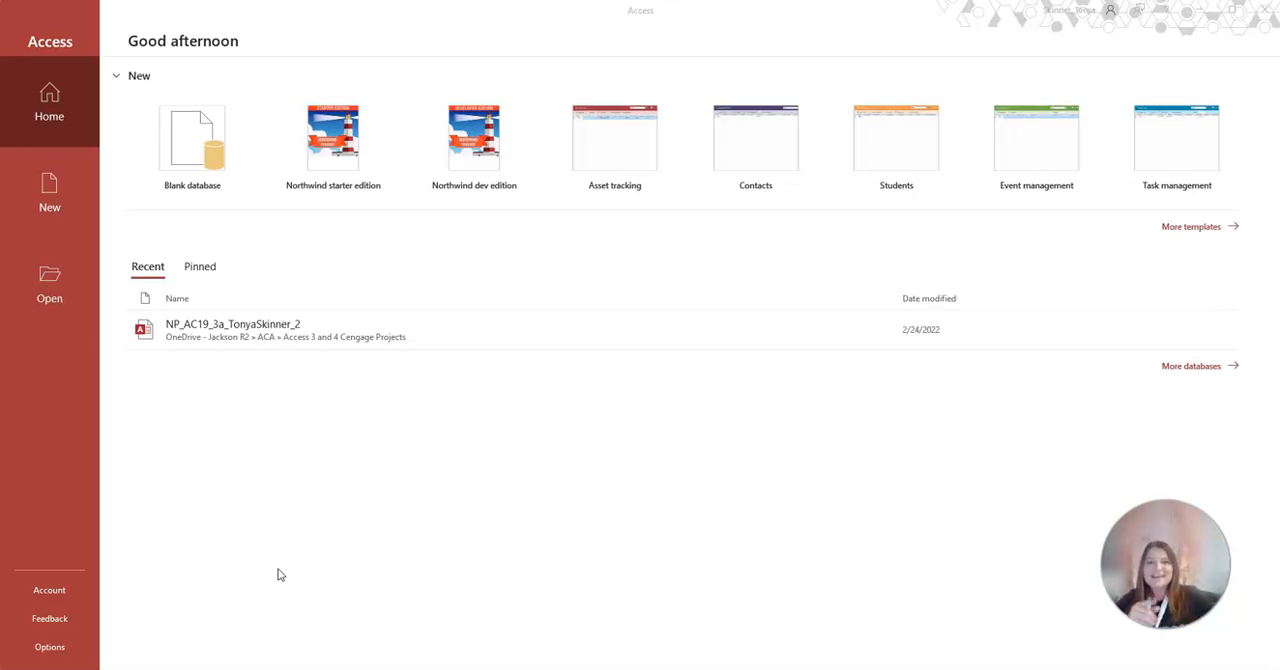
# Start a new blank database and choose the Access folder inside the OneDrive ACA folder as its location
pyautogui.click(194, 158)
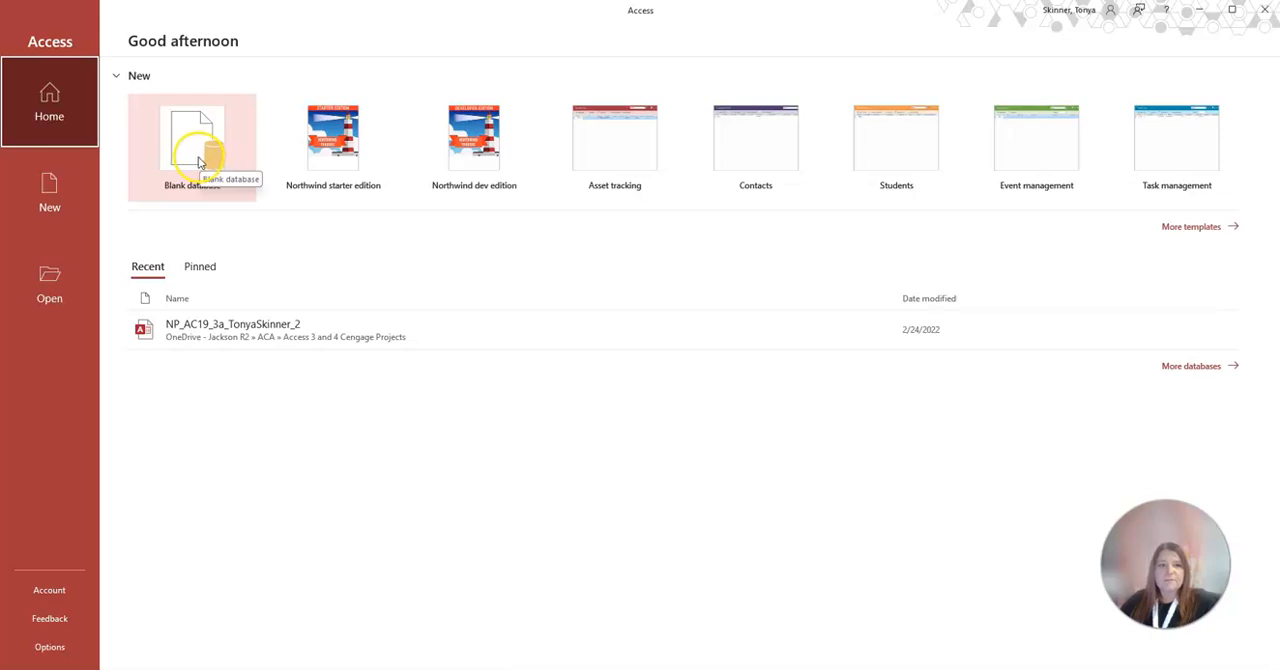
pyautogui.click(198, 162)
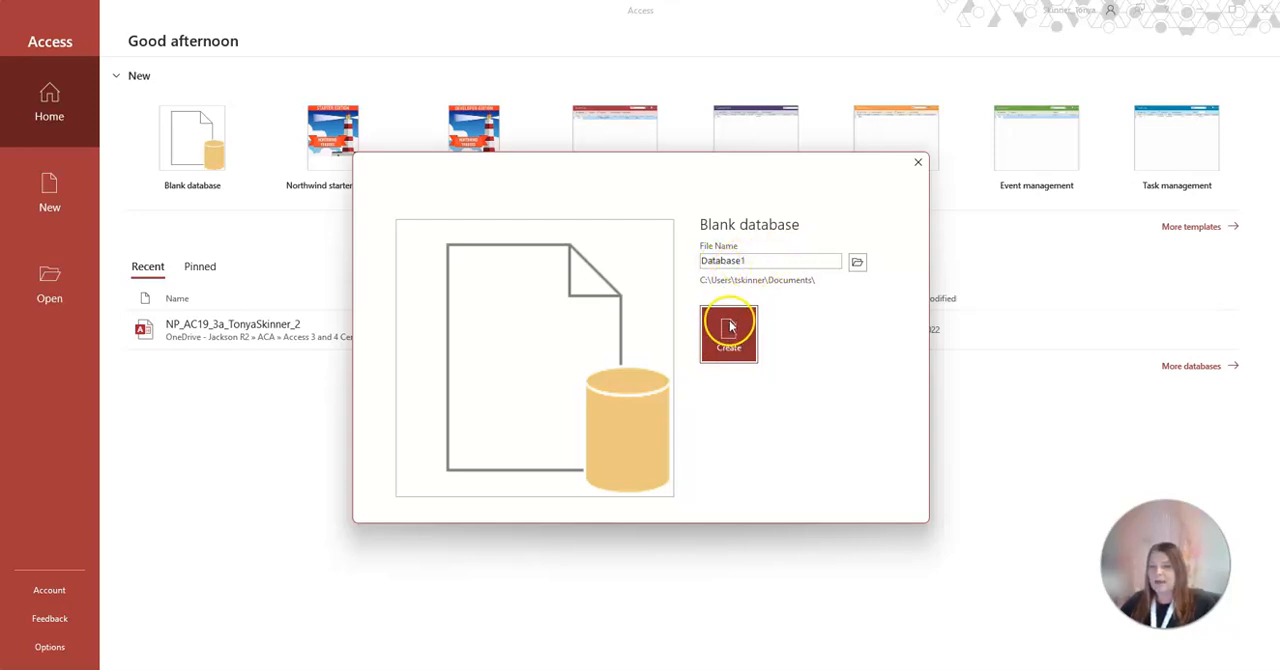
pyautogui.click(858, 263)
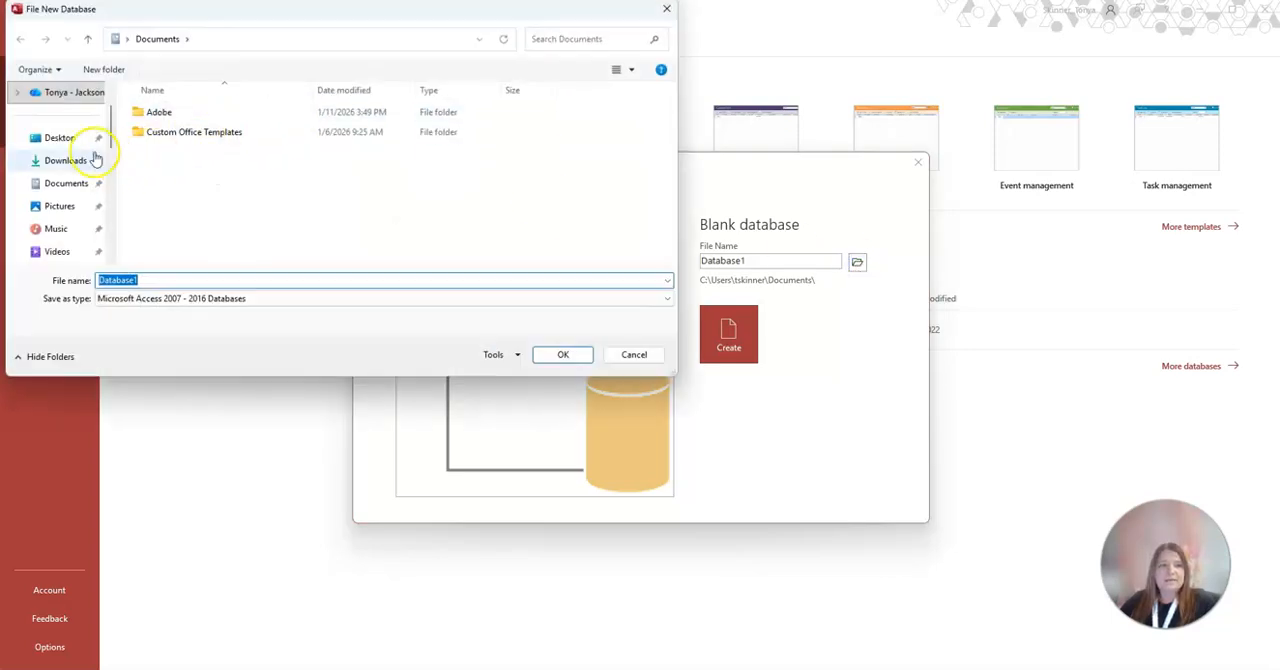
pyautogui.click(19, 92)
pyautogui.click(60, 116)
pyautogui.doubleClick(158, 113)
pyautogui.doubleClick(158, 300)
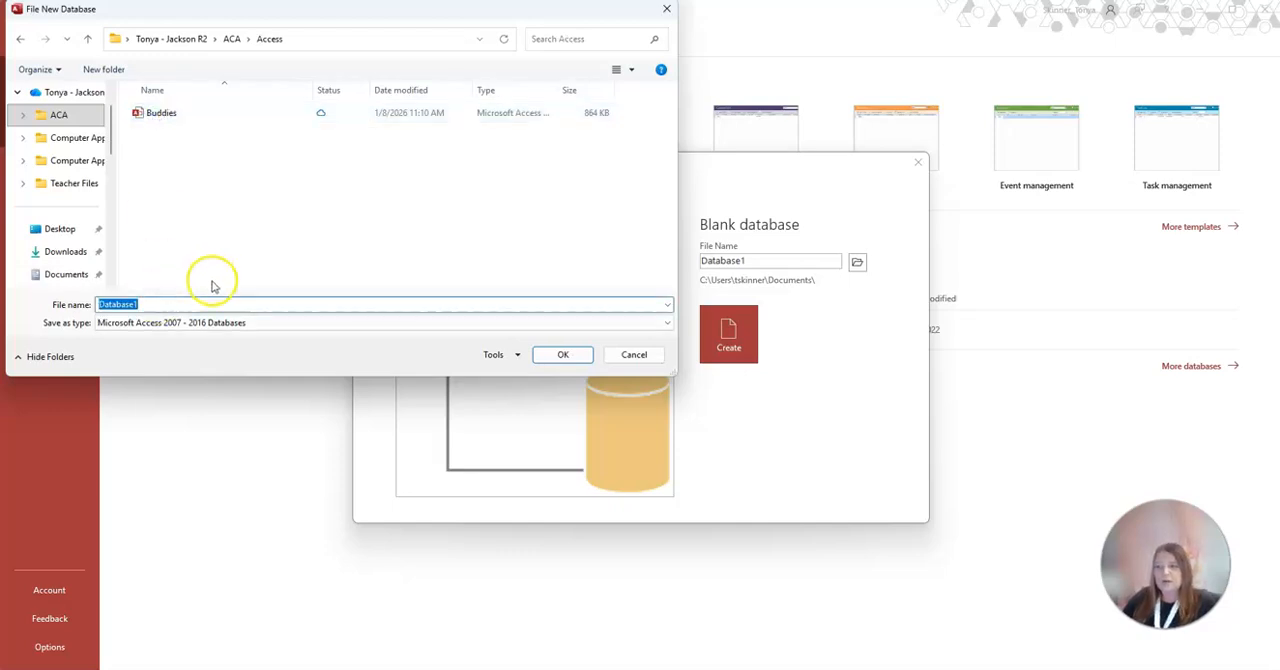
# Name the database file Food and create it
pyautogui.write('Food')
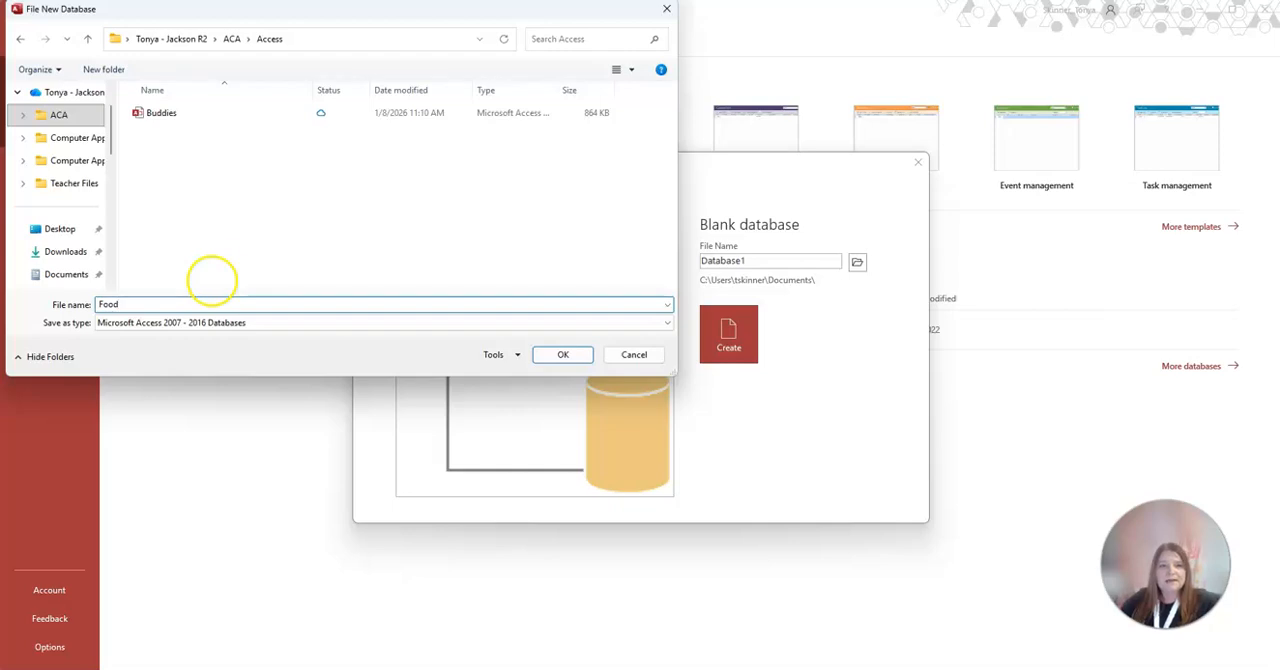
pyautogui.click(563, 354)
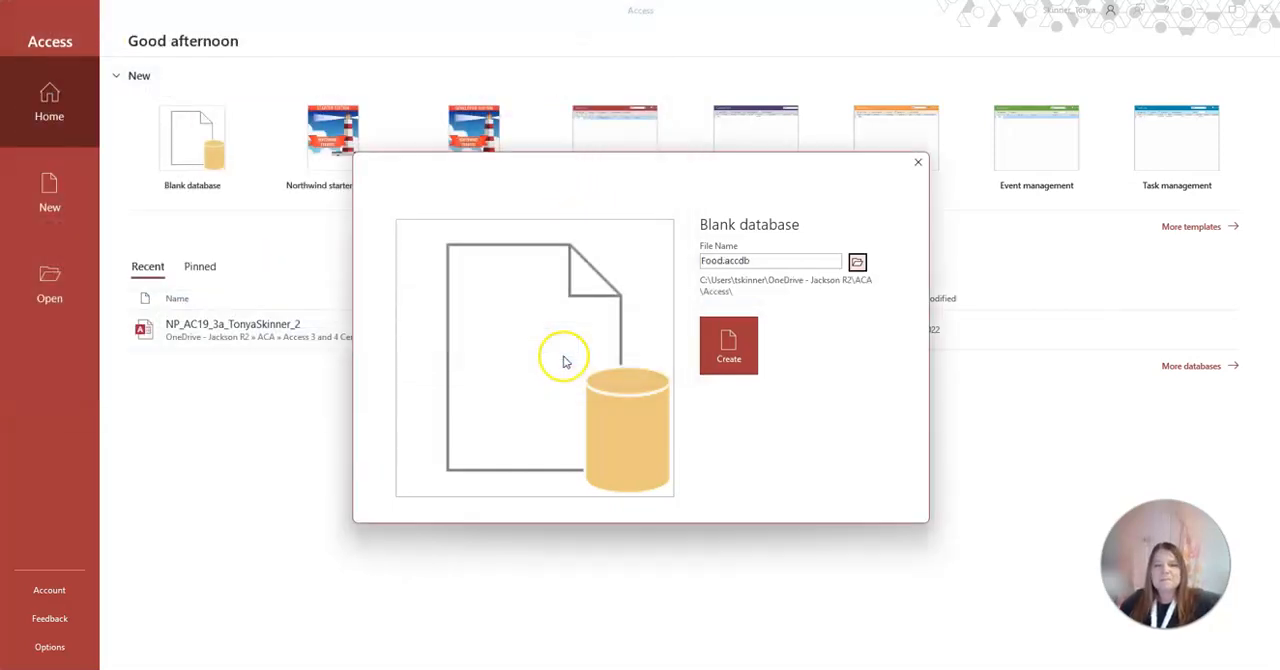
pyautogui.click(724, 354)
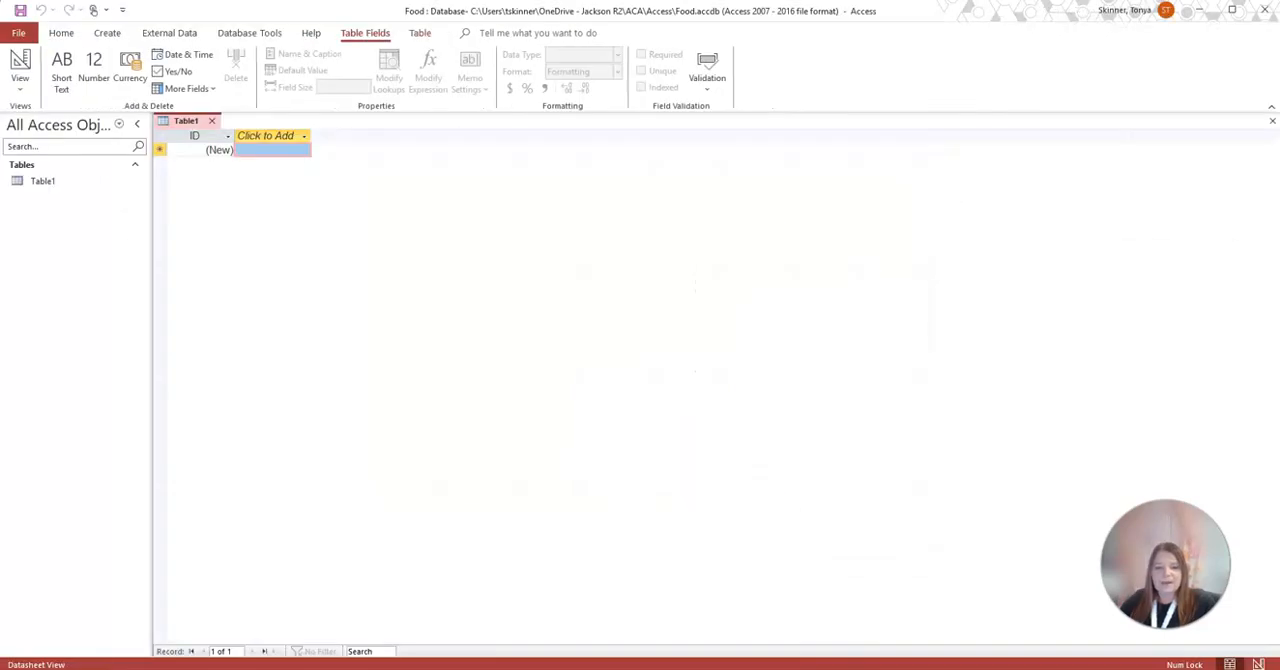
pyautogui.click(664, 669)
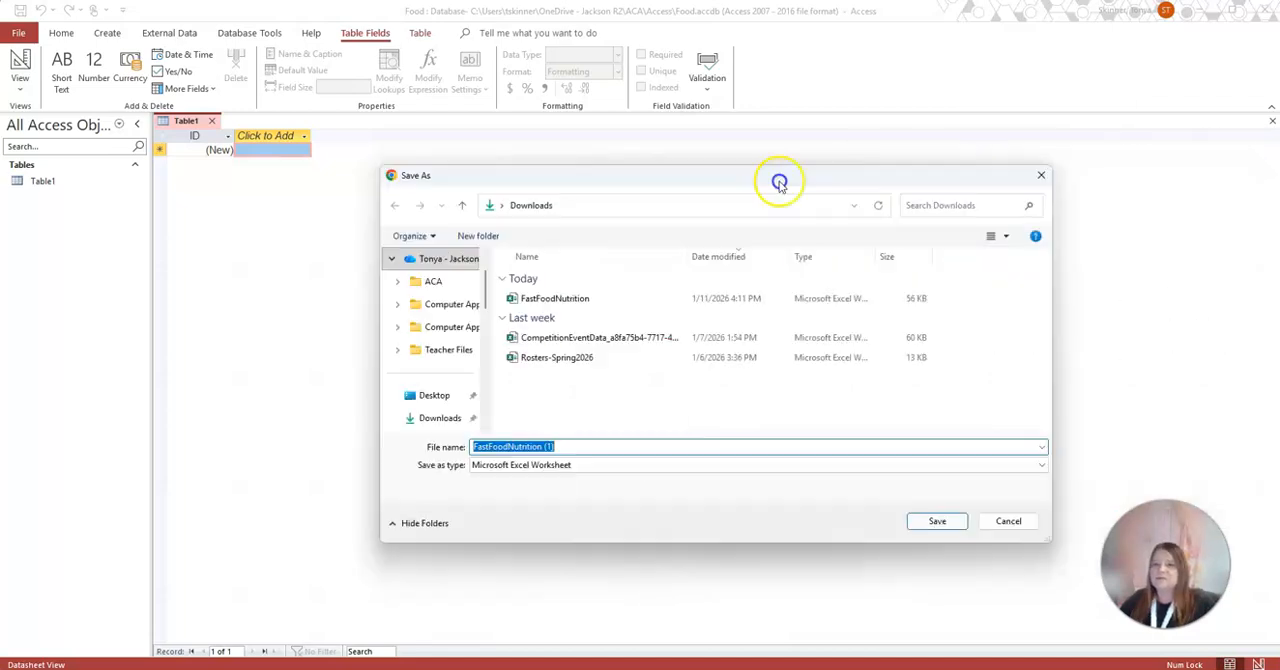
pyautogui.moveTo(779, 183); pyautogui.dragTo(485, 114)
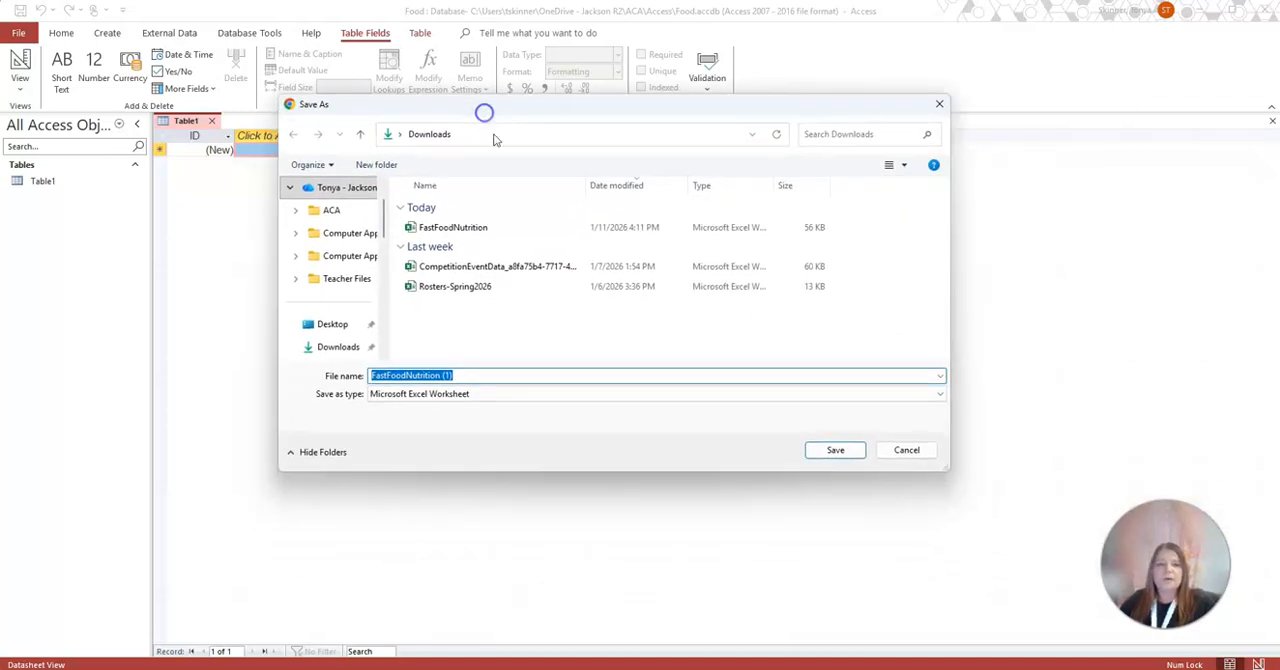
pyautogui.click(450, 228)
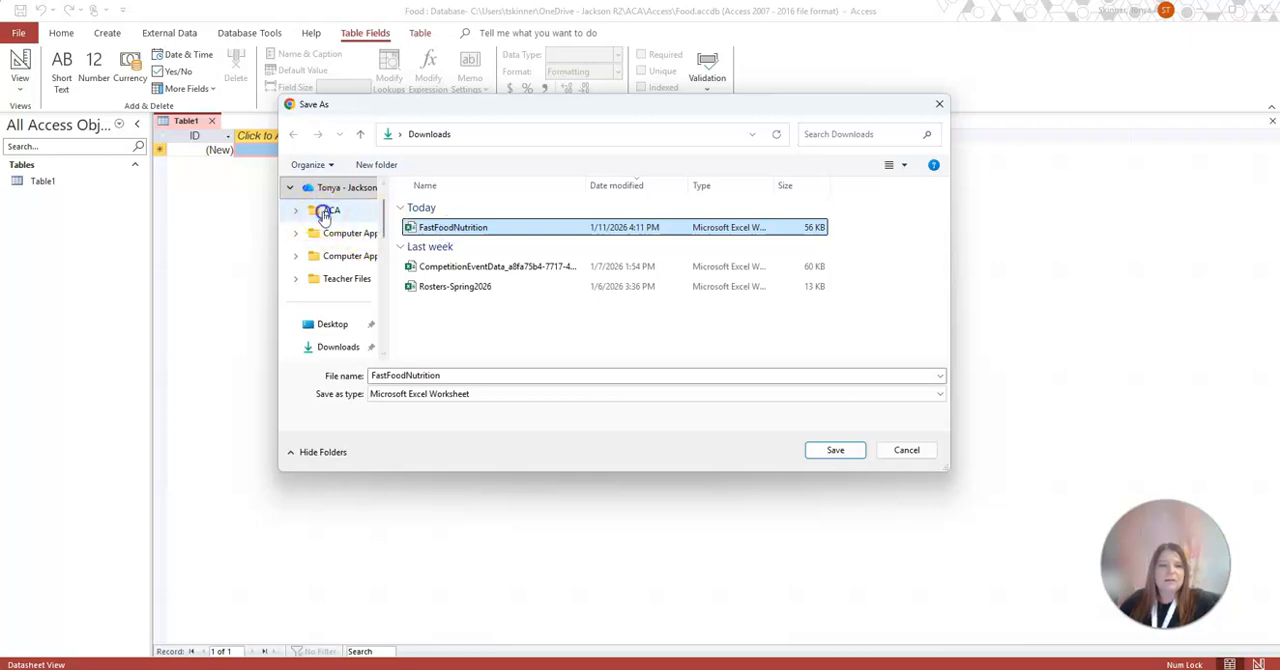
pyautogui.click(325, 212)
pyautogui.doubleClick(435, 208)
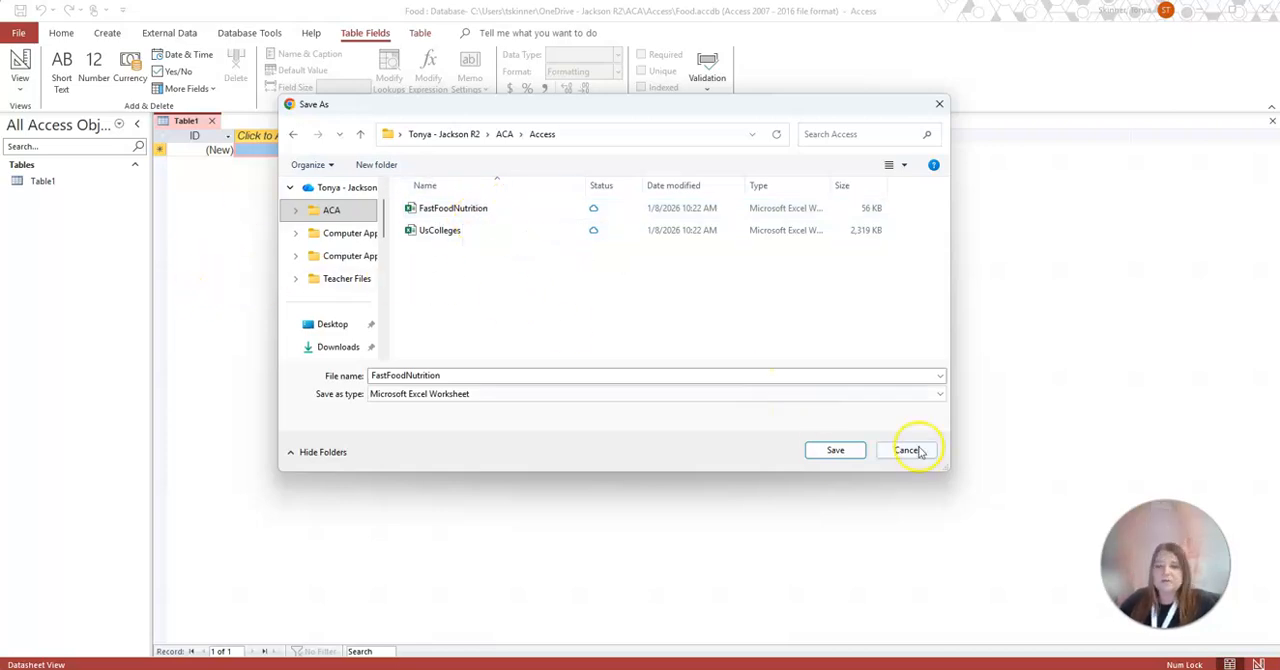
pyautogui.click(423, 394)
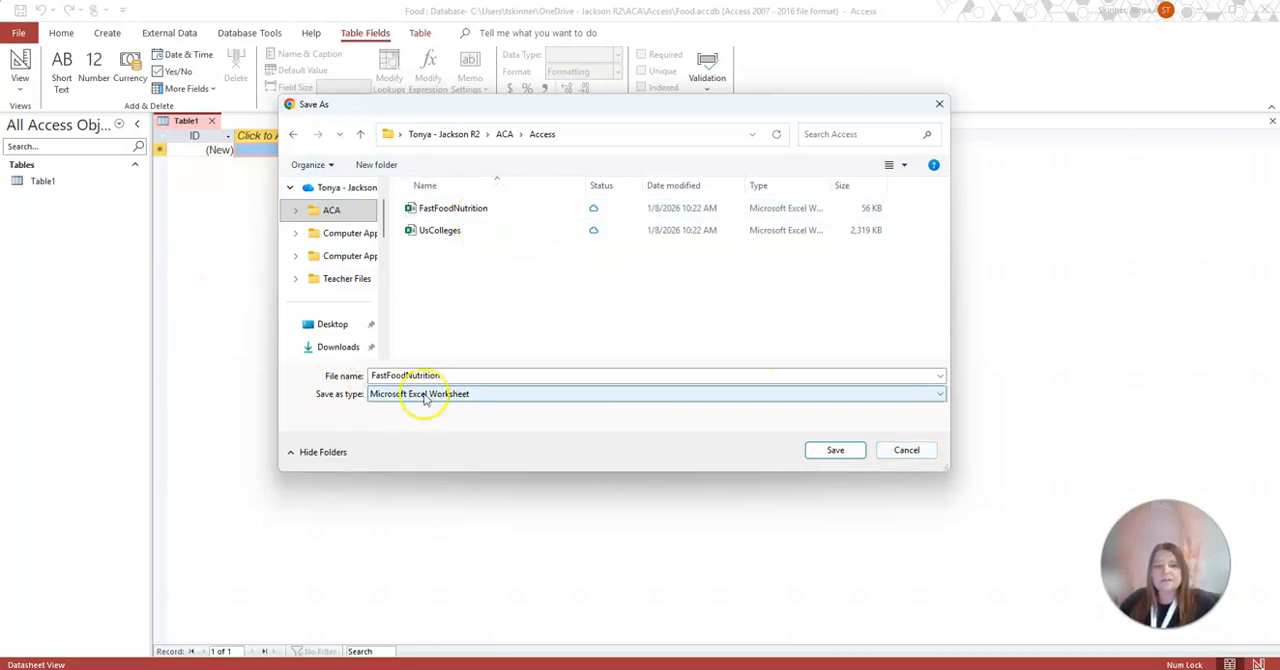
pyautogui.click(906, 450)
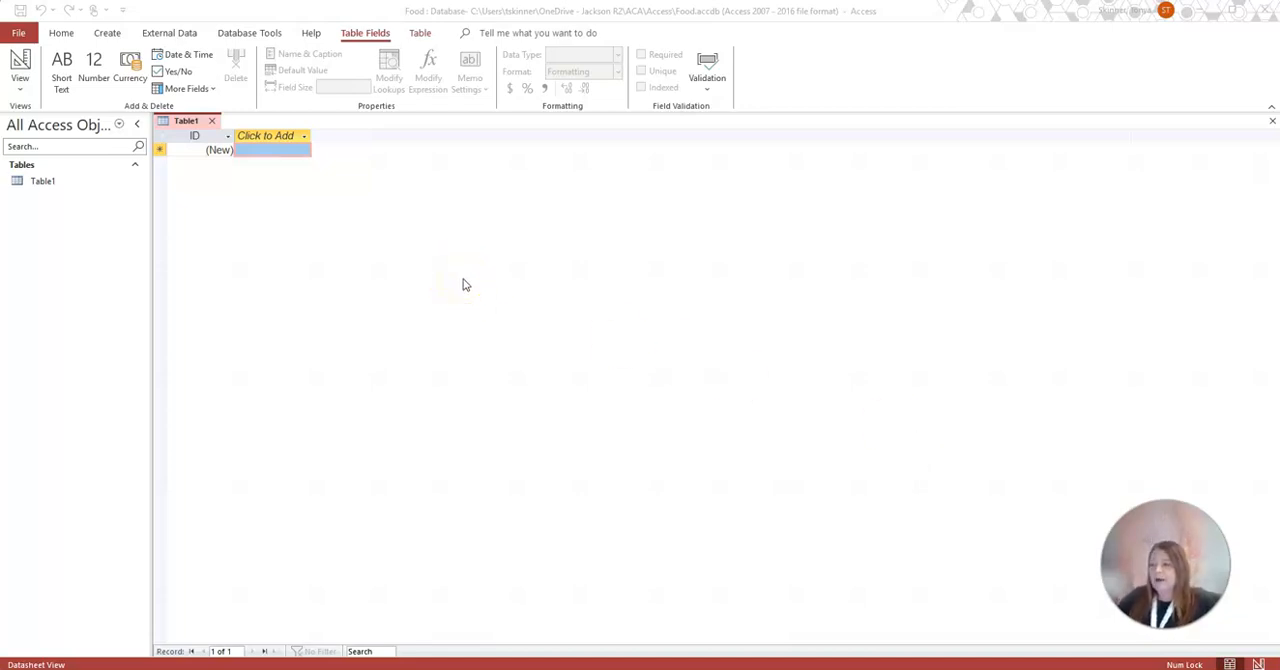
# Close the empty default table and start importing external data from an Excel file
pyautogui.click(213, 122)
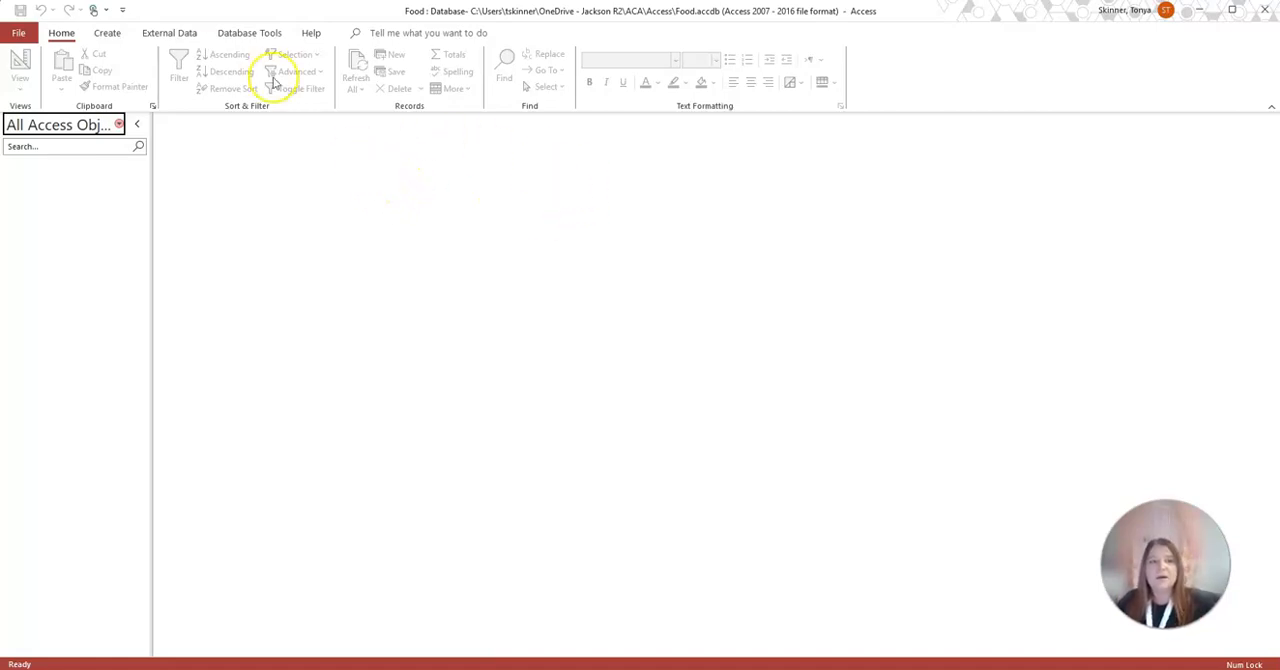
pyautogui.click(176, 36)
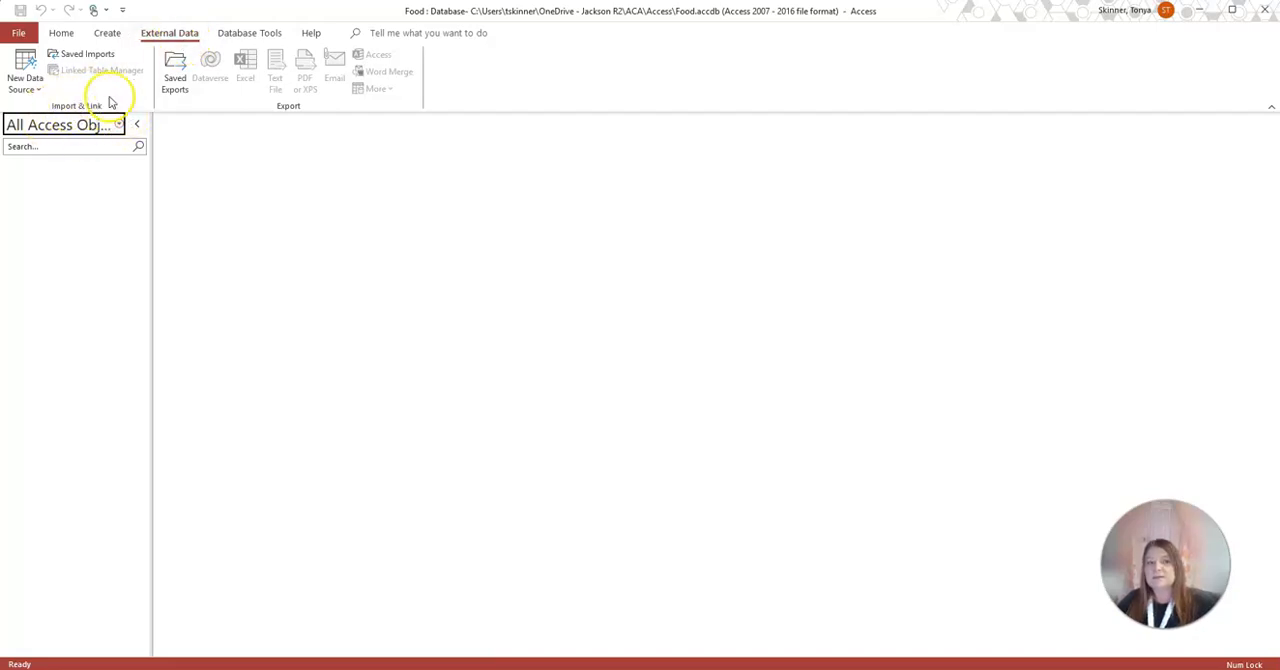
pyautogui.click(14, 77)
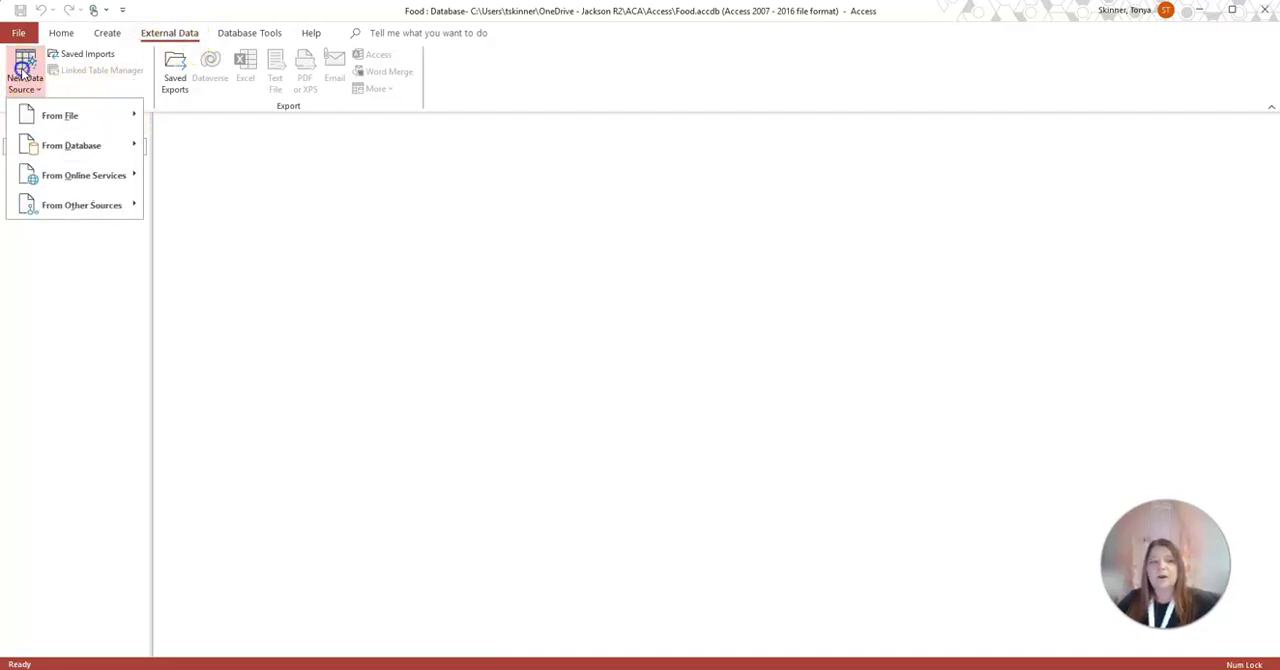
pyautogui.moveTo(57, 120)
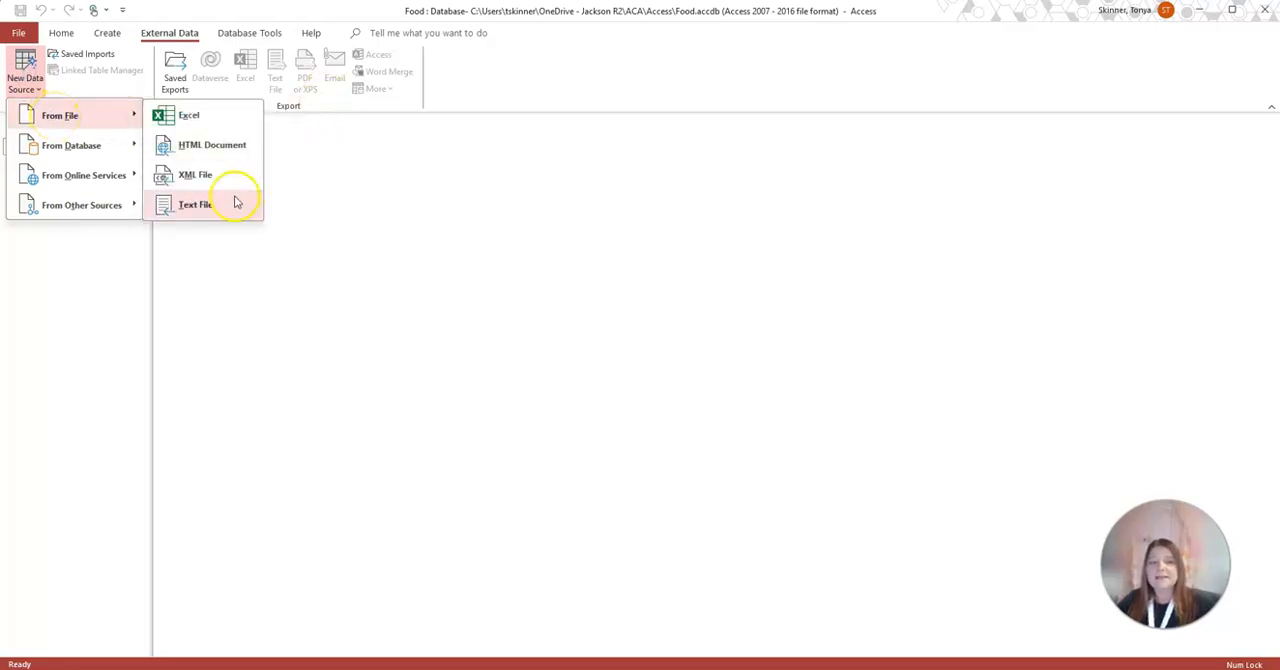
pyautogui.click(213, 124)
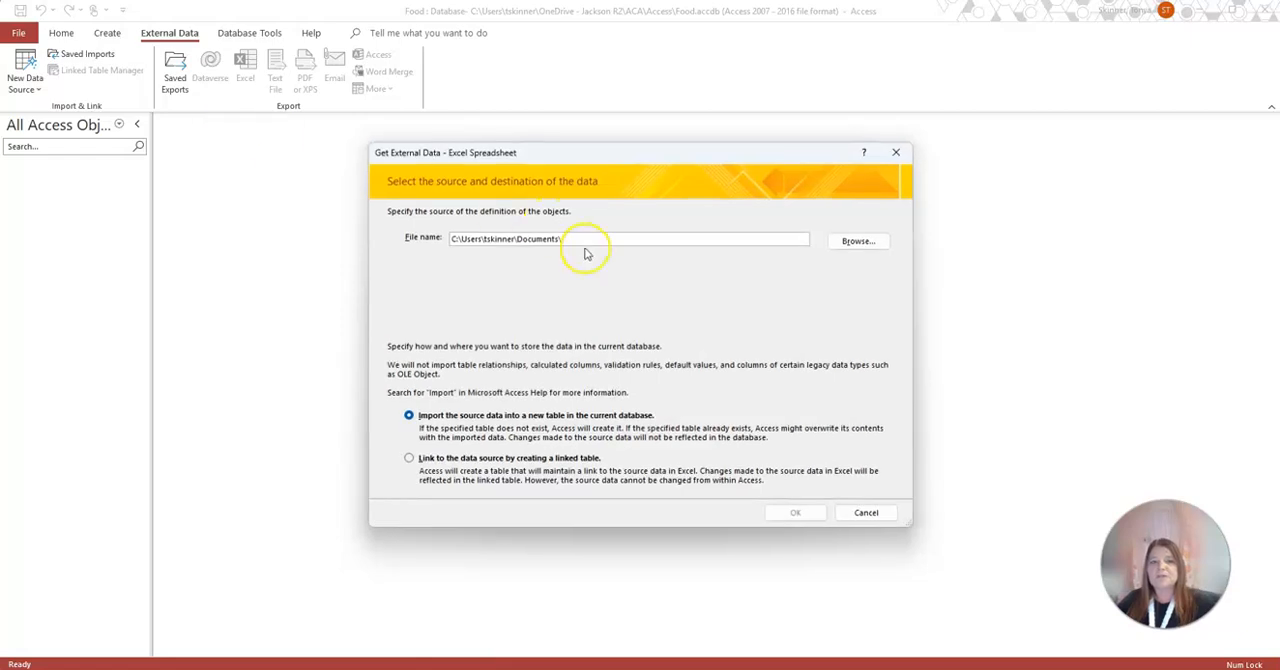
# Select the FastFoodNutrition workbook in the Access folder inside ACA as the import source
pyautogui.click(857, 241)
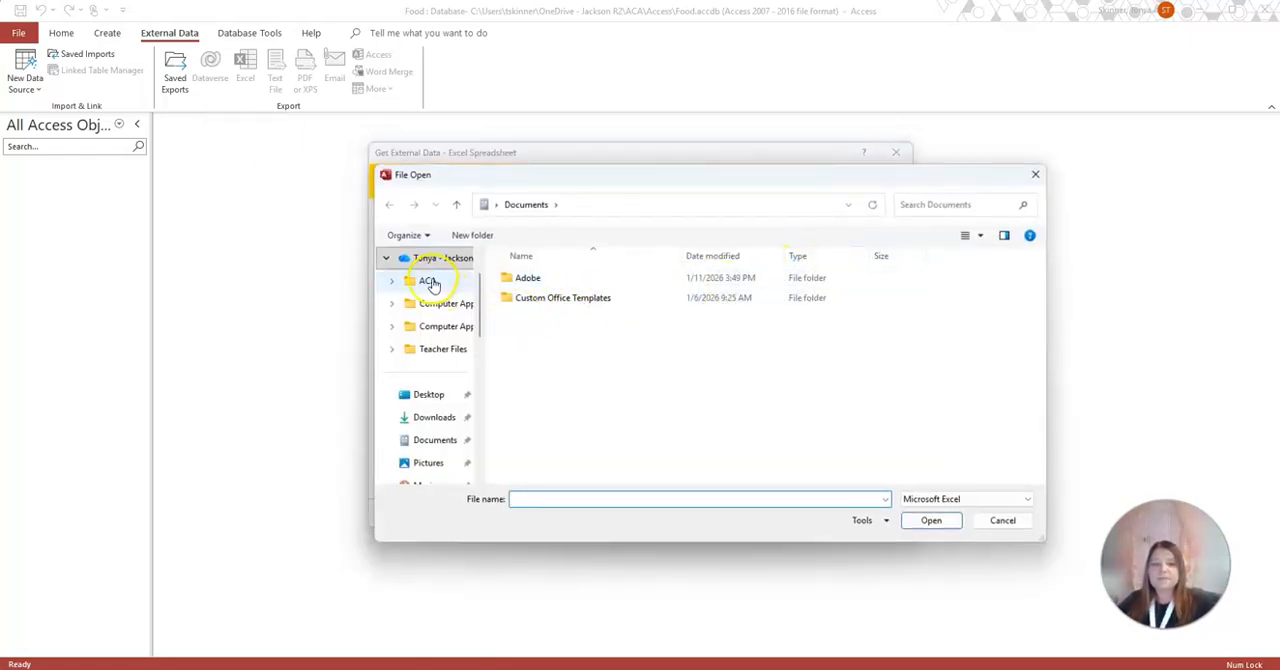
pyautogui.click(428, 280)
pyautogui.doubleClick(530, 280)
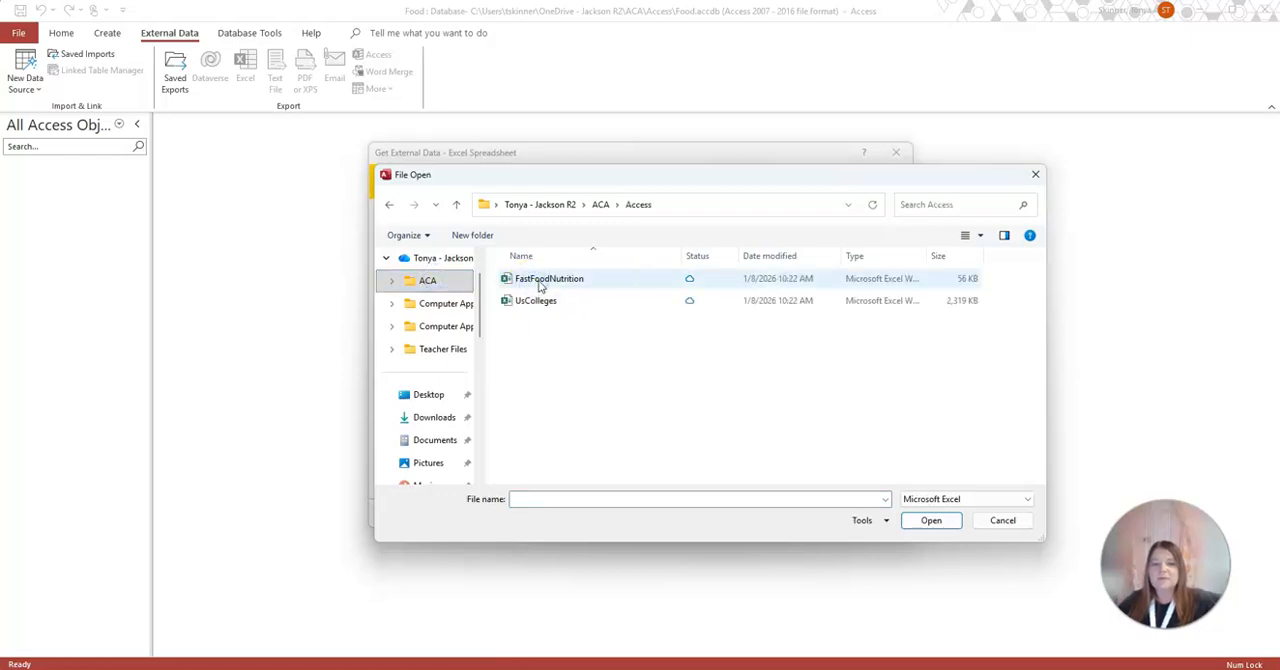
pyautogui.doubleClick(537, 282)
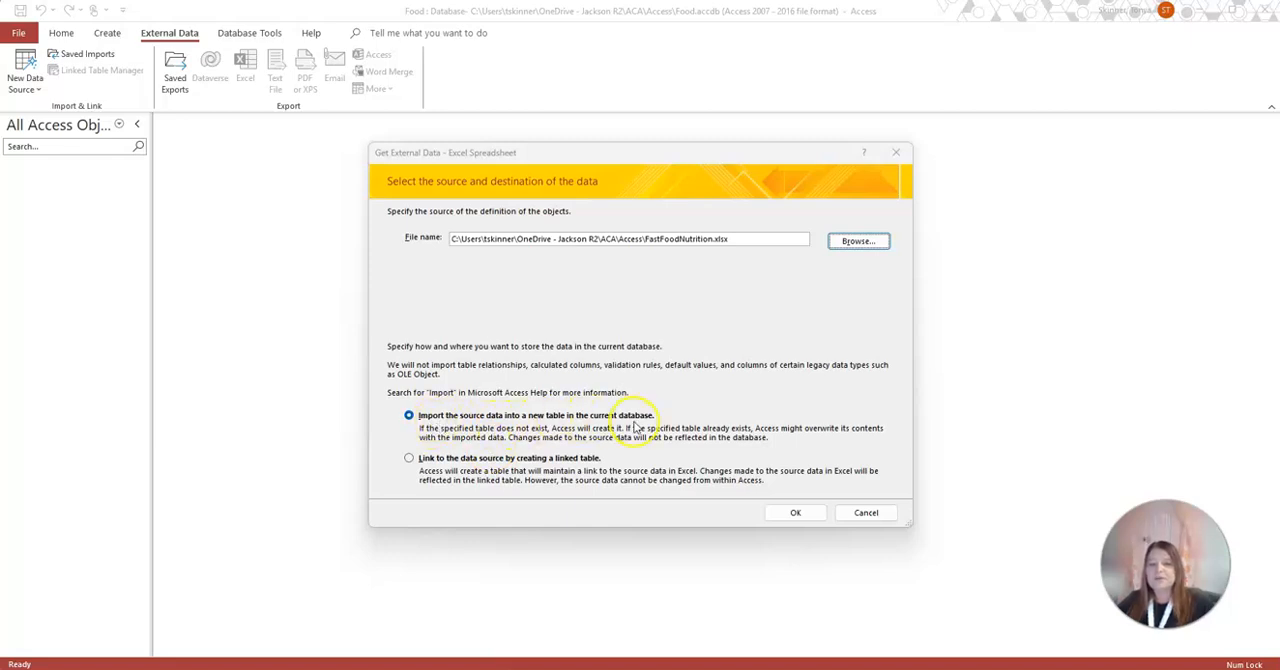
# Import the source data into a new table in the current database, keeping the first row as column headings
pyautogui.click(800, 514)
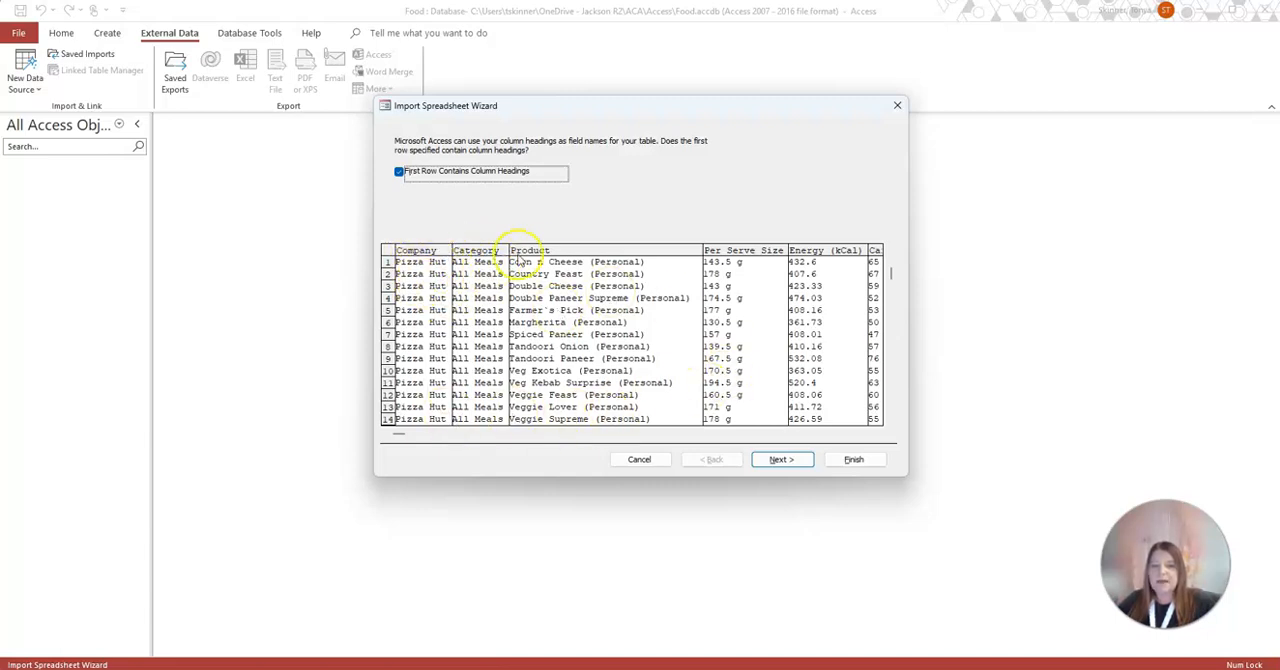
pyautogui.moveTo(400, 434)
pyautogui.mouseDown()
pyautogui.moveTo(866, 431)
pyautogui.moveTo(380, 431)
pyautogui.mouseUp()
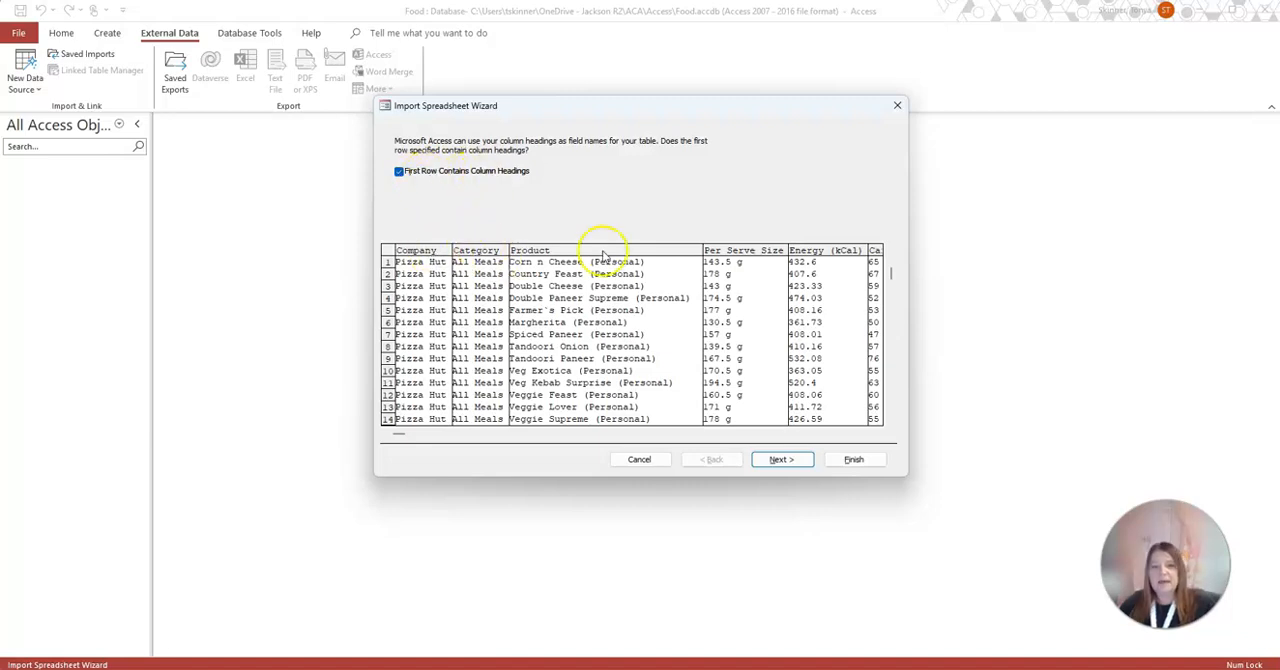
pyautogui.click(790, 459)
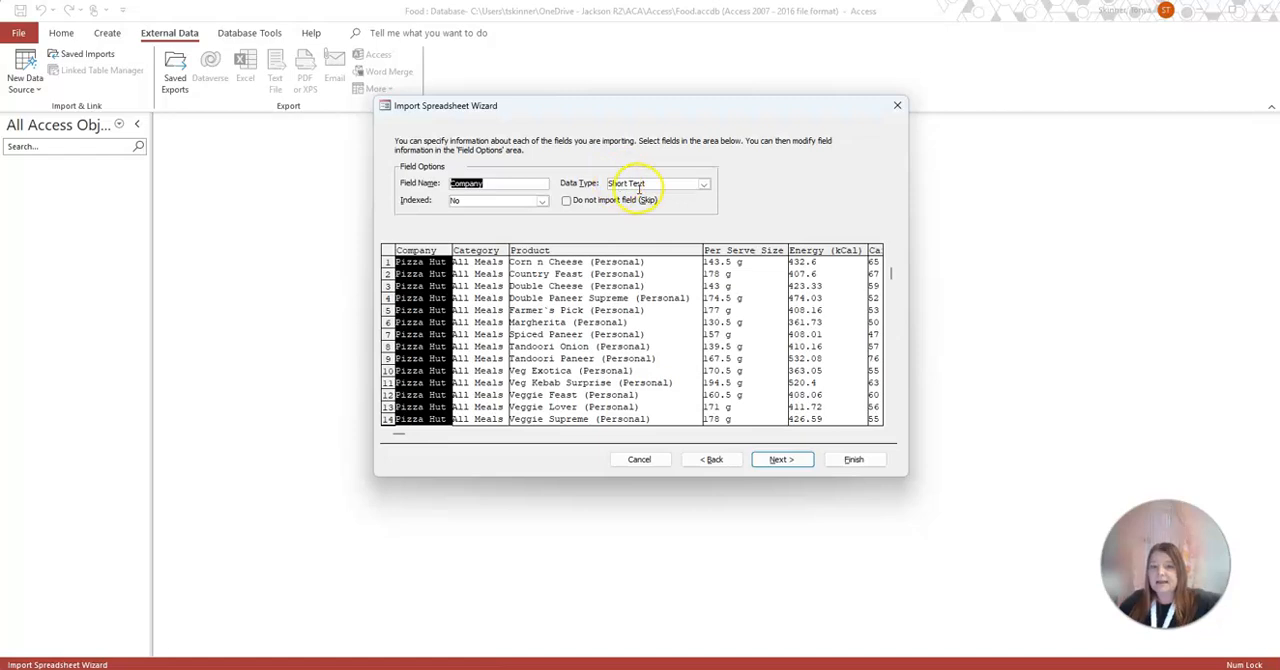
# Review the field options and data types of the import columns from Category through Fiber (g)
pyautogui.click(480, 282)
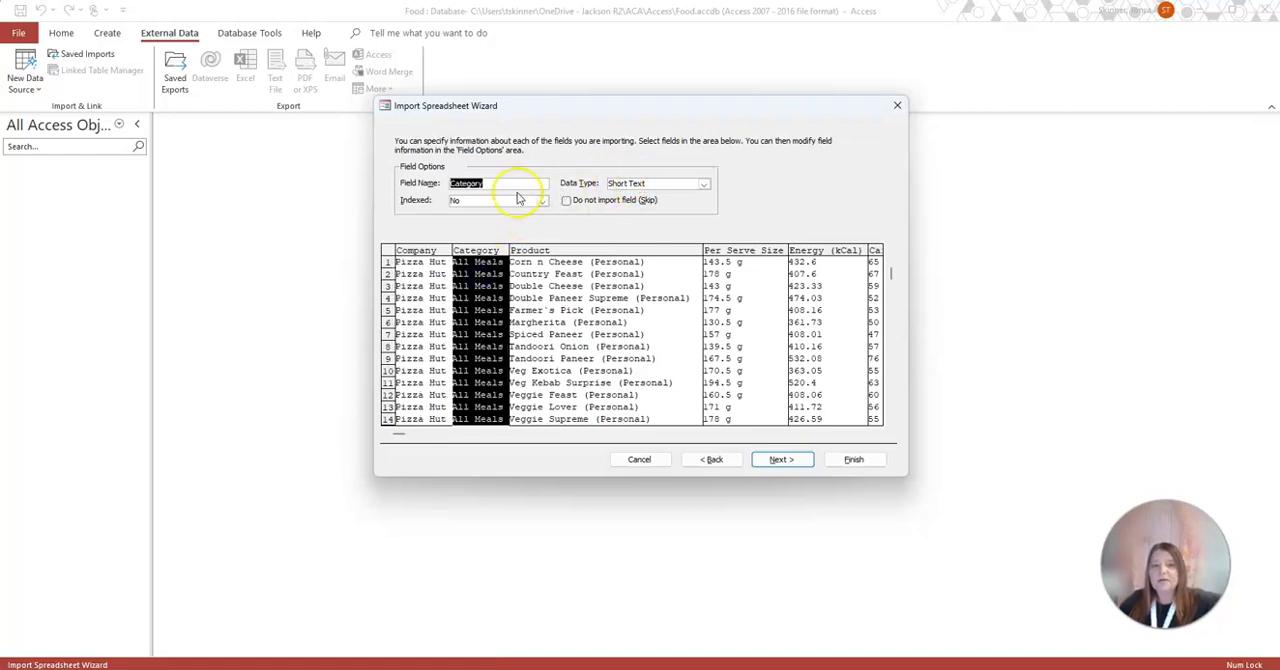
pyautogui.click(600, 298)
pyautogui.click(735, 288)
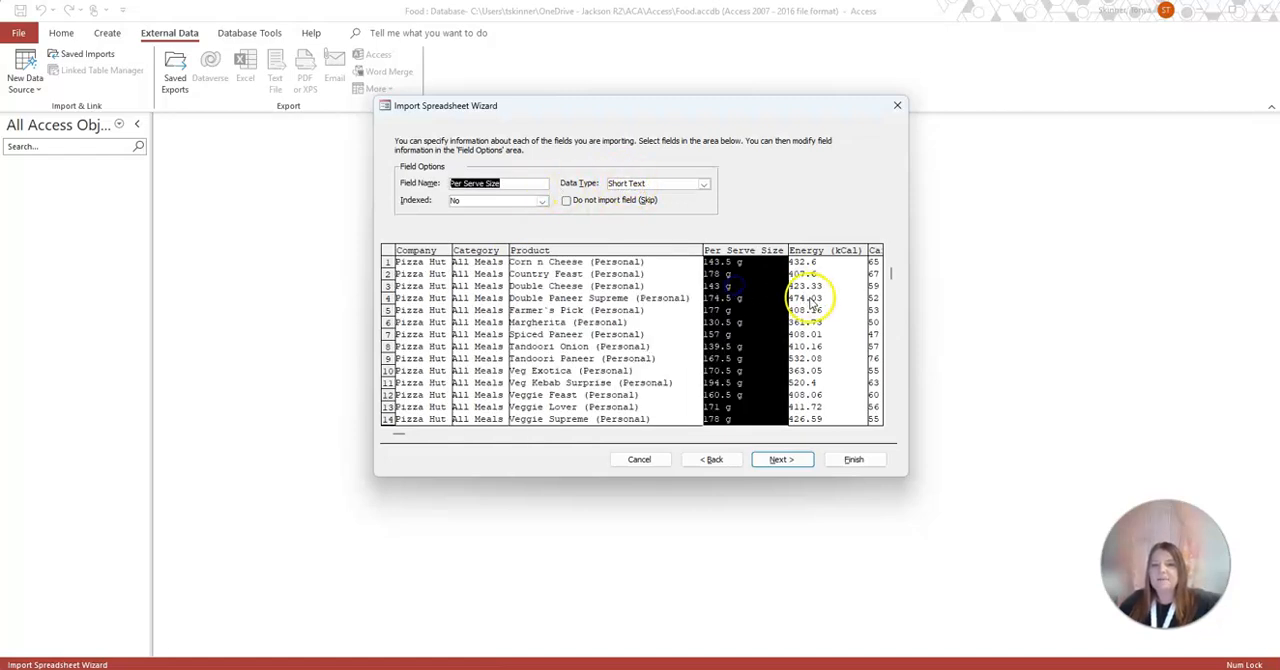
pyautogui.click(808, 296)
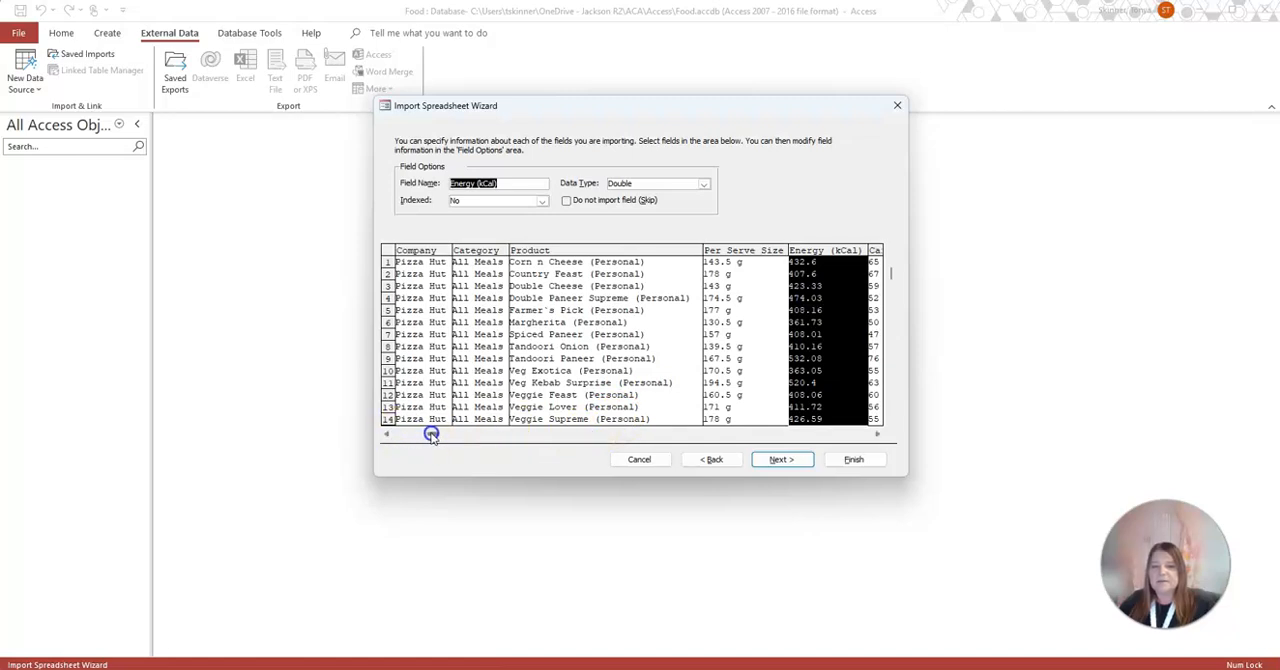
pyautogui.click(578, 443)
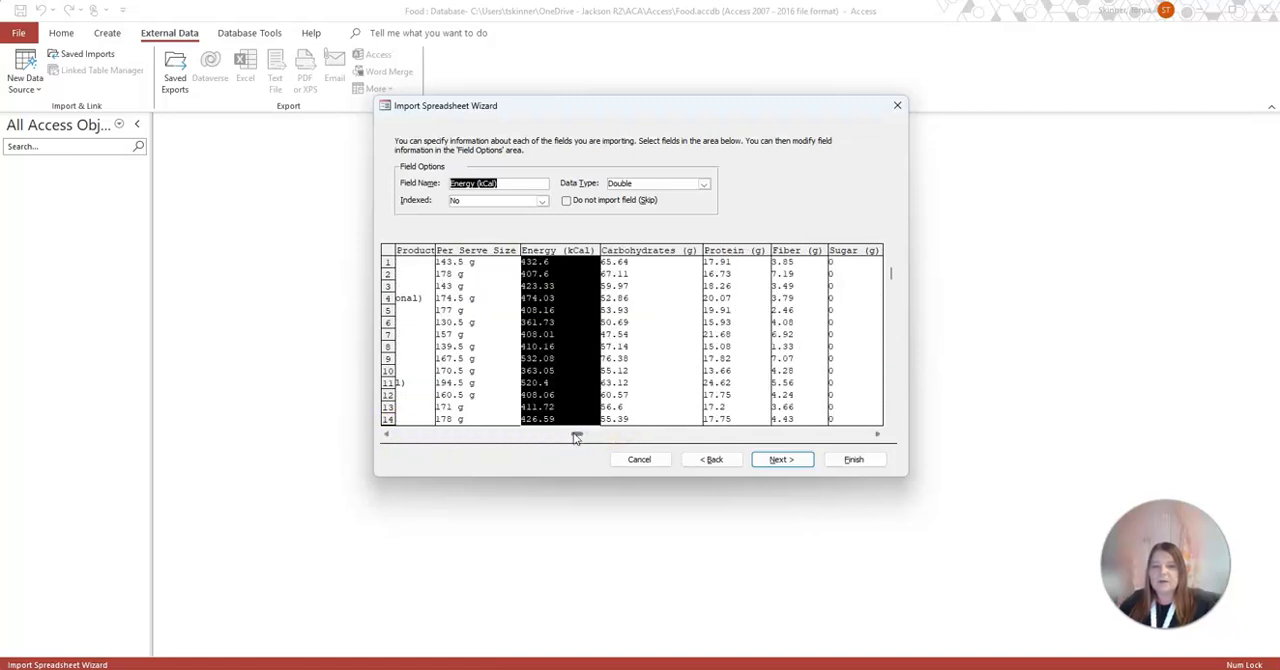
pyautogui.click(466, 272)
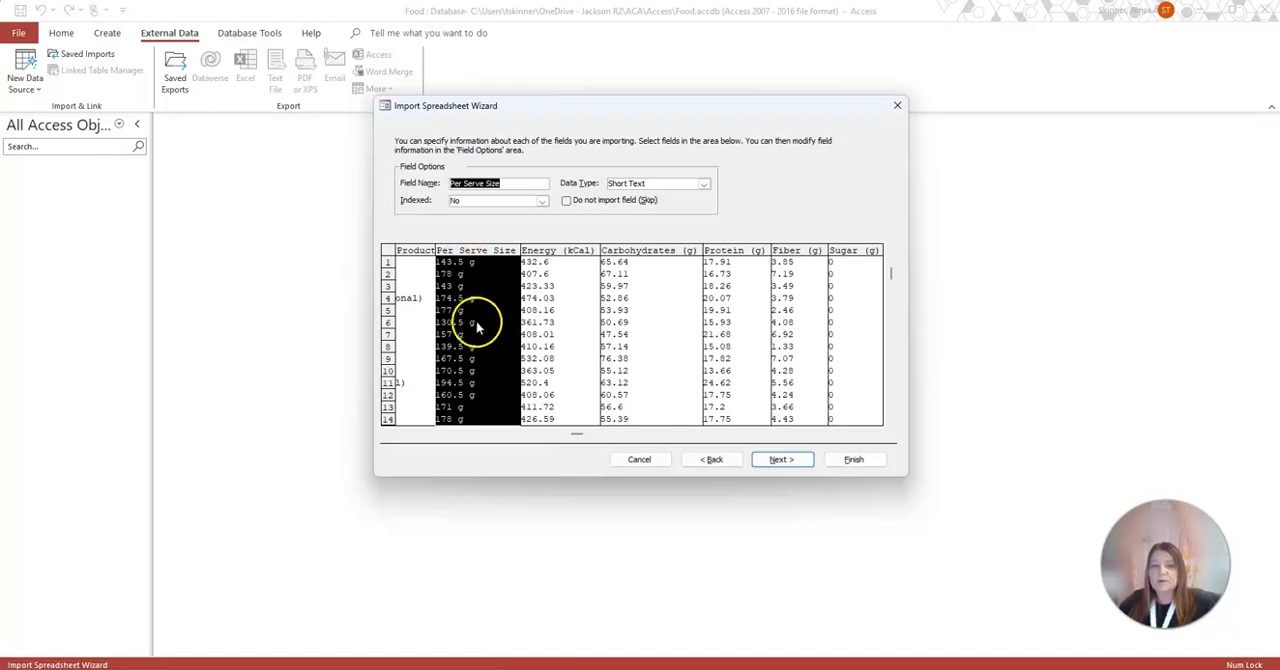
pyautogui.click(553, 345)
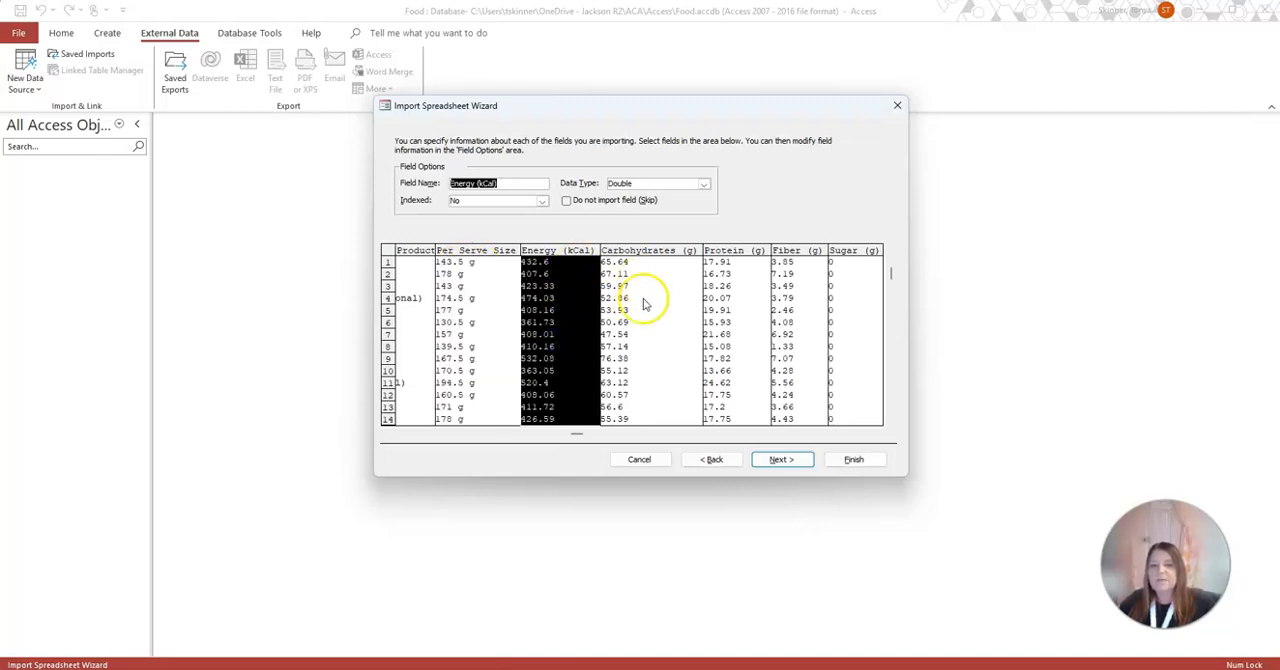
pyautogui.click(648, 360)
pyautogui.click(737, 360)
pyautogui.click(801, 350)
pyautogui.click(728, 346)
pyautogui.click(667, 346)
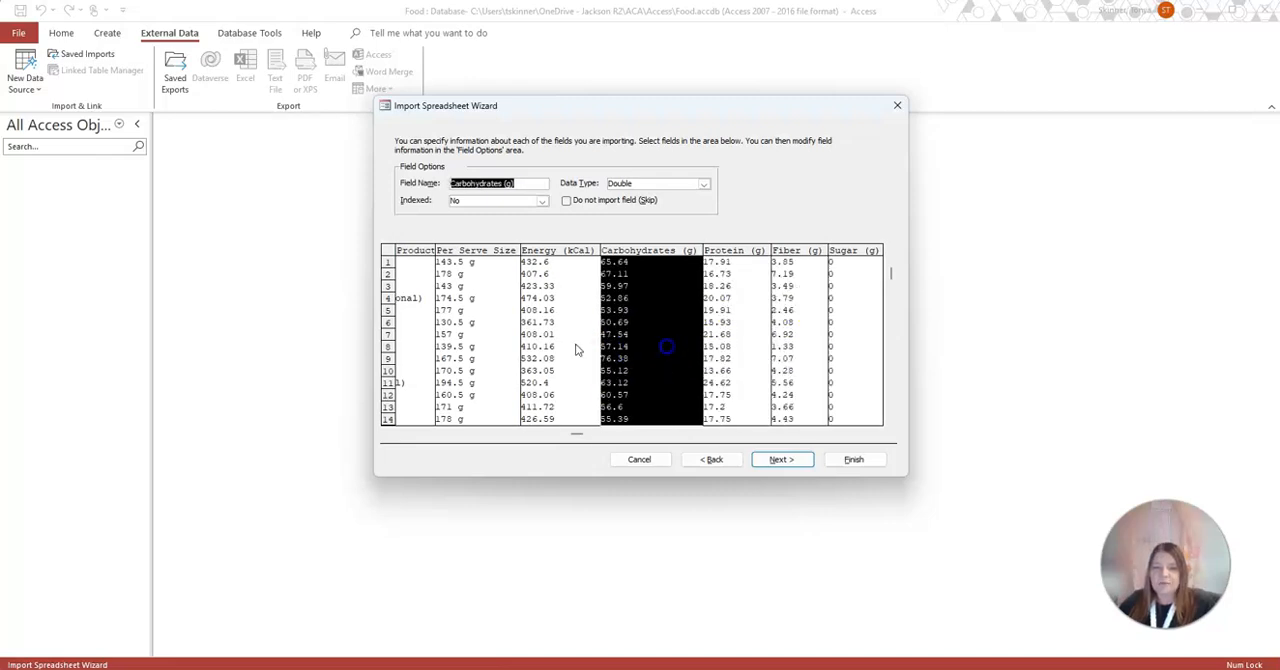
# Examine the data type choices for Energy (kCal) and recheck the types of the Carbohydrates, Protein, Fiber and Sugar columns
pyautogui.click(550, 341)
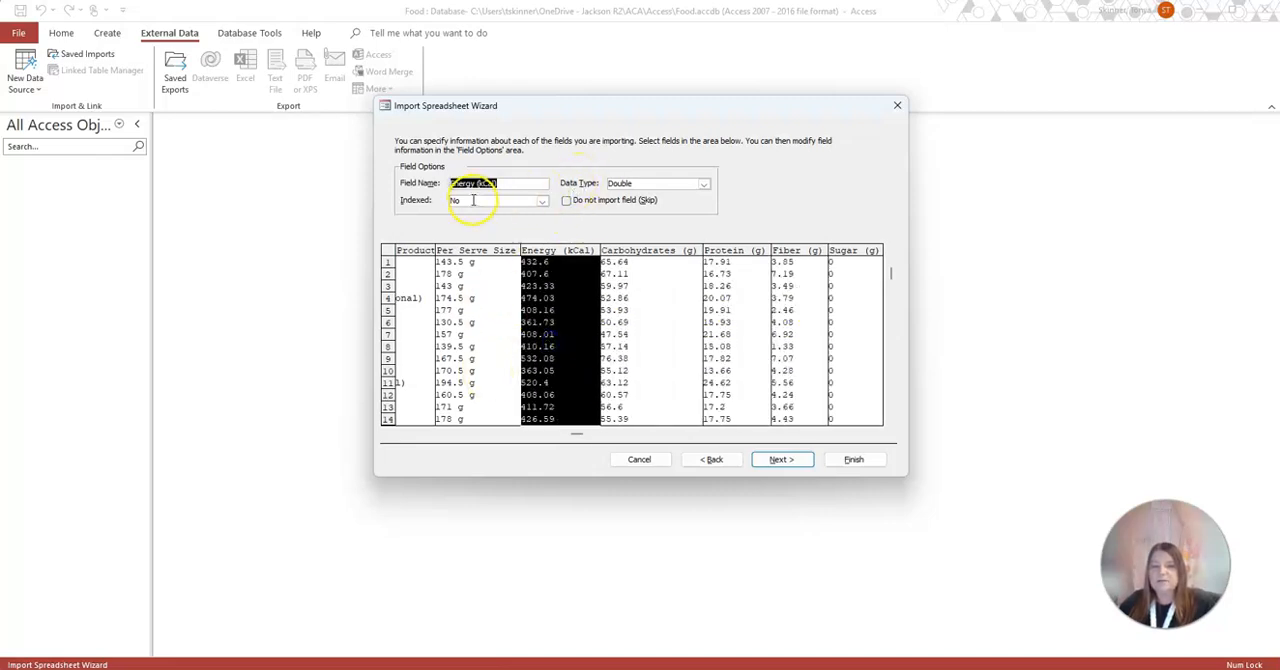
pyautogui.click(704, 184)
pyautogui.click(731, 189)
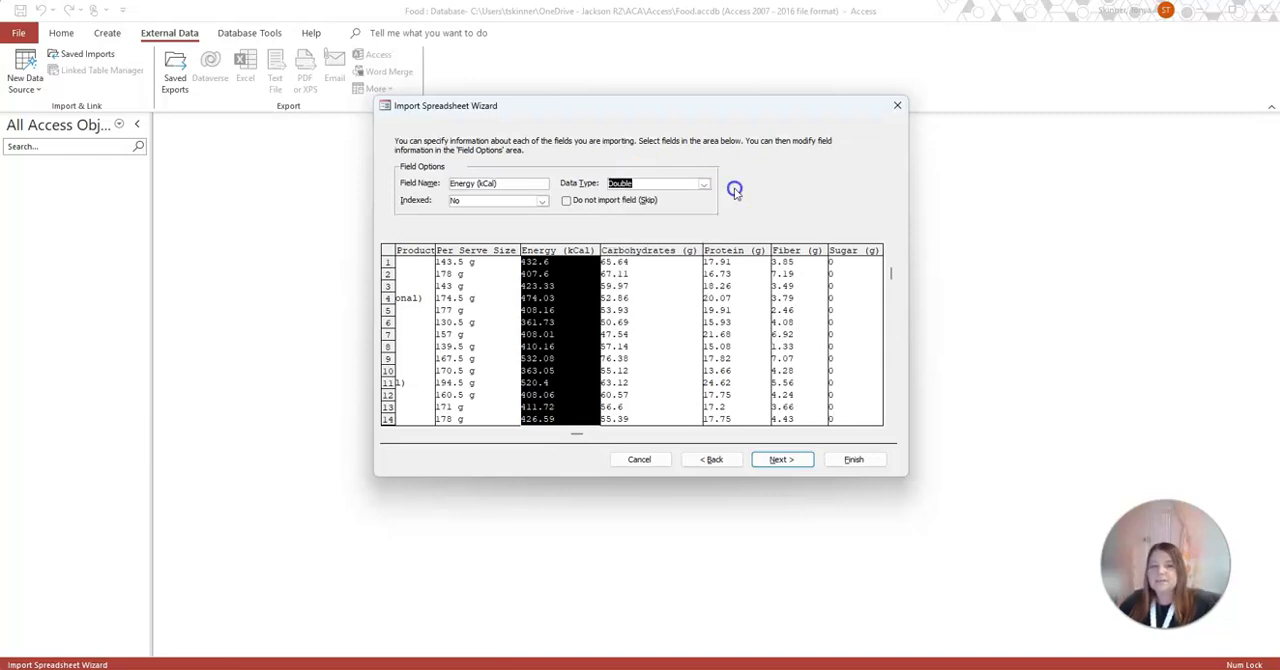
pyautogui.click(664, 302)
pyautogui.click(729, 310)
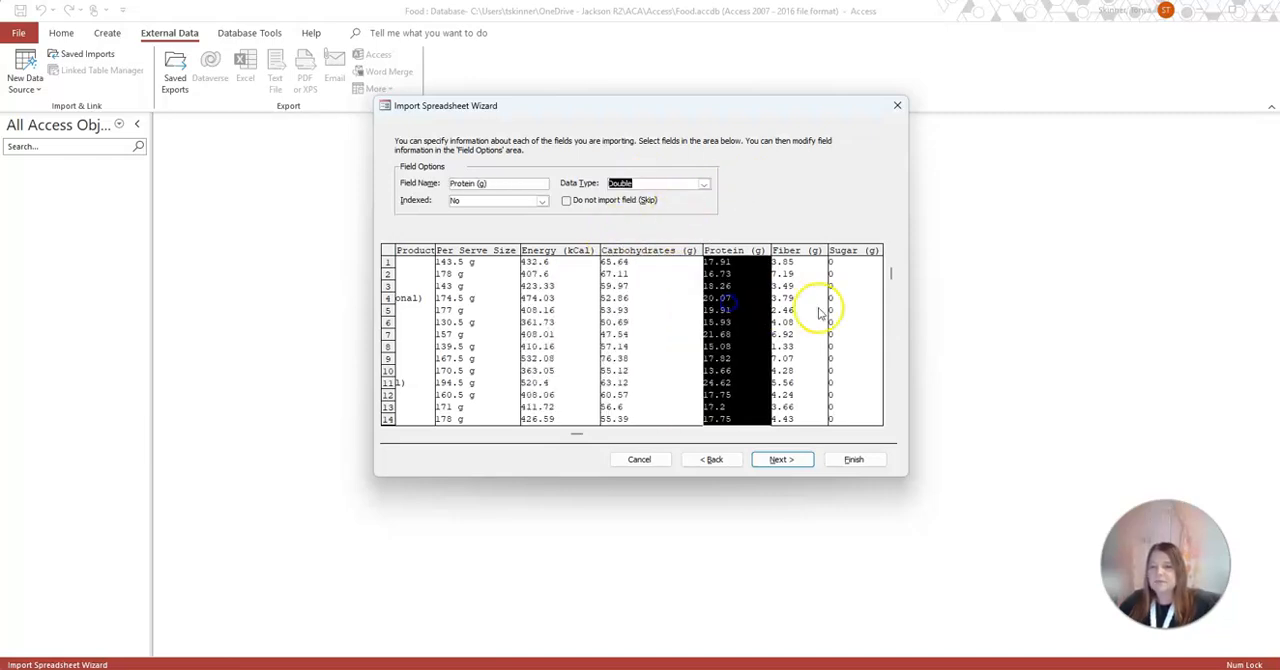
pyautogui.click(815, 308)
pyautogui.click(866, 308)
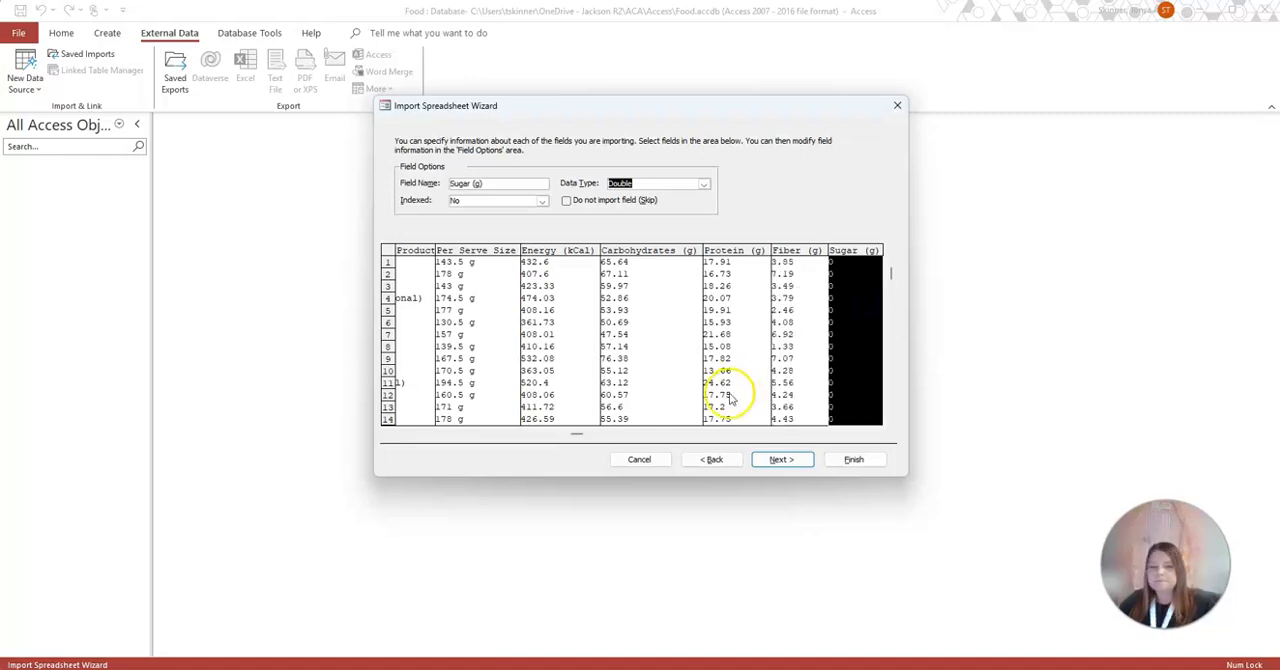
# Let Access add the primary key and finish importing into the Nutrition_Value_Dataset table without saving the import steps
pyautogui.click(829, 438)
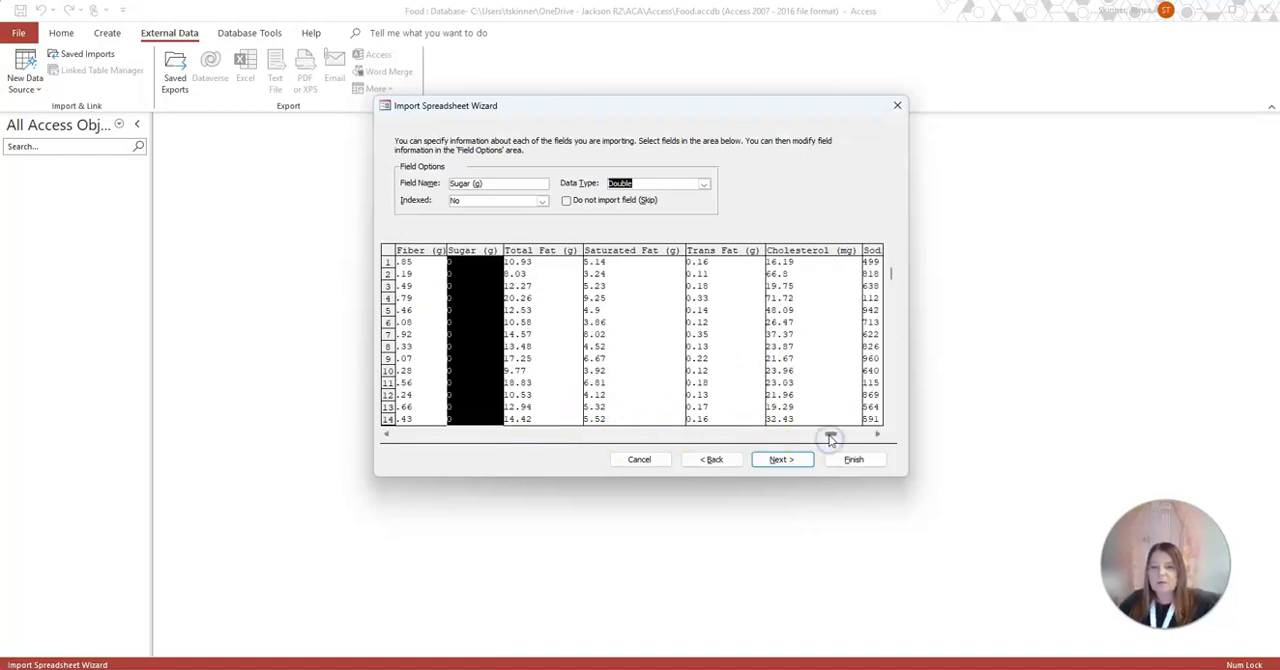
pyautogui.click(781, 459)
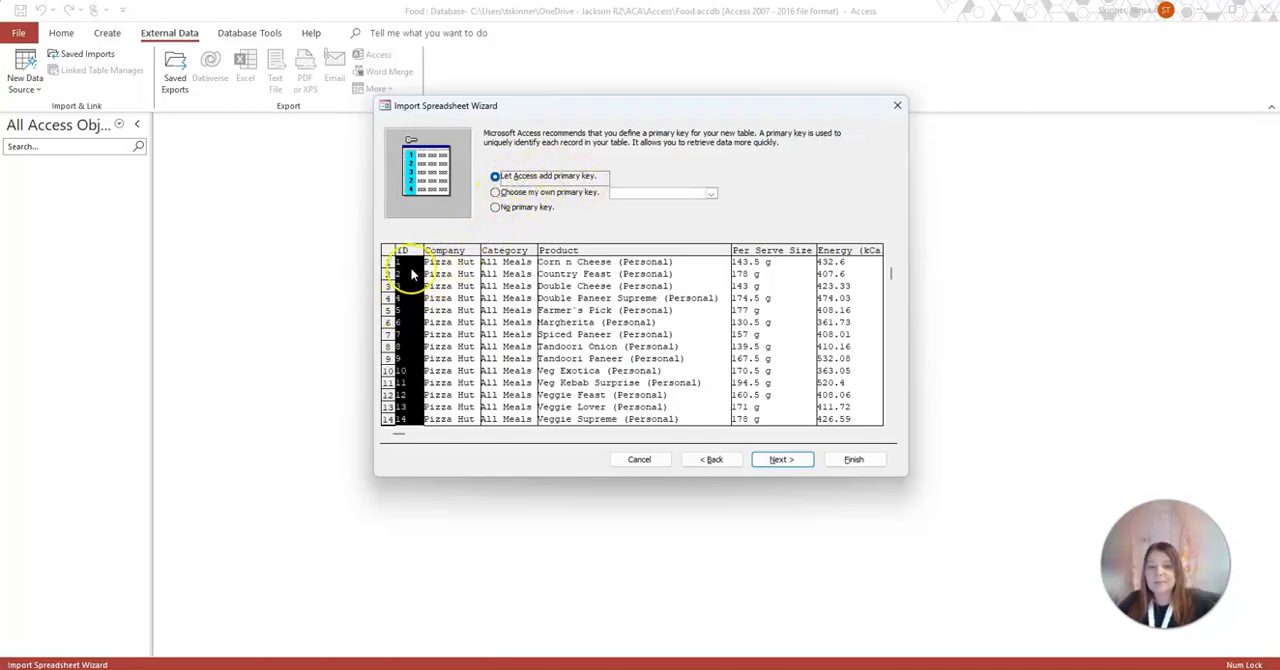
pyautogui.click(790, 461)
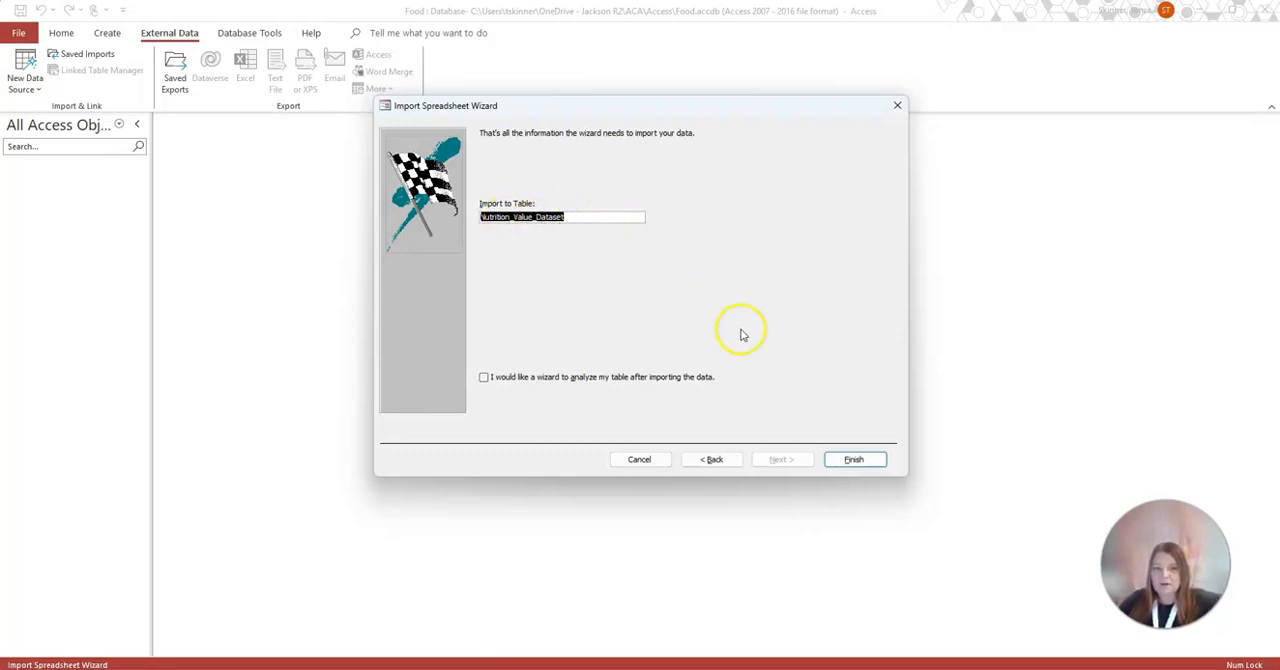
pyautogui.click(856, 462)
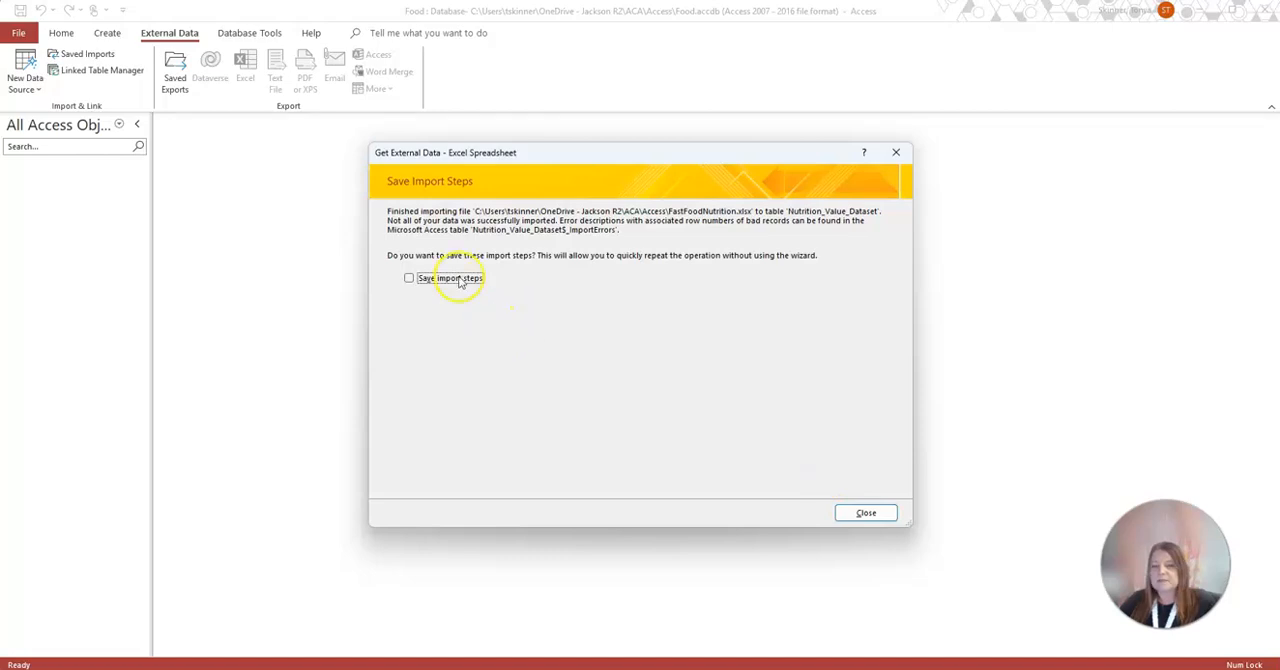
pyautogui.click(865, 514)
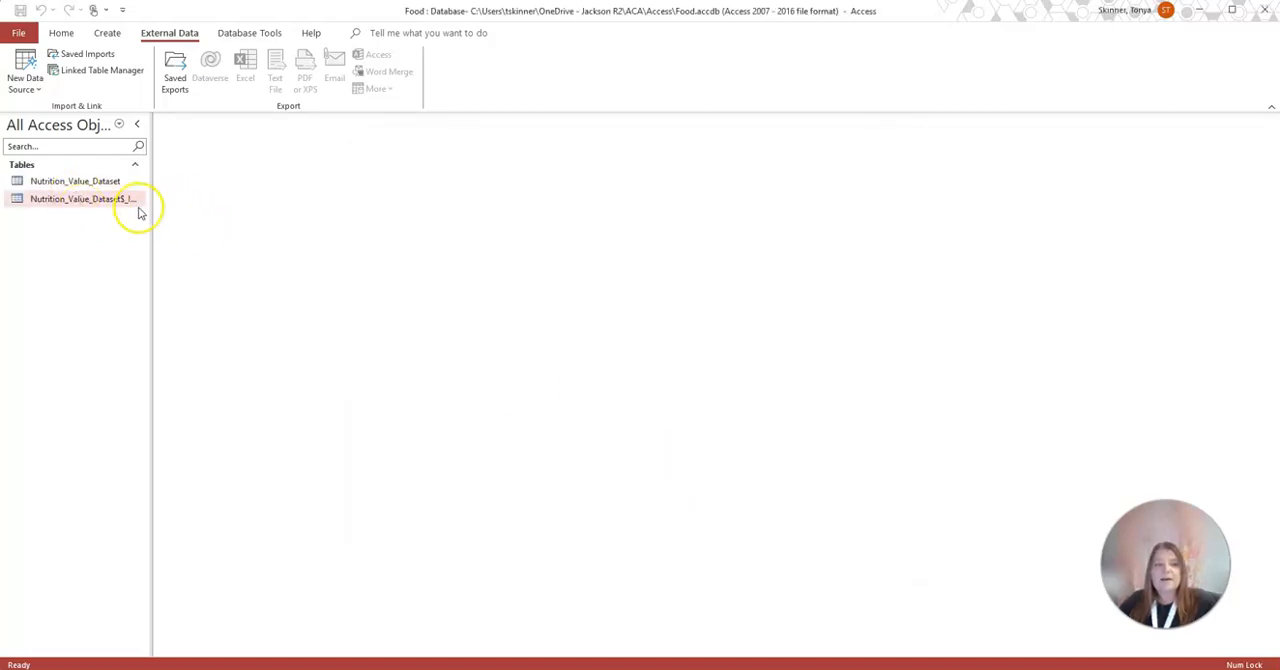
# Widen the navigation pane to fit the full table names and review the errors in Nutrition_Value_Dataset$_ImportErrors
pyautogui.moveTo(152, 204); pyautogui.dragTo(181, 201)
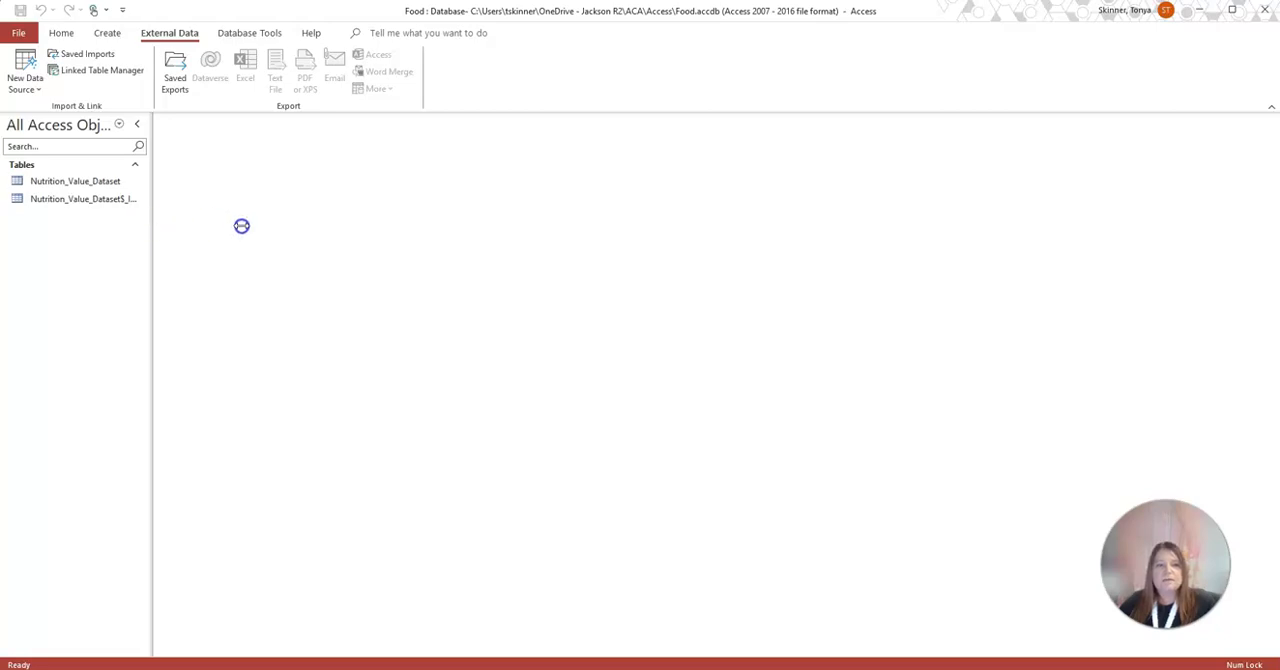
pyautogui.moveTo(241, 226); pyautogui.dragTo(243, 226)
pyautogui.doubleClick(134, 200)
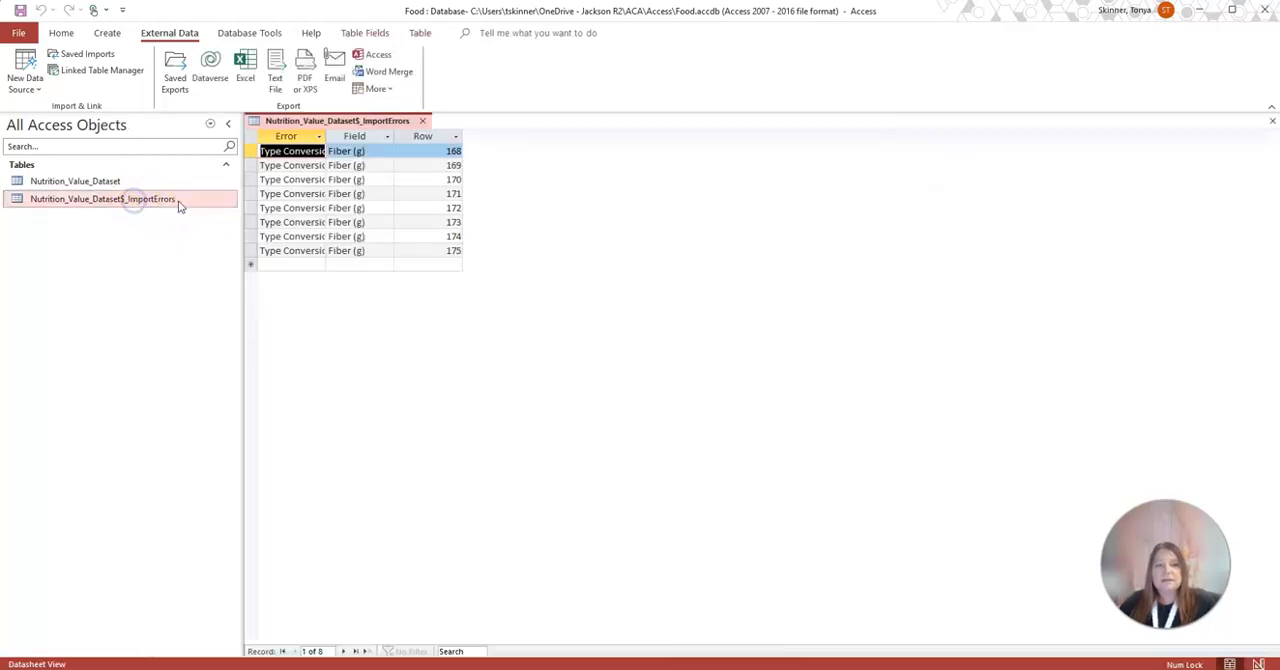
pyautogui.click(320, 137)
pyautogui.click(387, 137)
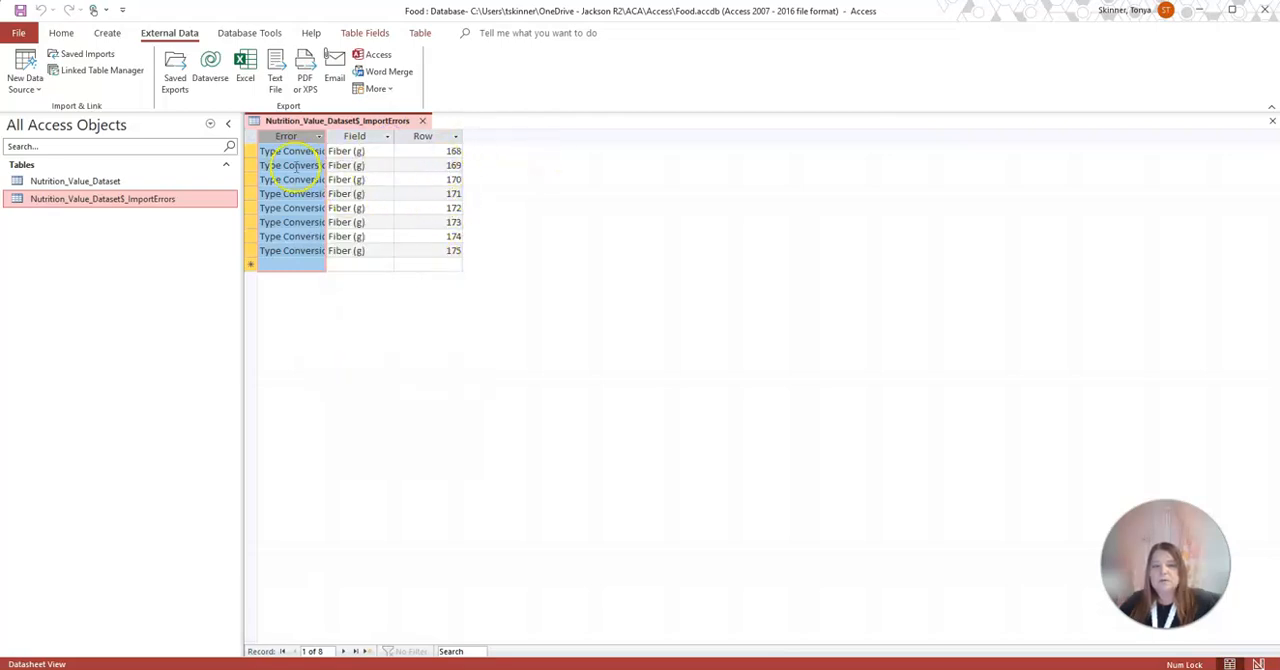
pyautogui.click(422, 121)
# Delete the Nutrition_Value_Dataset$_ImportErrors table from the database
pyautogui.rightClick(157, 198)
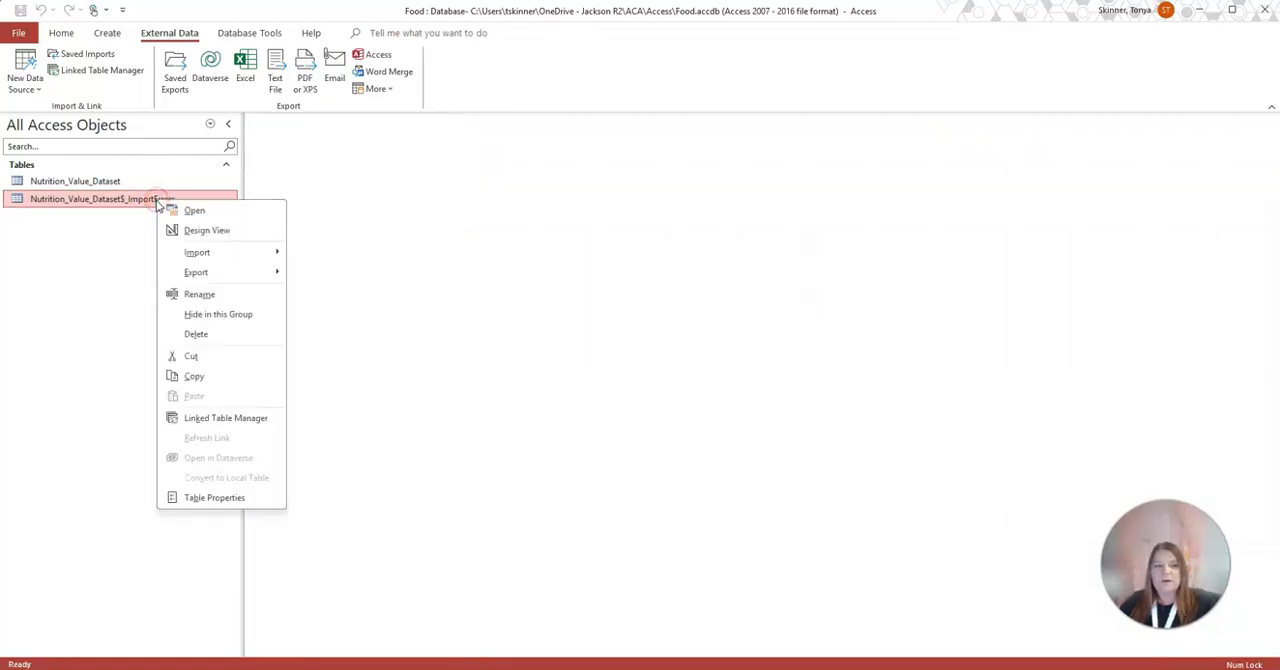
pyautogui.click(195, 334)
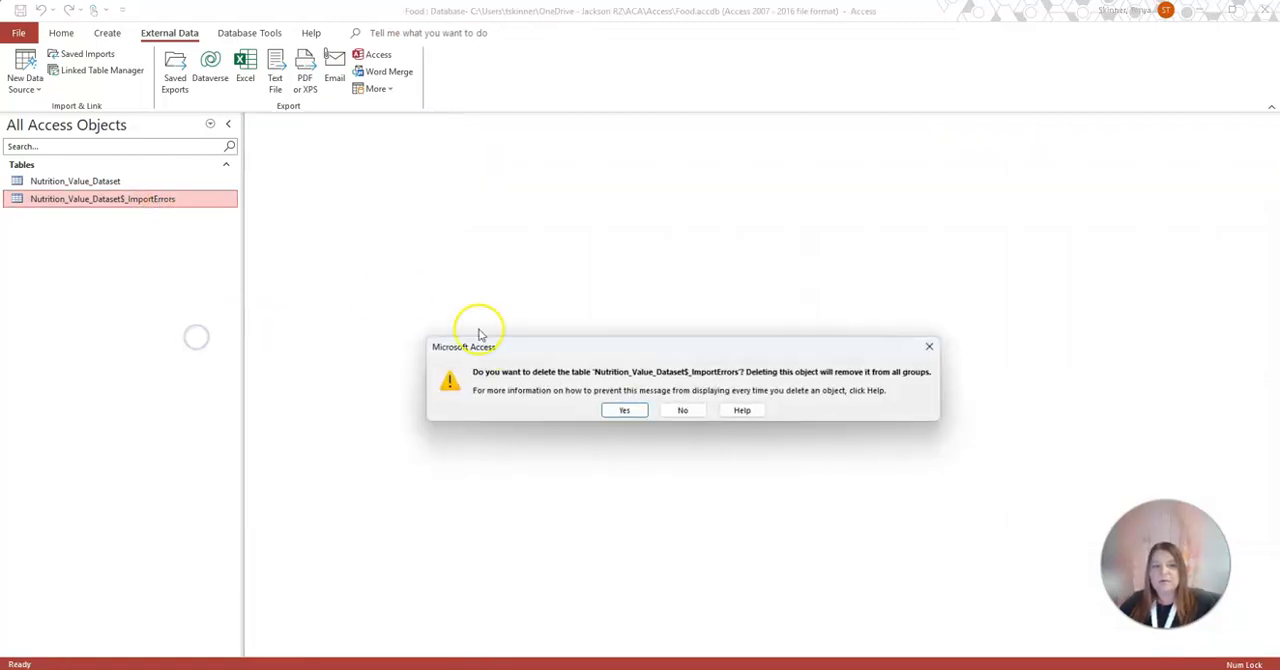
pyautogui.click(622, 411)
# Open the Nutrition_Value_Dataset table and go to record 33
pyautogui.click(115, 185)
pyautogui.doubleClick(115, 185)
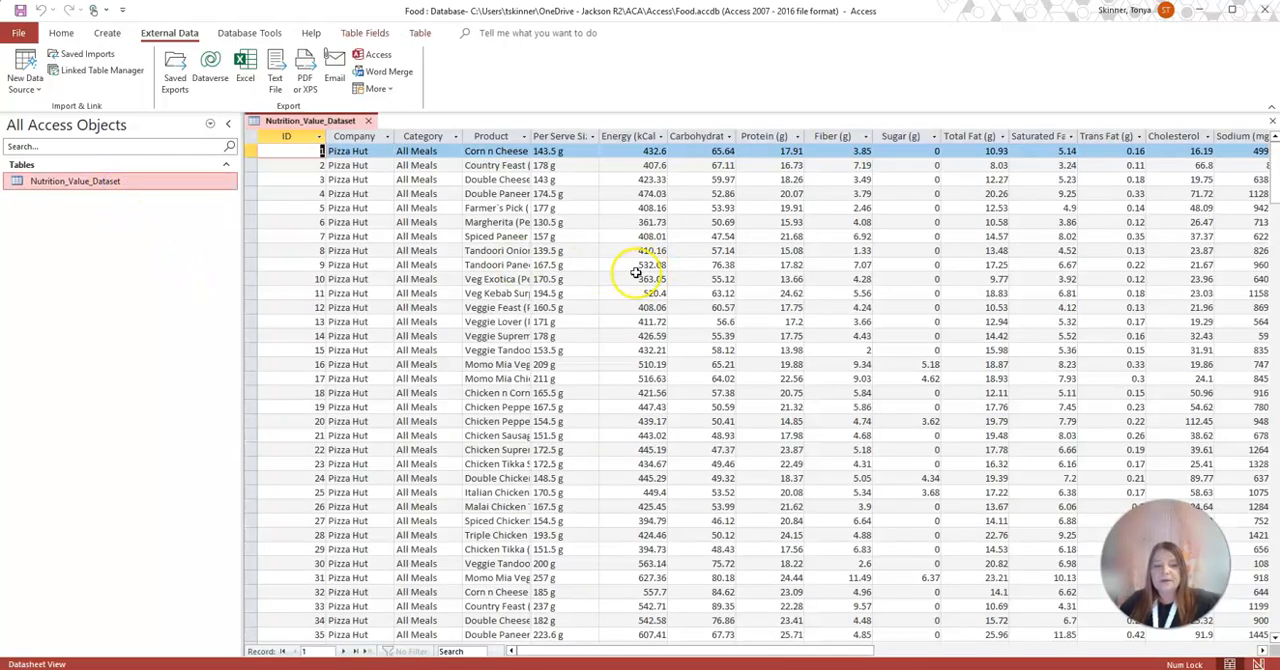
pyautogui.click(325, 650)
pyautogui.write('33')
pyautogui.press('Return')
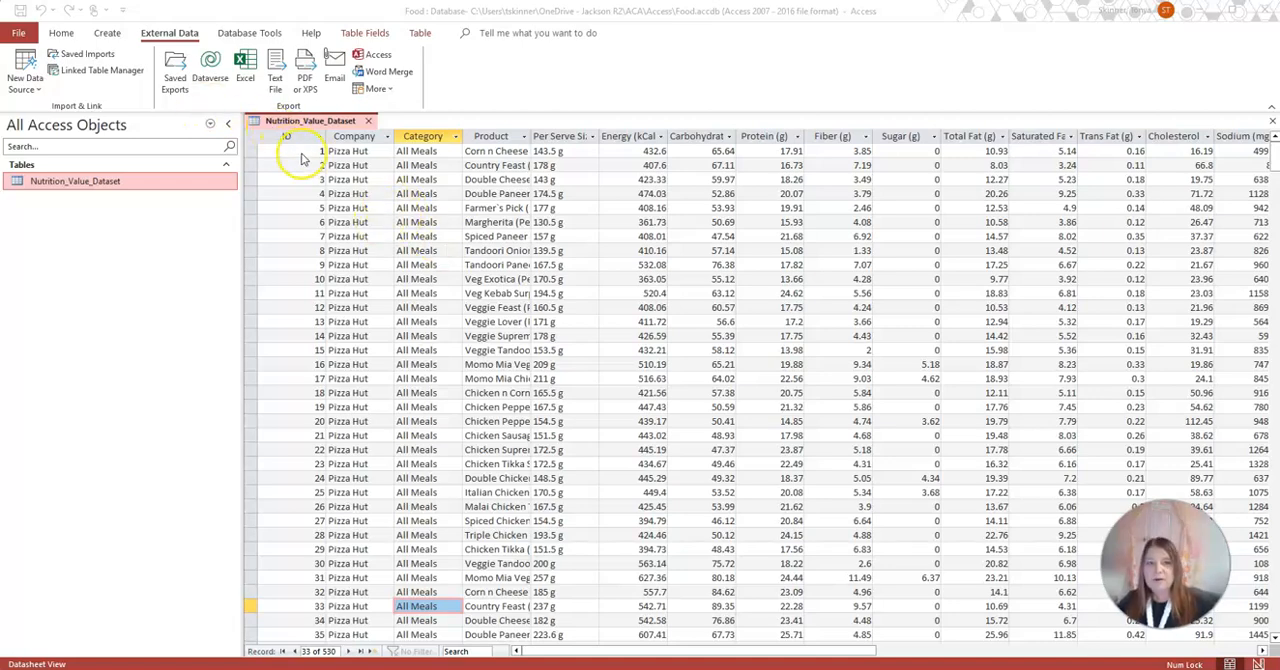
# Return to the first record and look through the companies and categories in the imported nutrition records
pyautogui.click(362, 151)
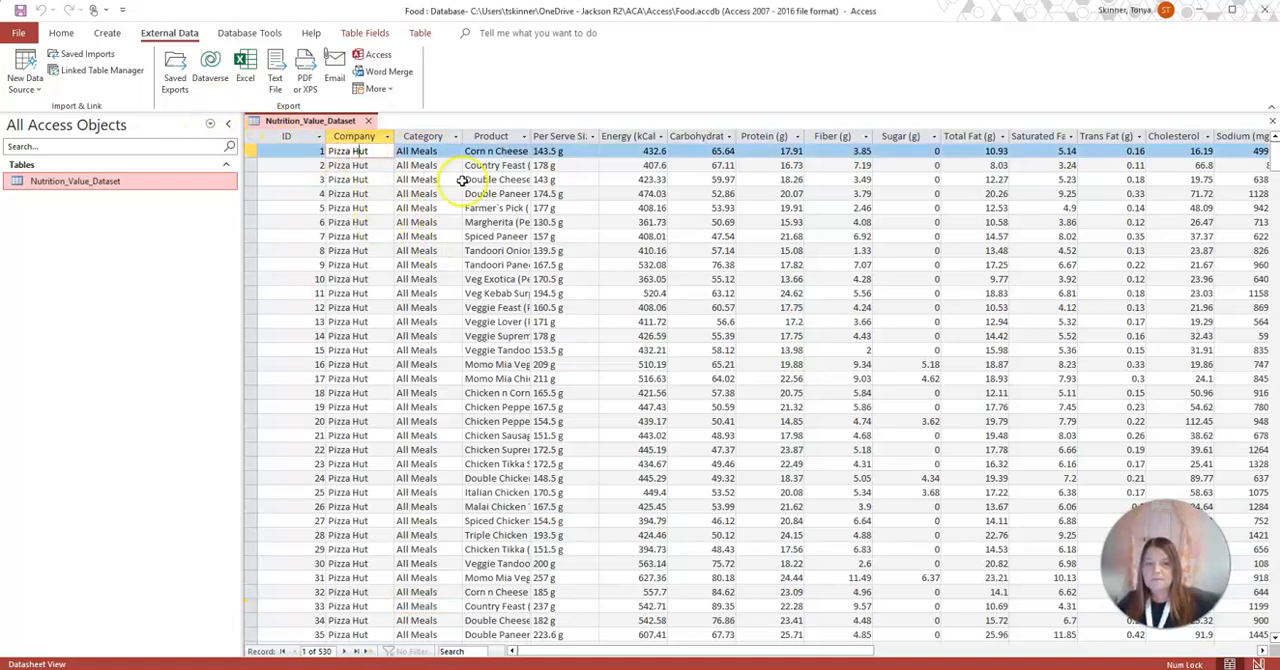
pyautogui.scroll(-20, 440, 300)
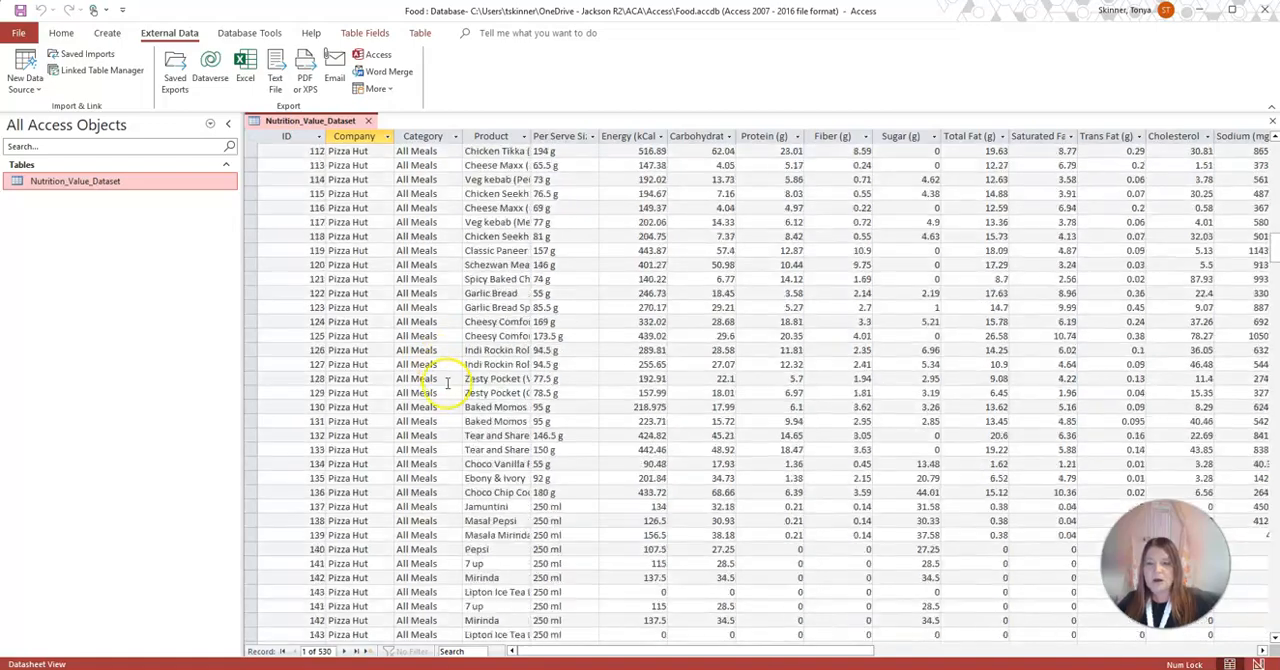
pyautogui.scroll(-20, 447, 383)
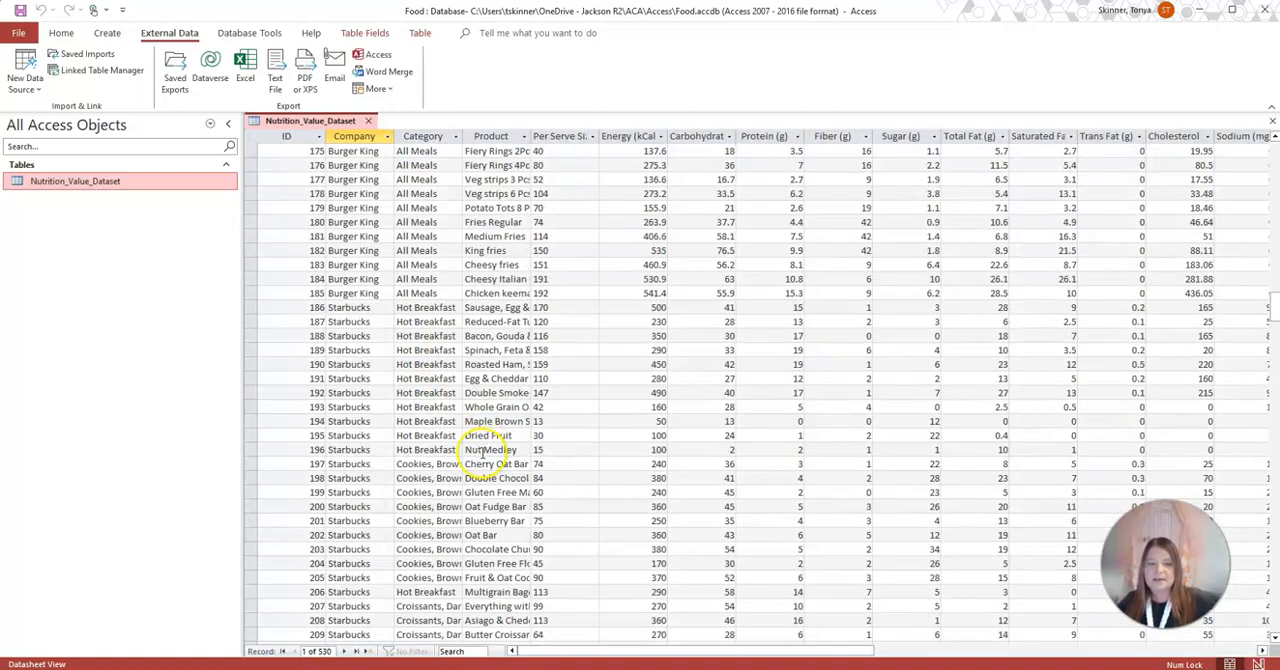
pyautogui.scroll(-7, 440, 320)
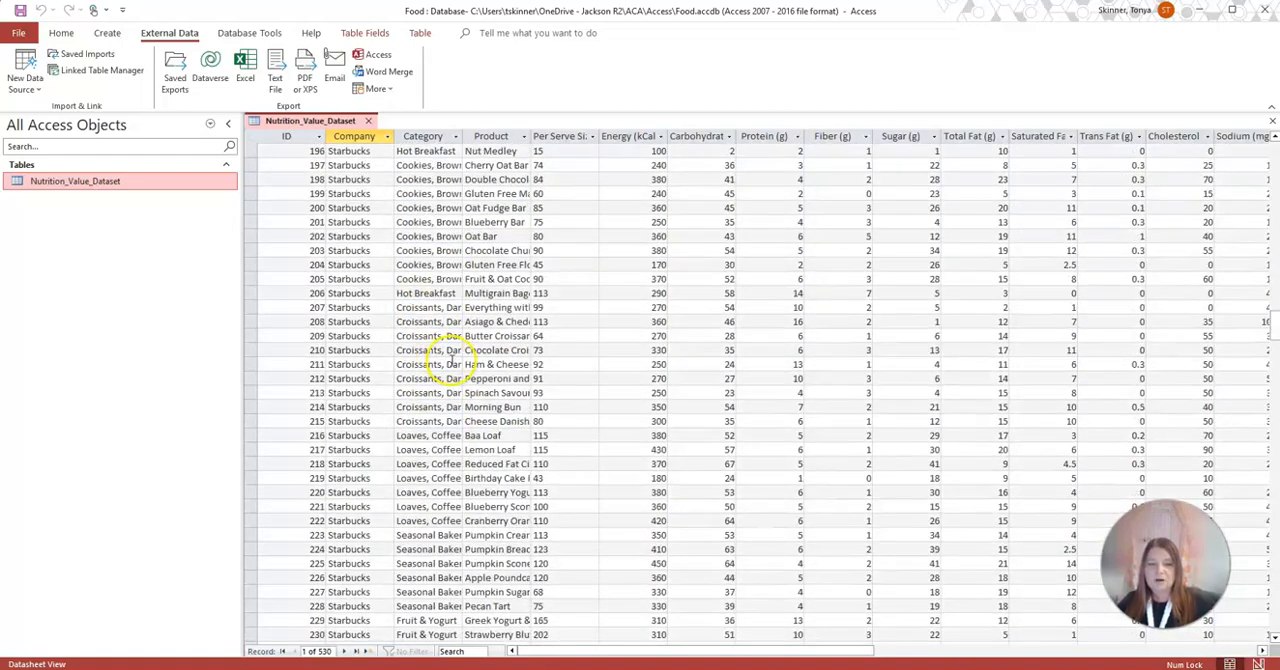
pyautogui.scroll(-20, 452, 360)
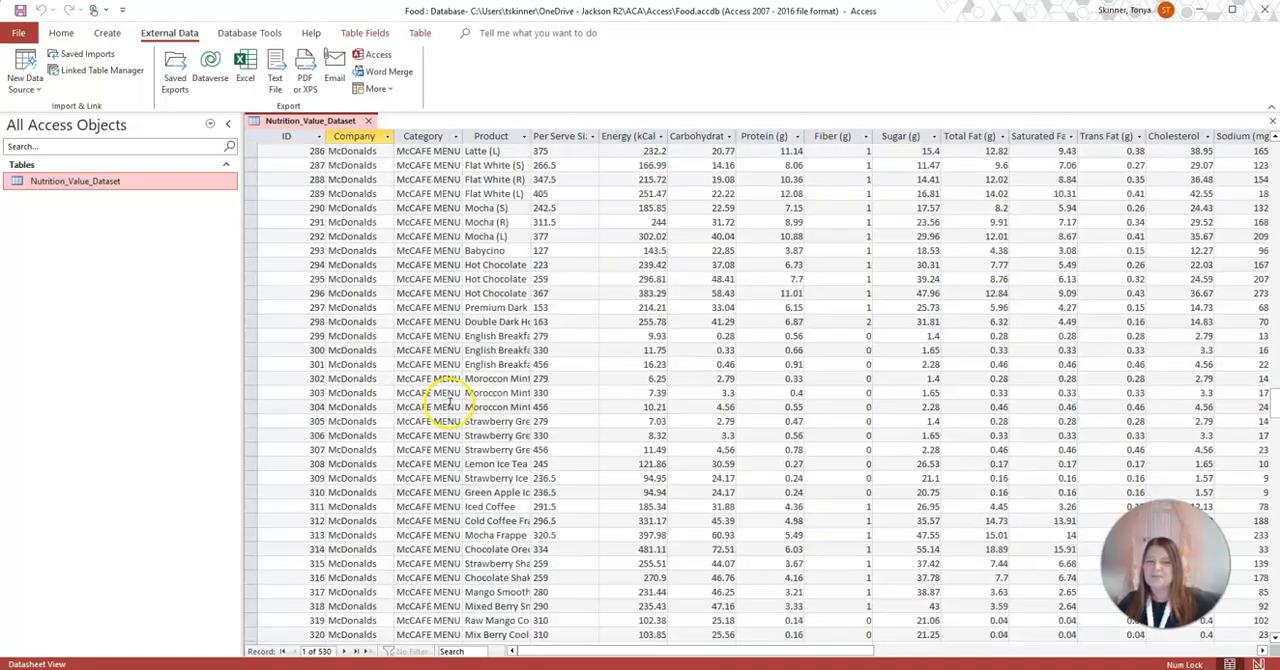
pyautogui.scroll(20, 448, 390)
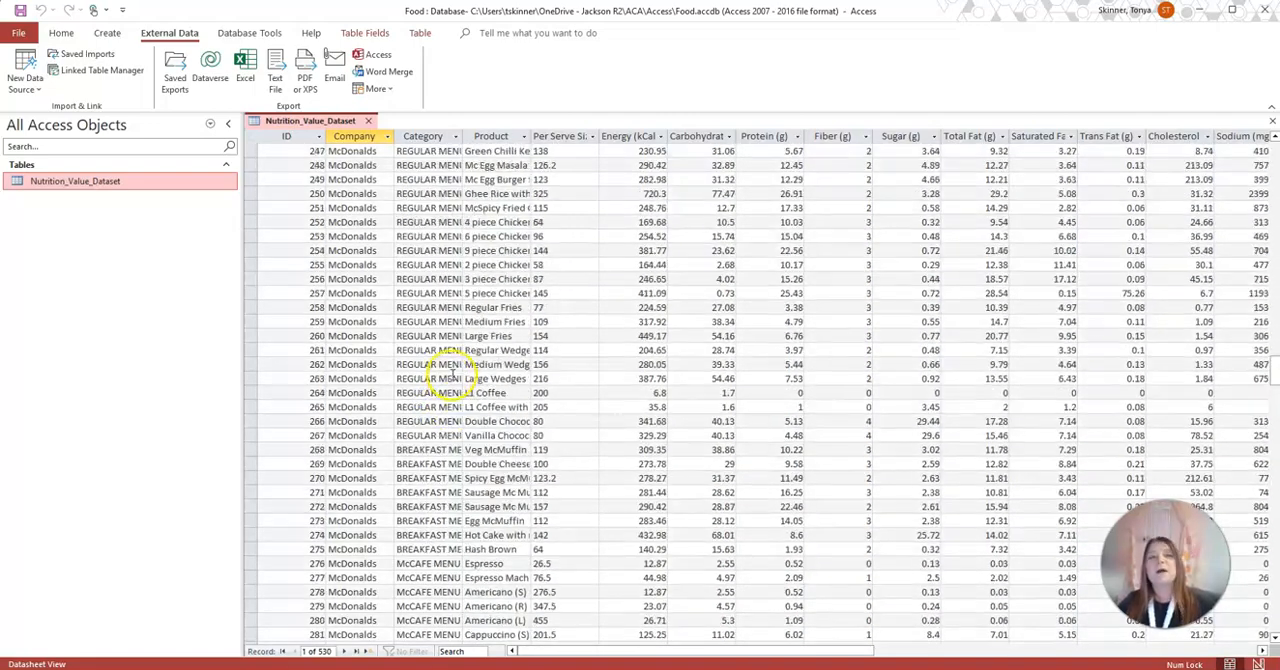
pyautogui.scroll(14, 452, 378)
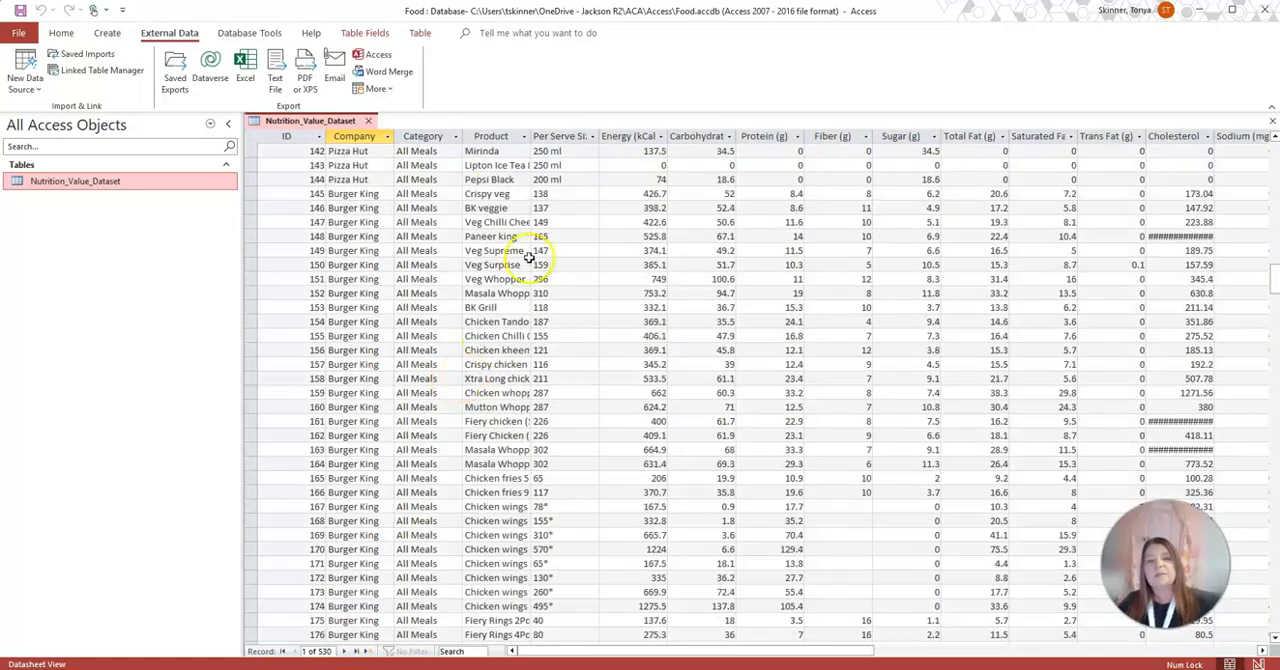
# Widen the Product column so the product names are readable and check the nutrient columns across to Sodium (mg)
pyautogui.moveTo(530, 135); pyautogui.dragTo(588, 135)
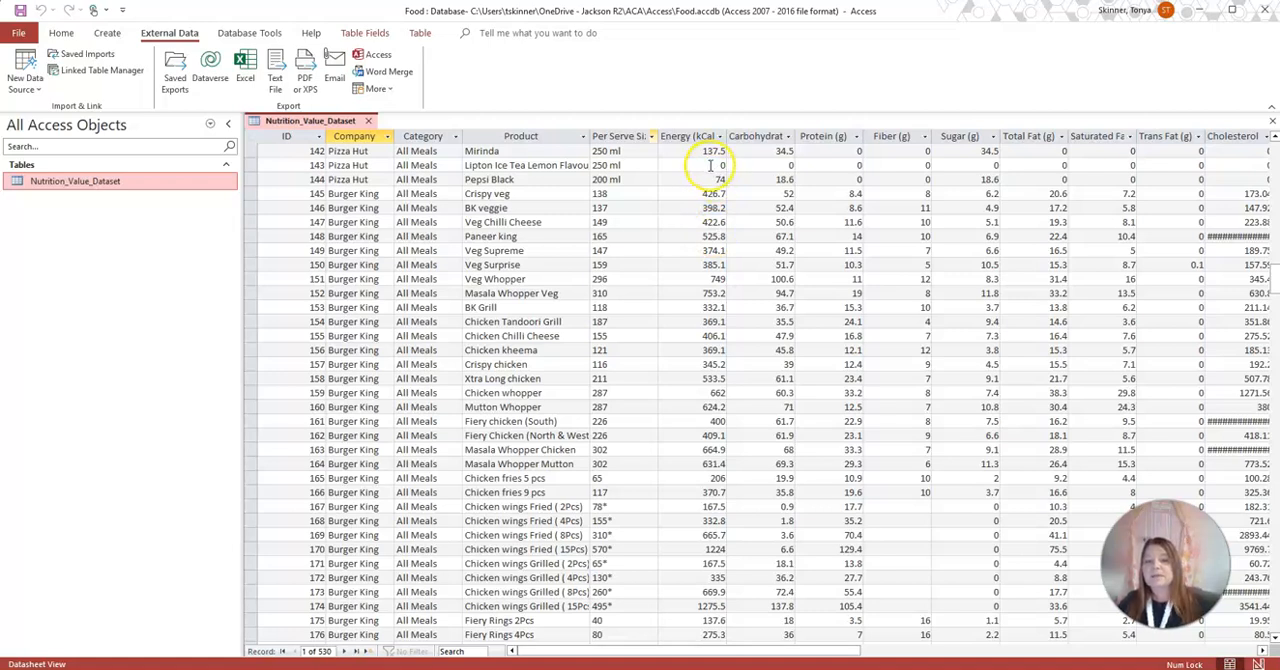
pyautogui.click(704, 217)
pyautogui.click(777, 200)
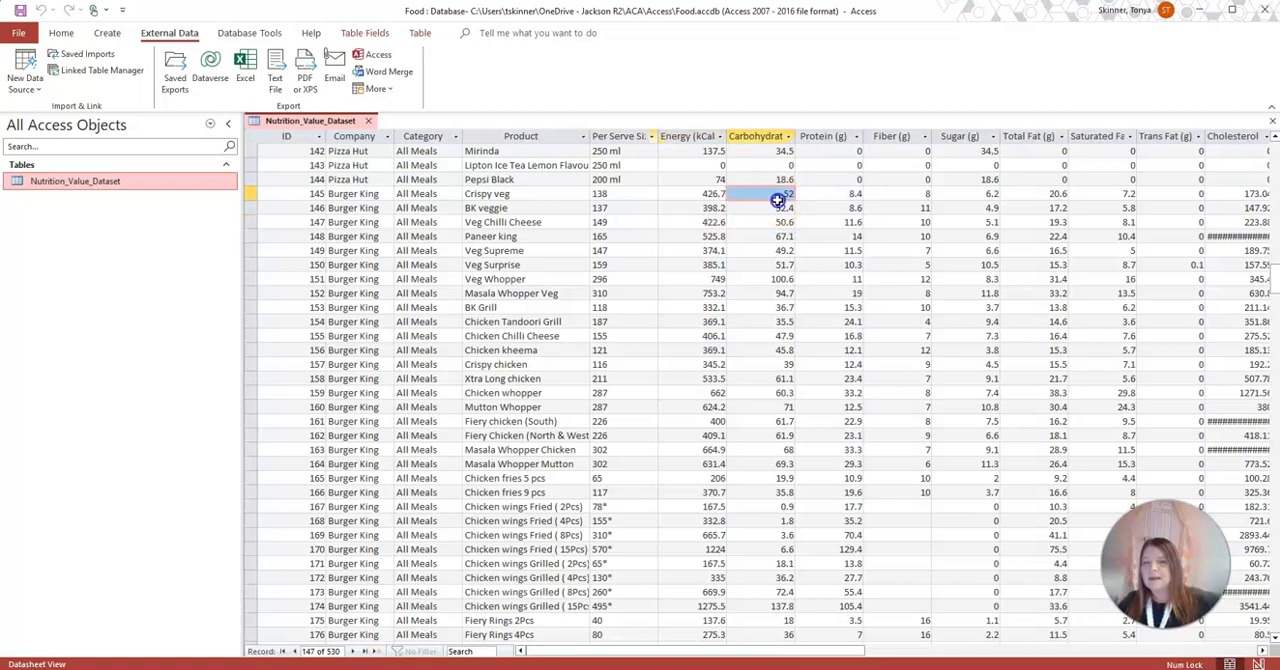
pyautogui.click(848, 207)
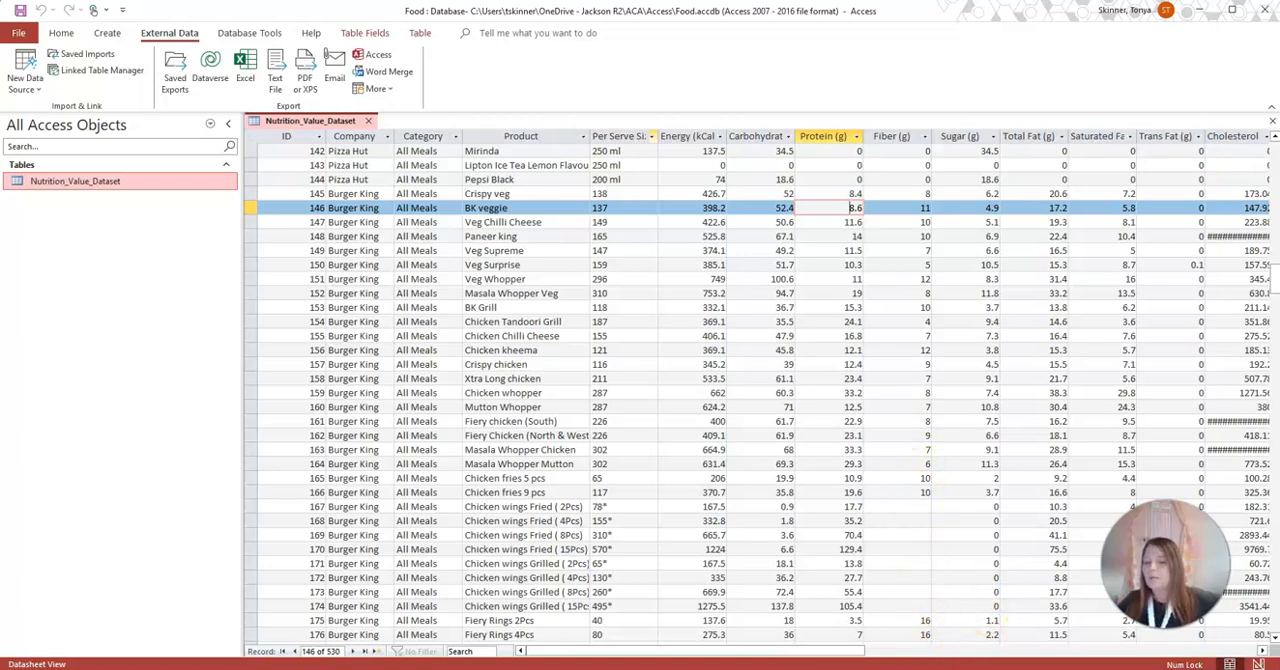
pyautogui.moveTo(830, 651); pyautogui.dragTo(985, 651)
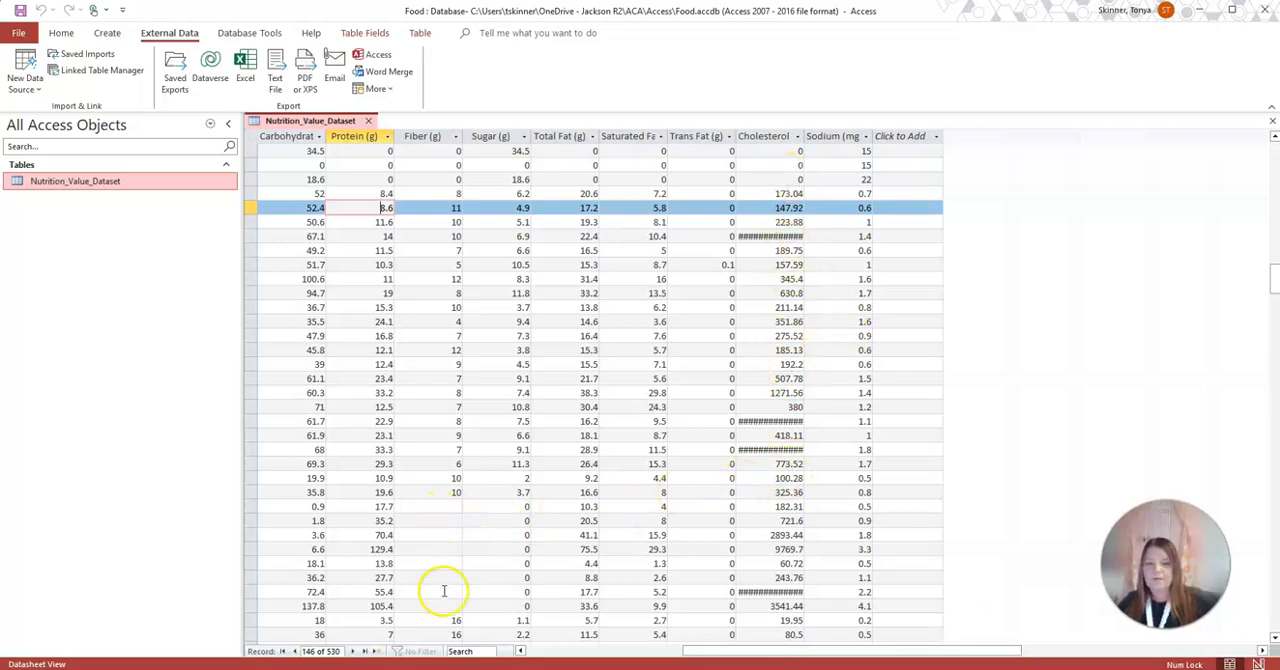
pyautogui.moveTo(905, 651); pyautogui.dragTo(750, 651)
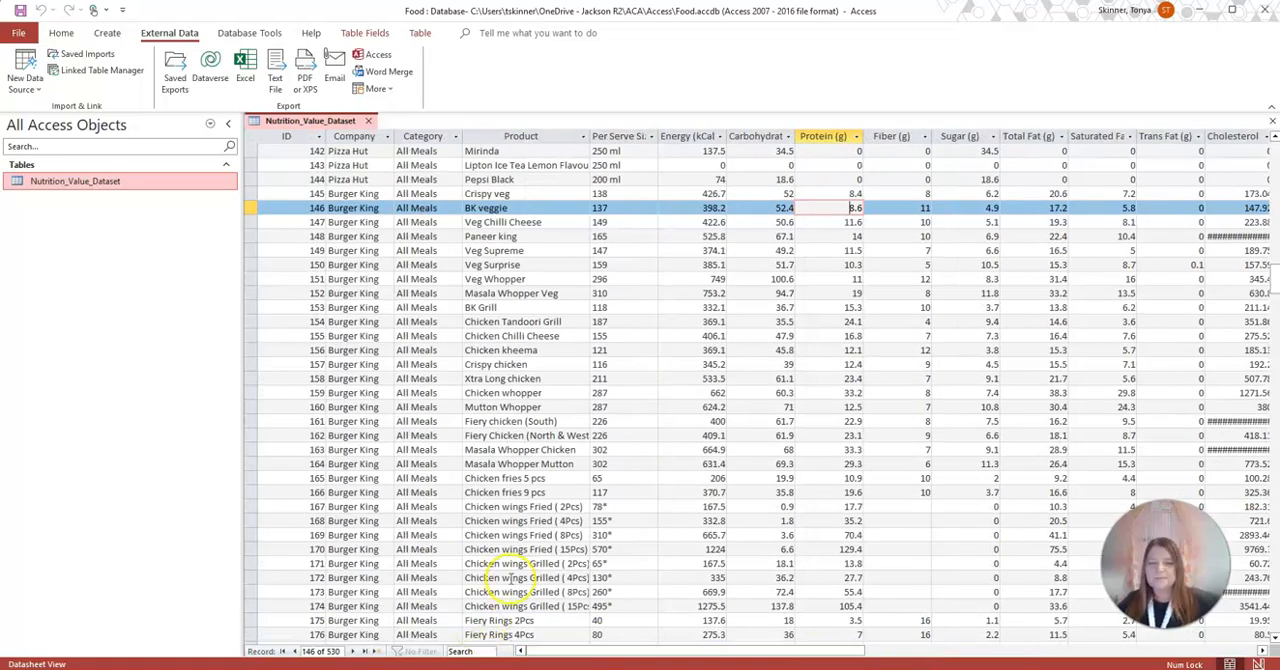
# Close the Nutrition_Value_Dataset table and save its layout changes
pyautogui.scroll(10, 475, 260)
pyautogui.scroll(12, 470, 228)
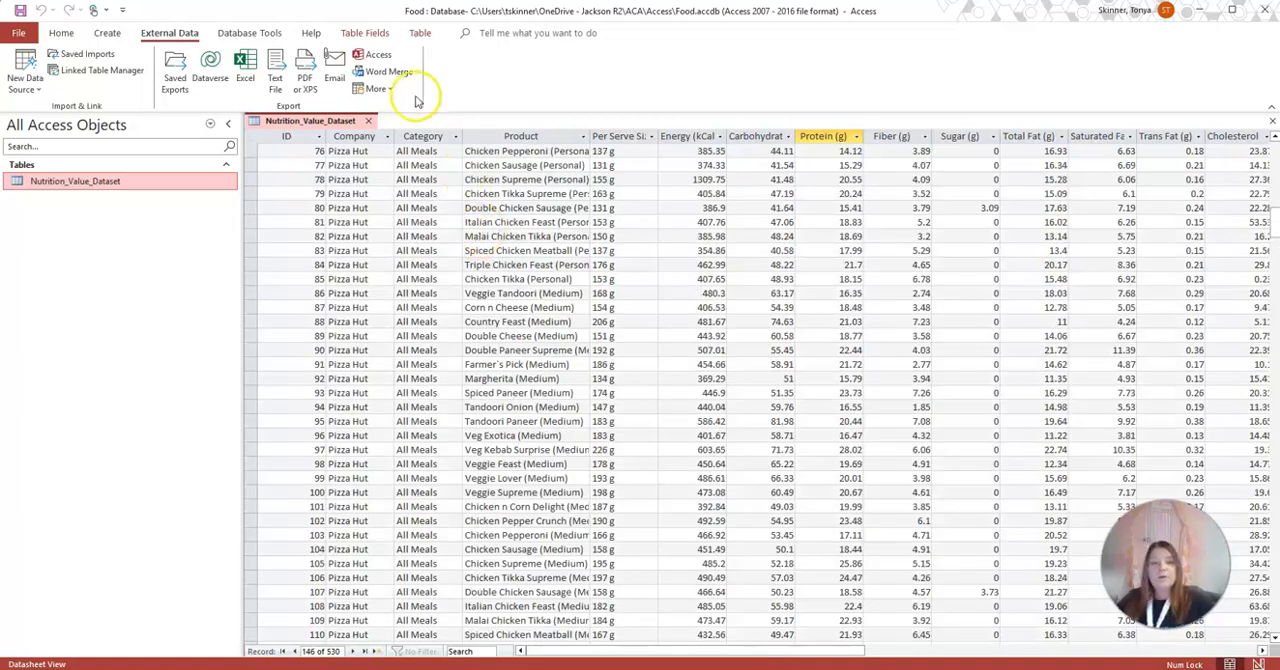
pyautogui.click(368, 121)
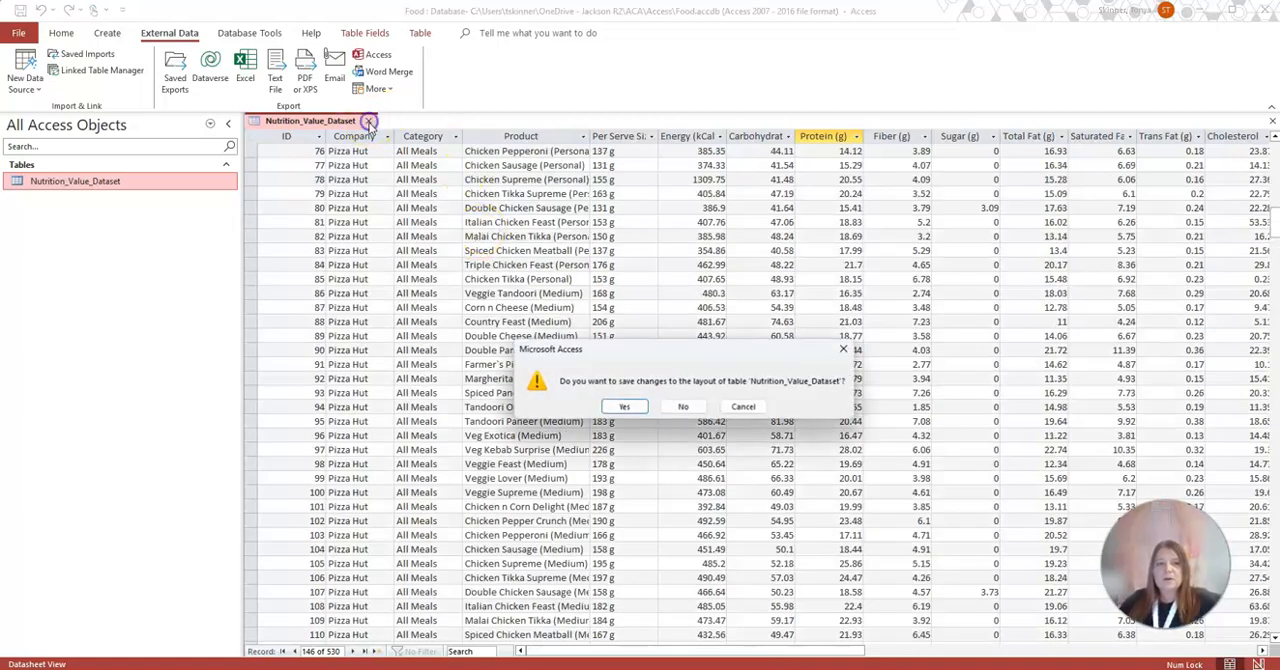
pyautogui.click(625, 406)
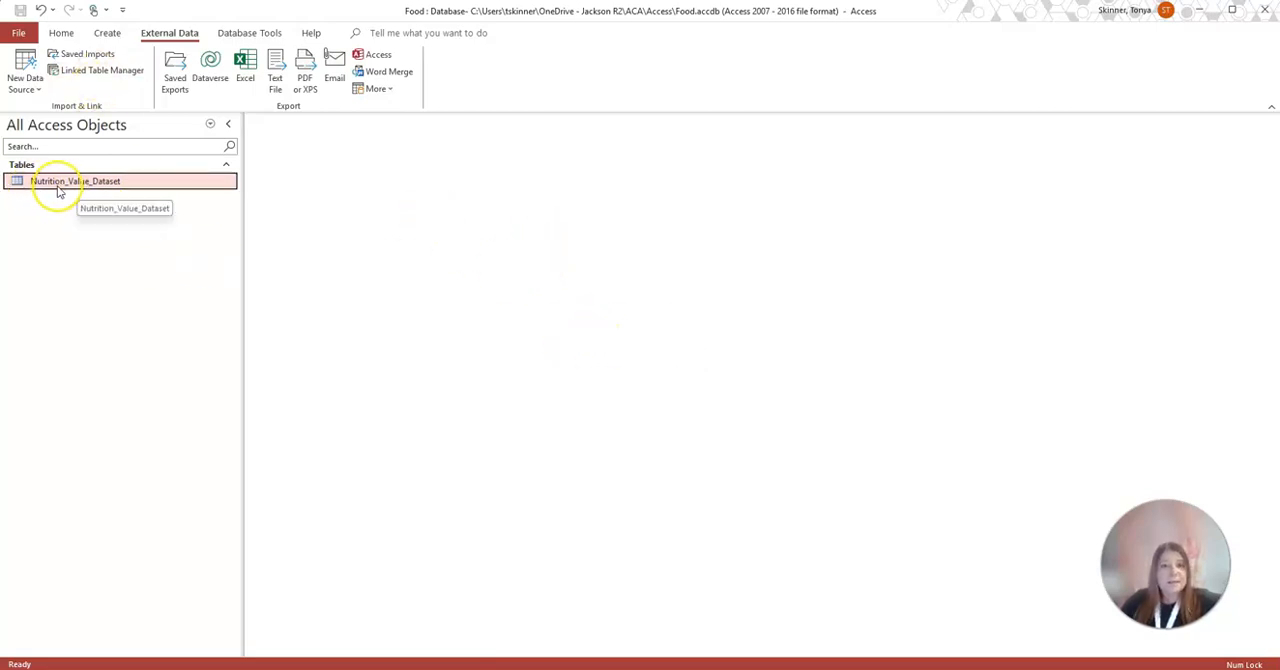
# Create a new blank query in Design view and dismiss the list of tables to add
pyautogui.click(108, 32)
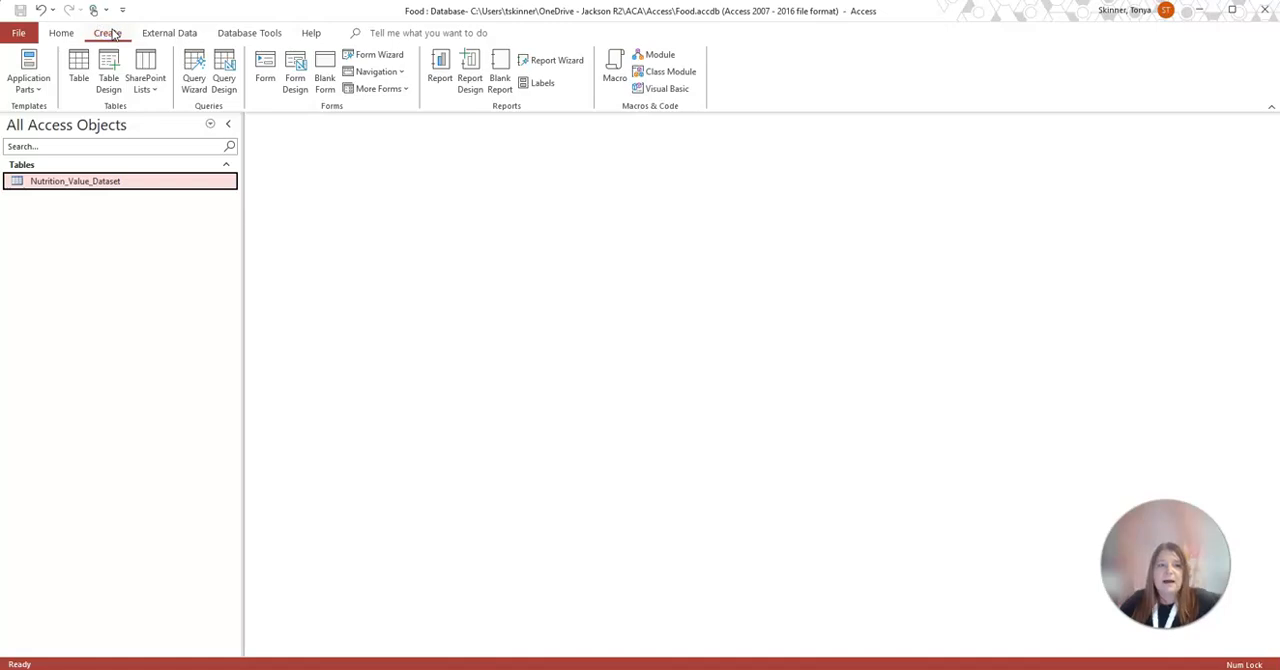
pyautogui.click(226, 84)
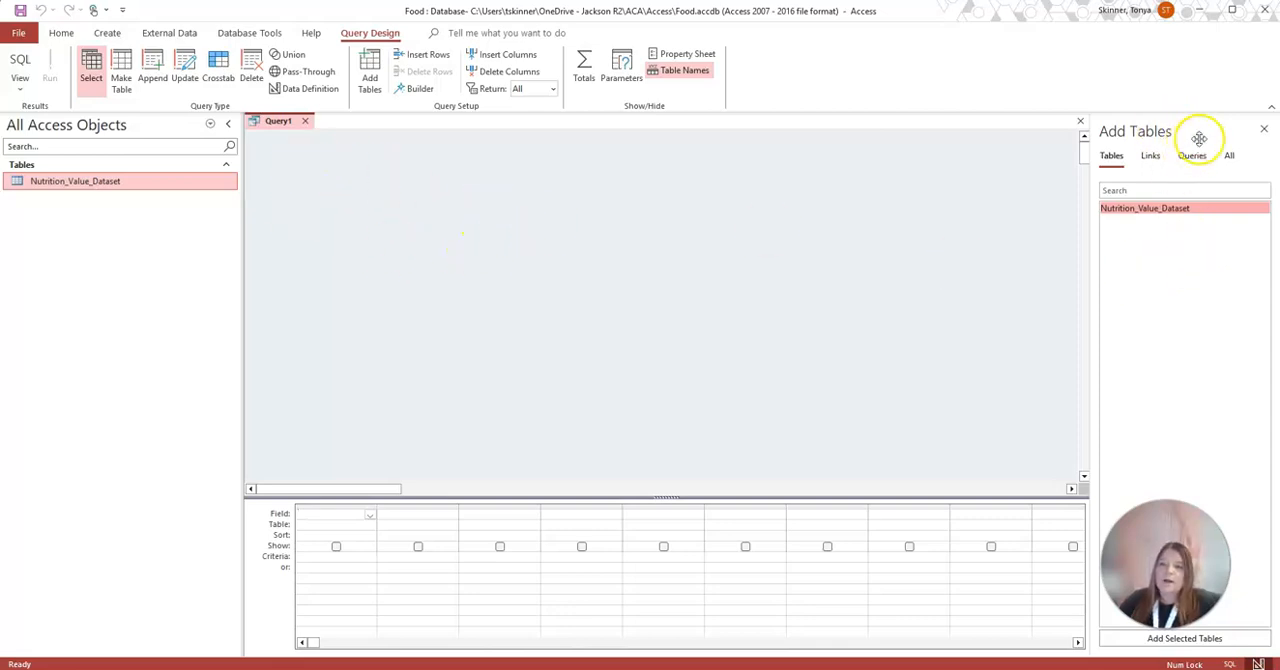
pyautogui.click(1264, 129)
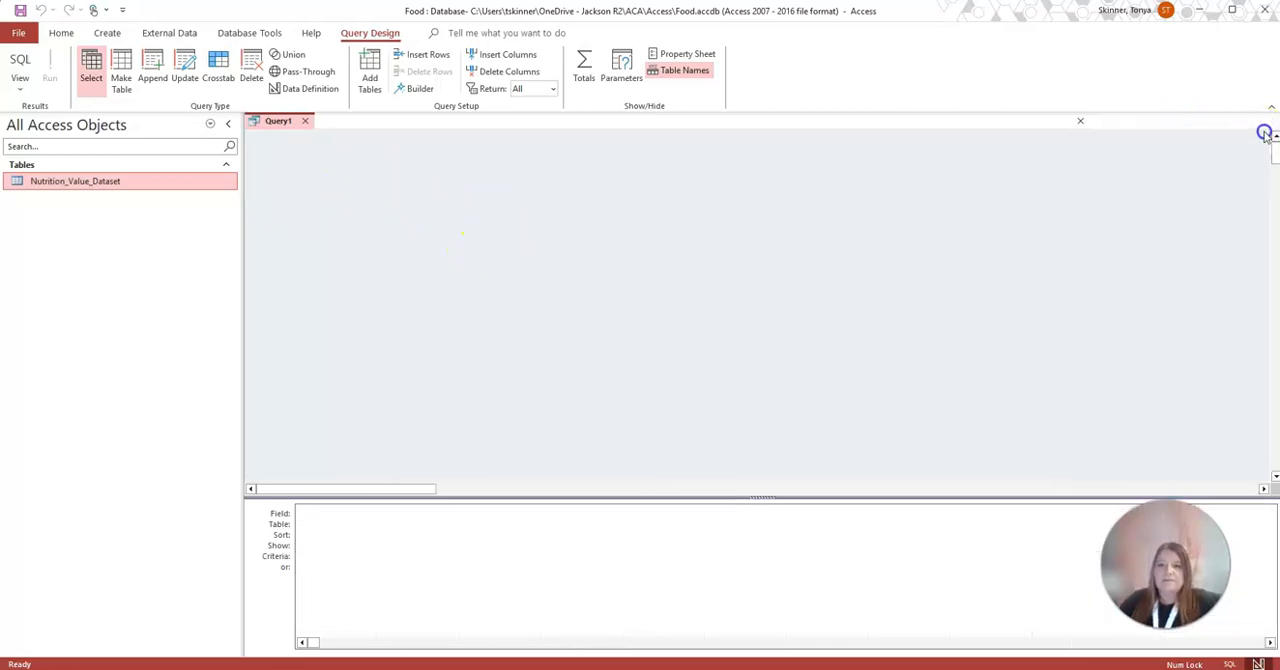
# Hide the table names row in the query design grid and show the query's Property Sheet
pyautogui.click(678, 70)
pyautogui.click(664, 72)
pyautogui.click(670, 71)
pyautogui.click(669, 71)
pyautogui.click(670, 72)
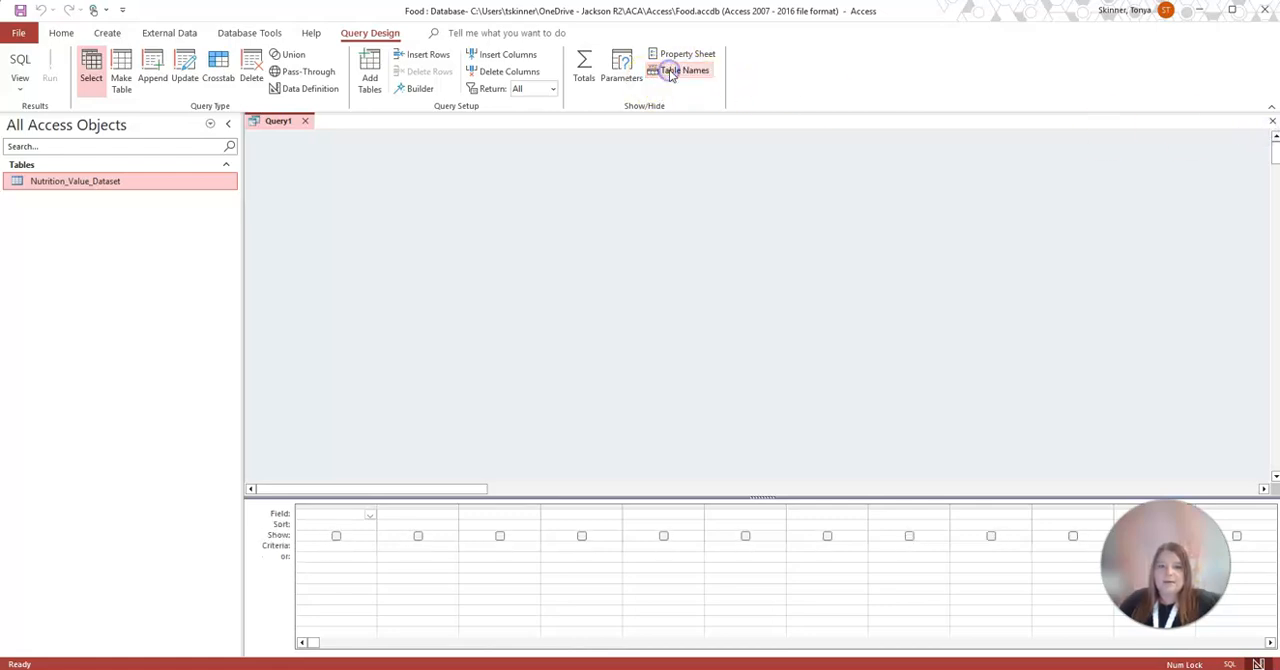
pyautogui.click(682, 55)
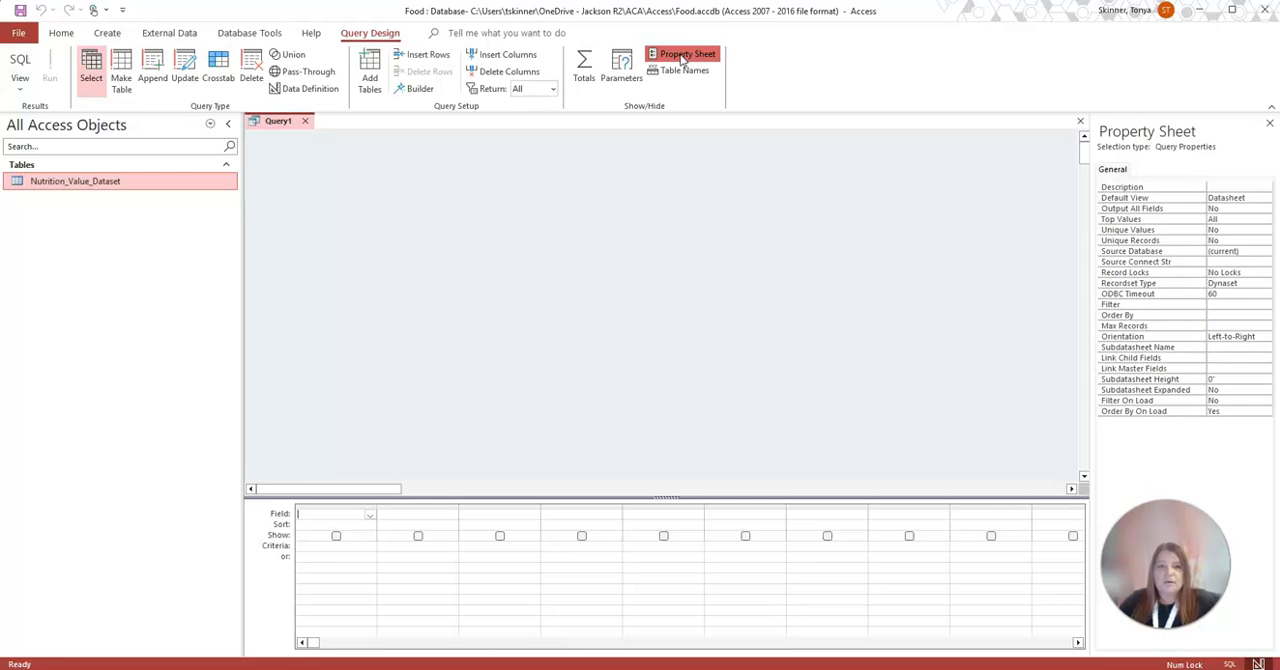
# Add the Nutrition_Value_Dataset table to the query and enlarge its field list to show every field
pyautogui.click(370, 65)
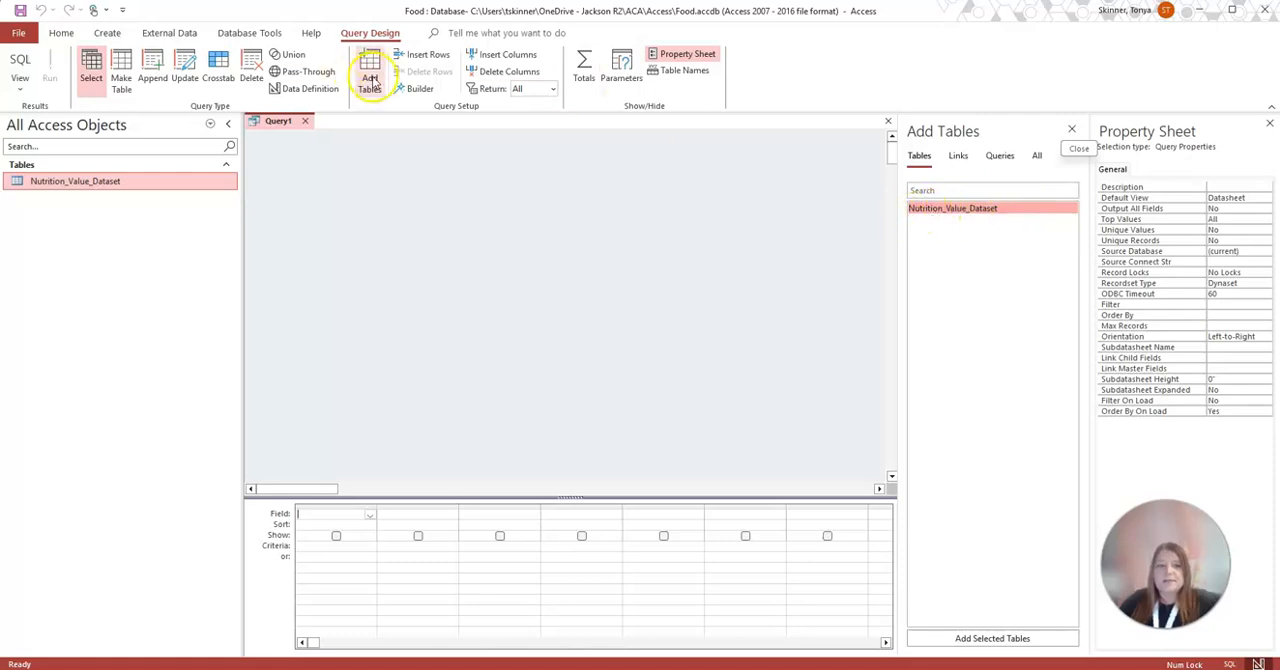
pyautogui.doubleClick(949, 218)
pyautogui.moveTo(359, 240); pyautogui.dragTo(371, 416)
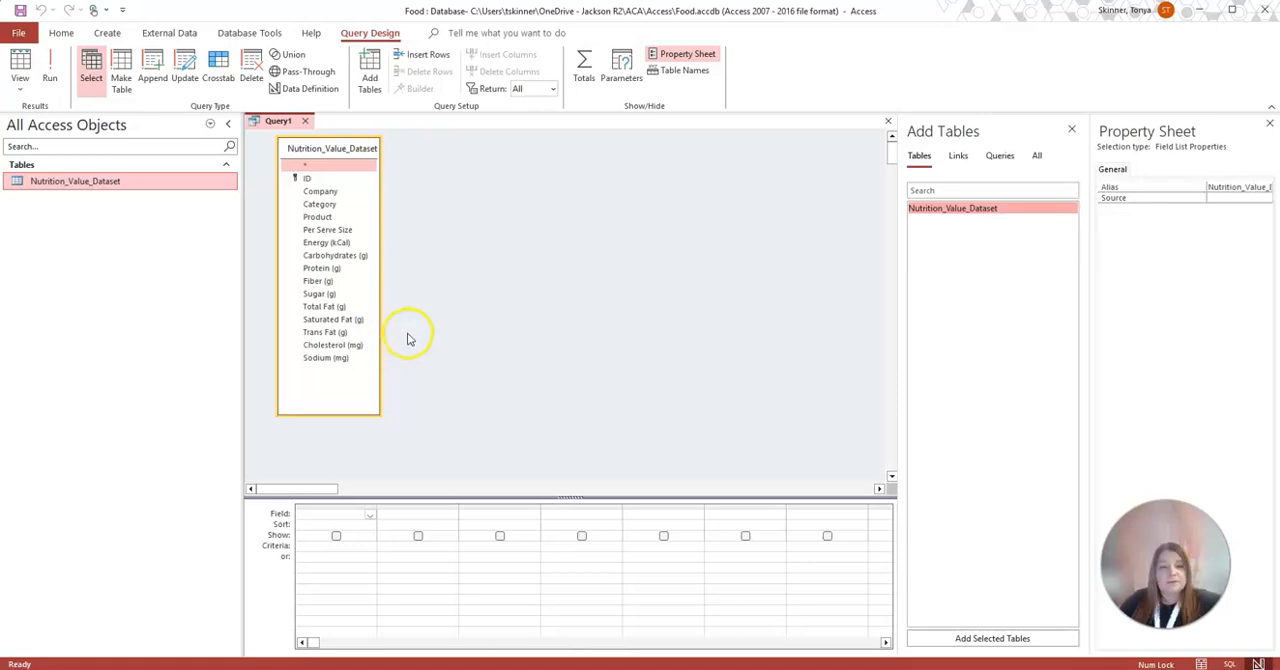
# Add the Company and Product fields to the query design grid and run the query
pyautogui.doubleClick(320, 191)
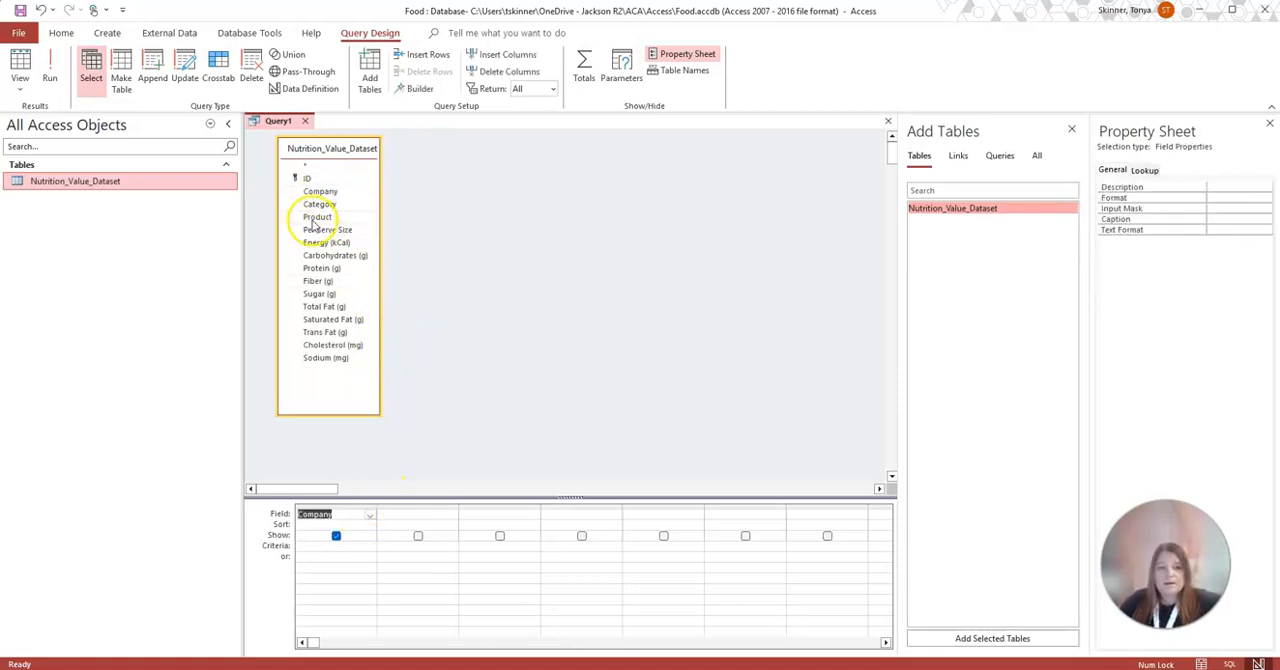
pyautogui.doubleClick(317, 216)
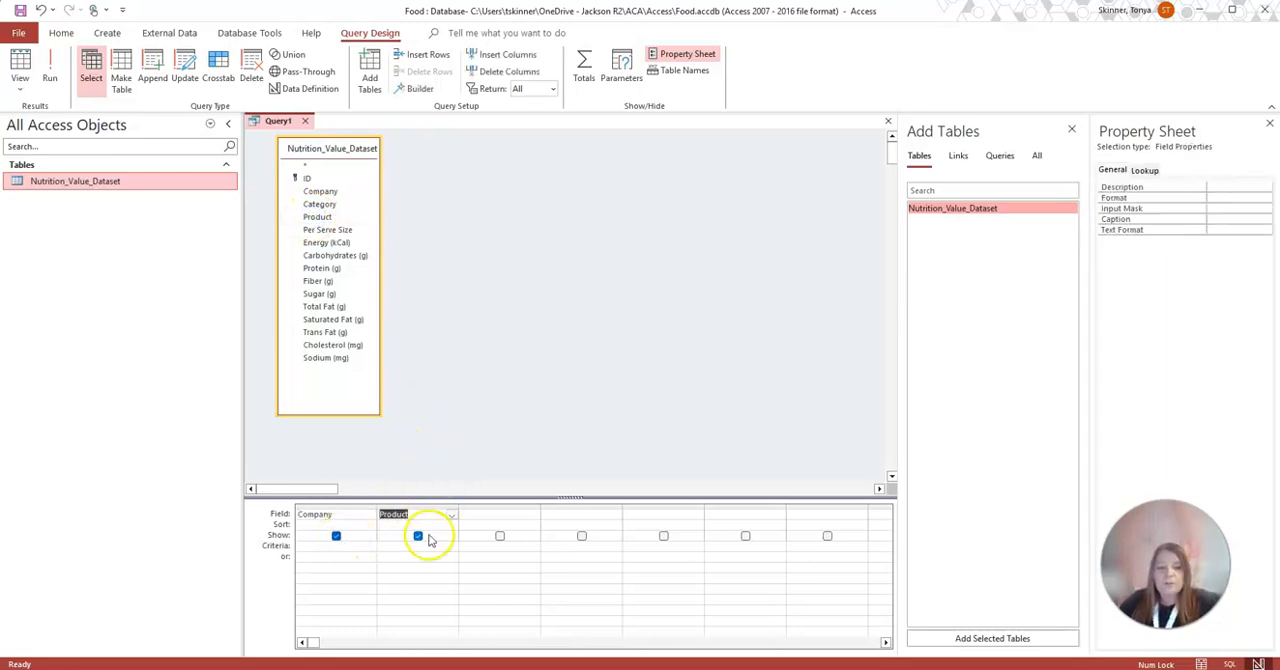
pyautogui.click(50, 76)
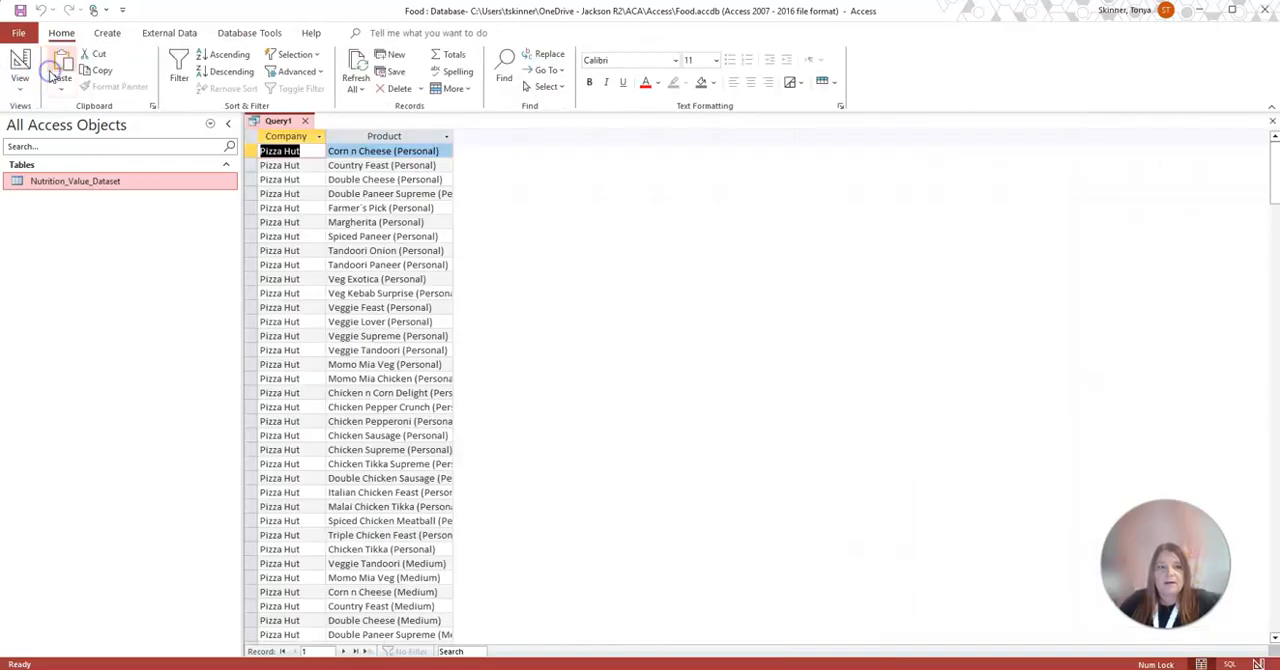
# Widen the Company and Product columns in the query results to fit their contents, and return to Design view
pyautogui.moveTo(321, 136); pyautogui.dragTo(397, 140)
pyautogui.moveTo(524, 136); pyautogui.dragTo(617, 136)
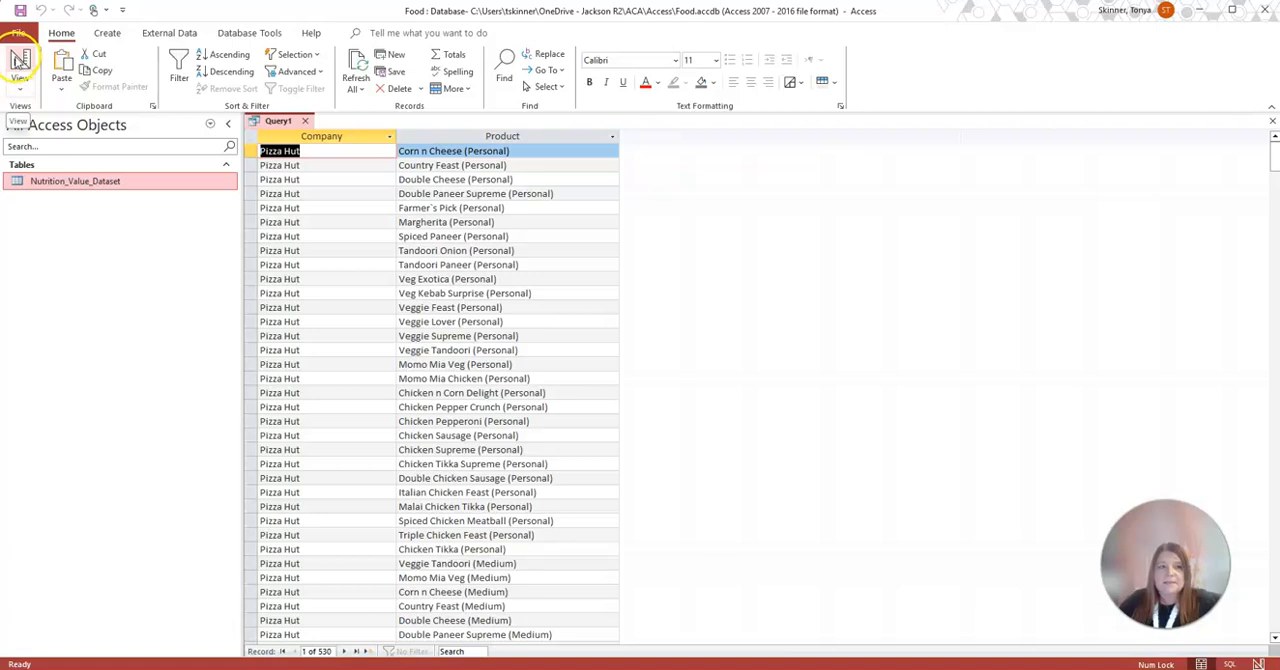
pyautogui.click(20, 62)
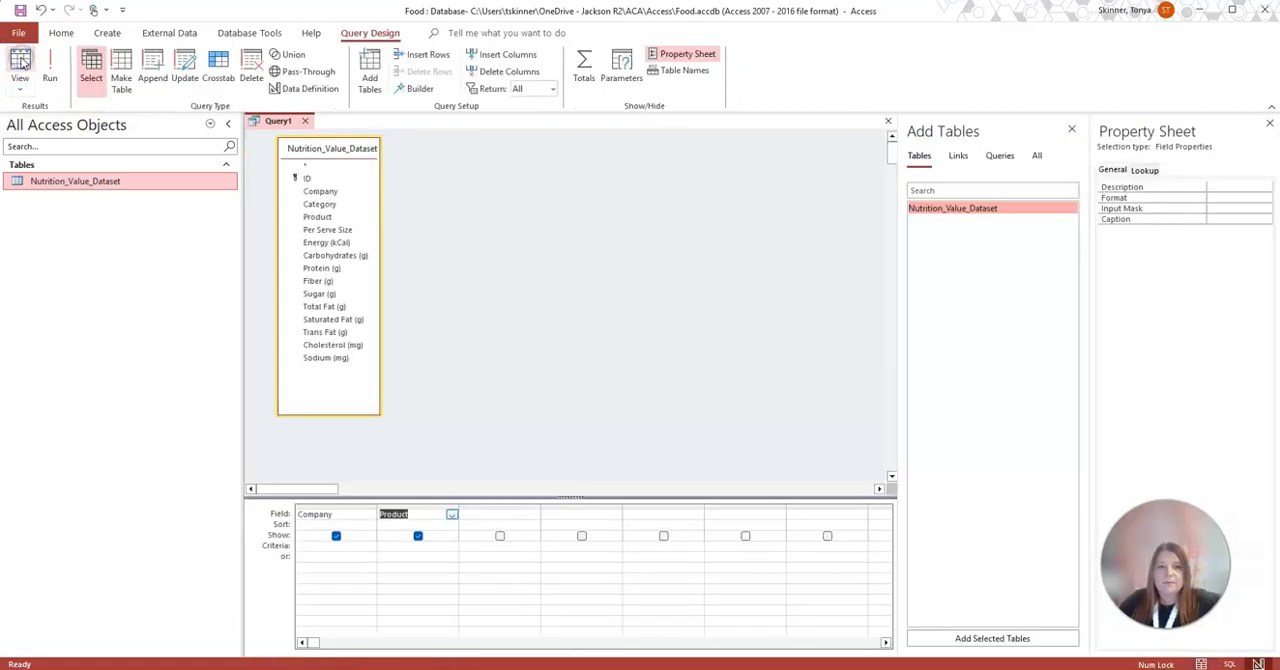
# Set the Company field's criteria to the parameter prompt [What restaurant?]
pyautogui.click(343, 525)
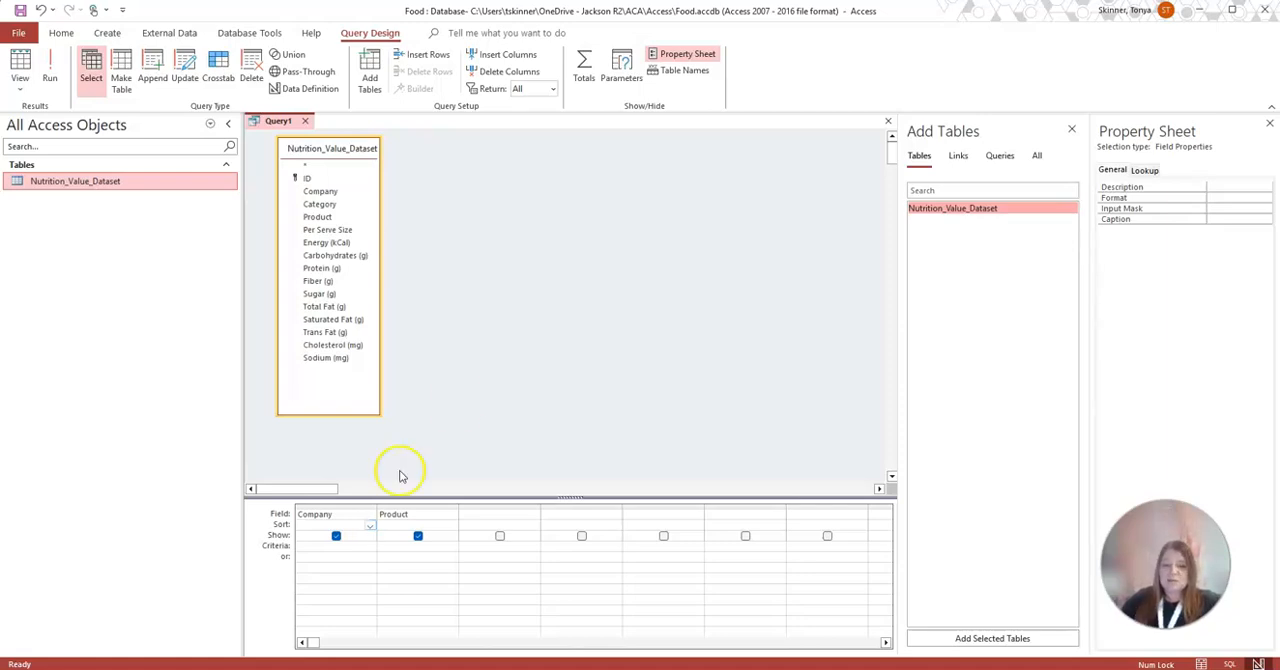
pyautogui.click(293, 545)
pyautogui.click(306, 544)
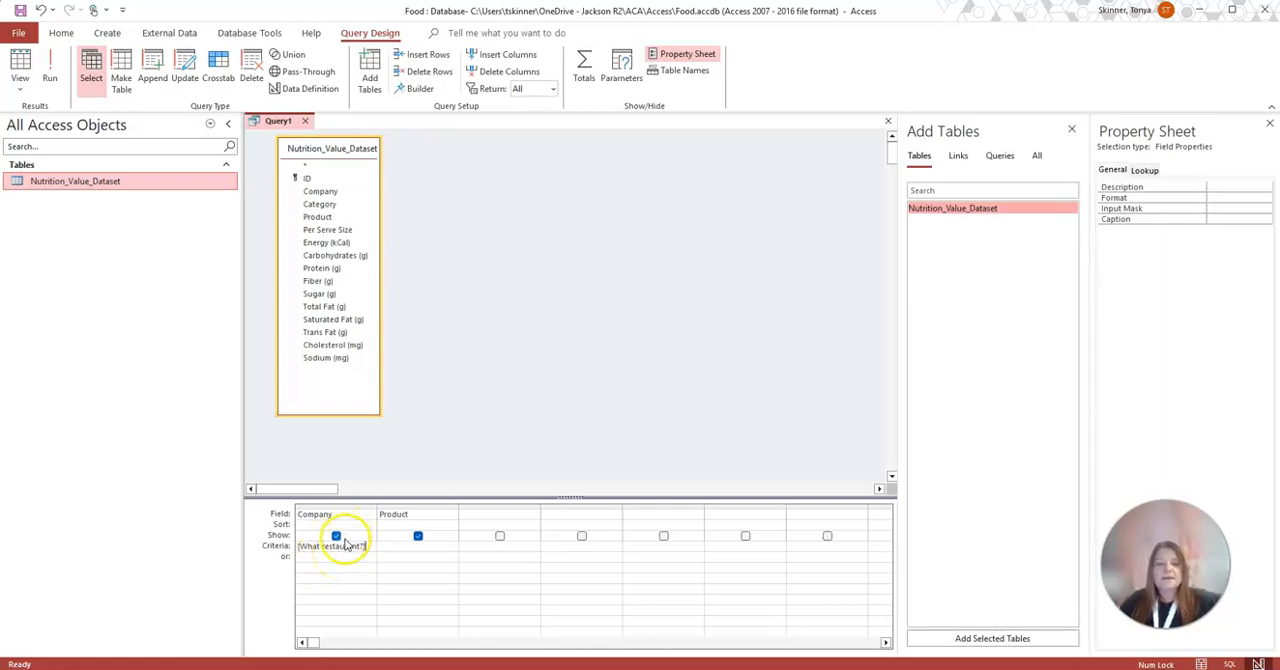
# Run the parameter query for Pizza Hut to check its results, and return to Design view
pyautogui.click(52, 66)
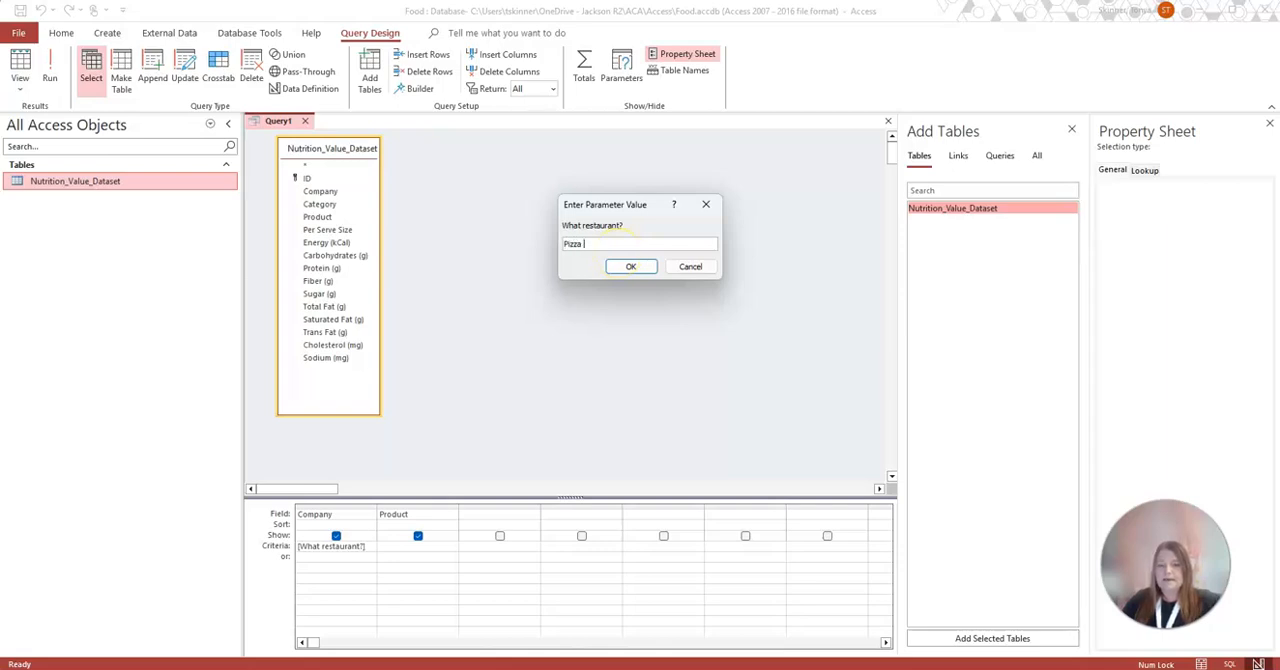
pyautogui.click(631, 265)
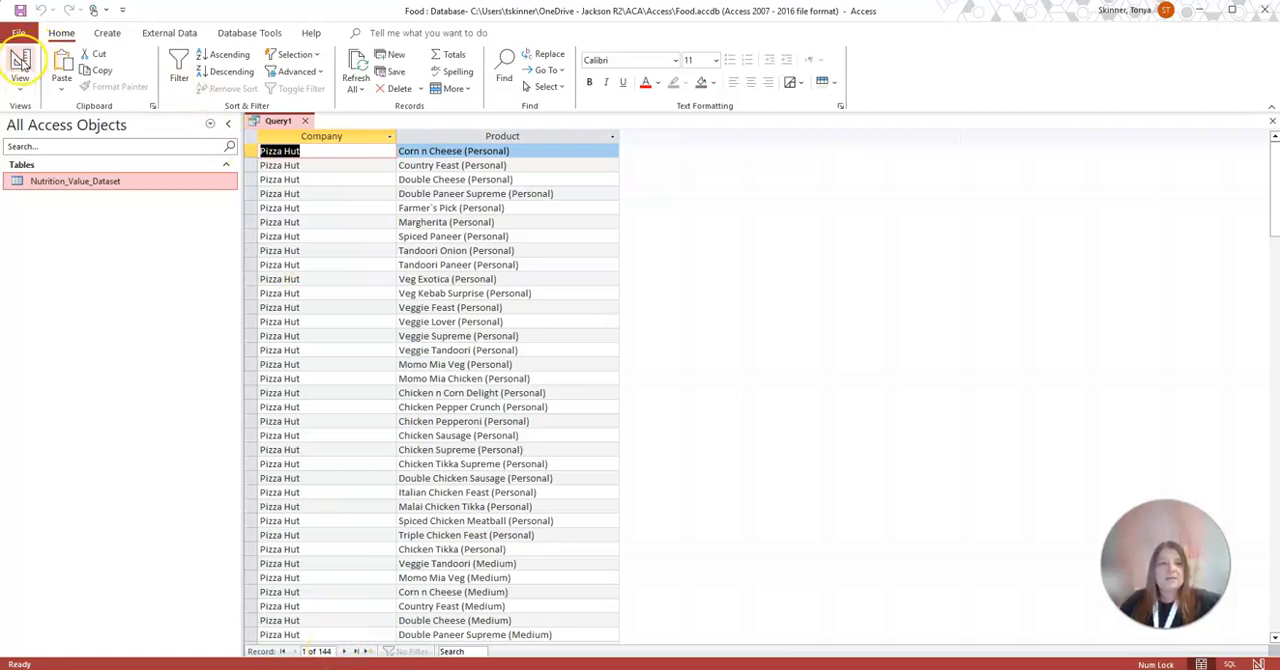
pyautogui.click(21, 62)
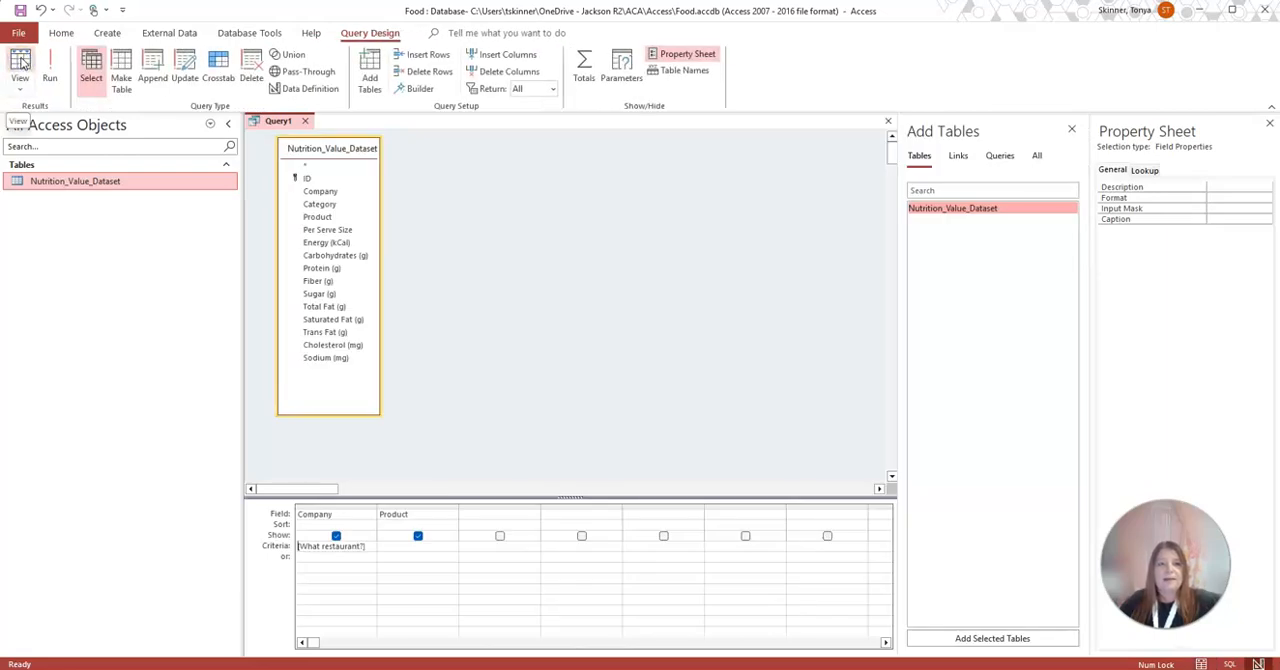
# Save the query as Nutrition Parameter Query and close it
pyautogui.rightClick(277, 122)
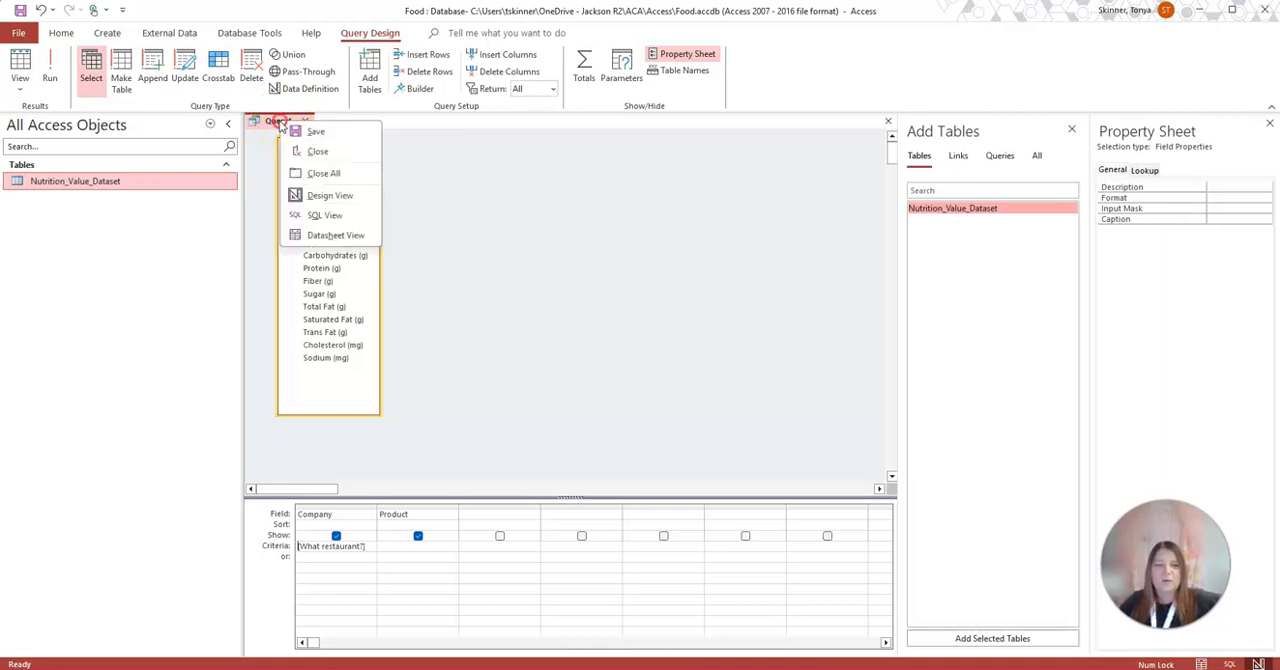
pyautogui.click(312, 129)
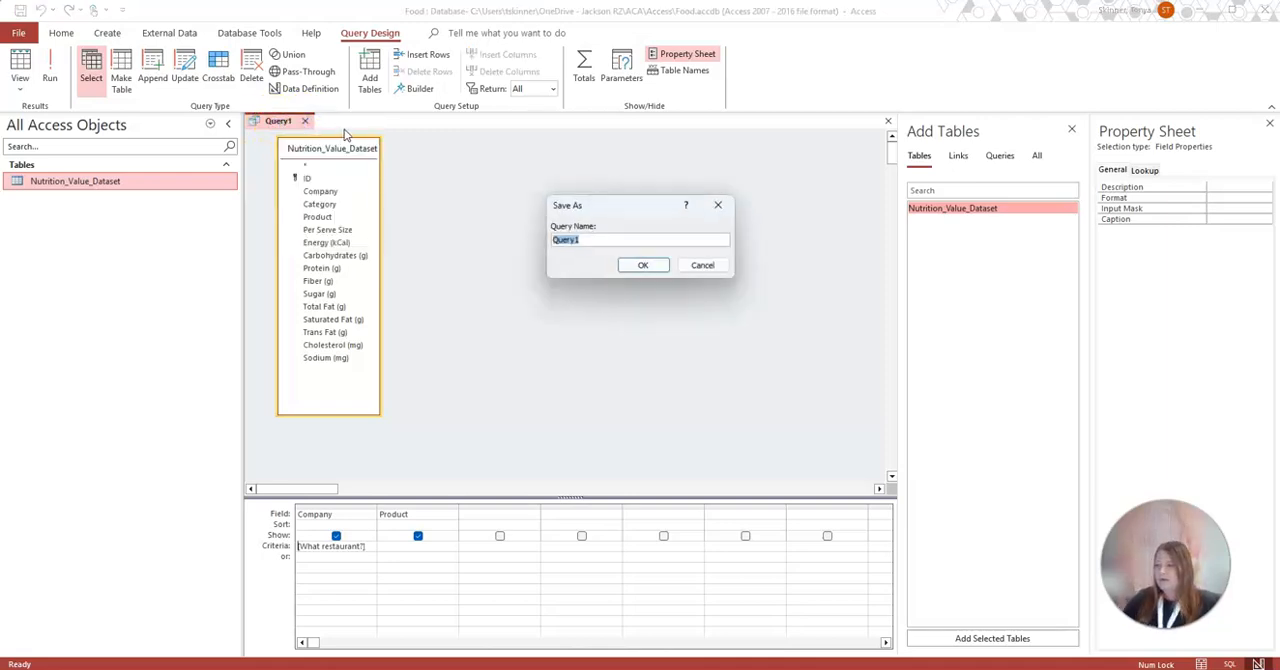
pyautogui.write('Nutrition Parameter')
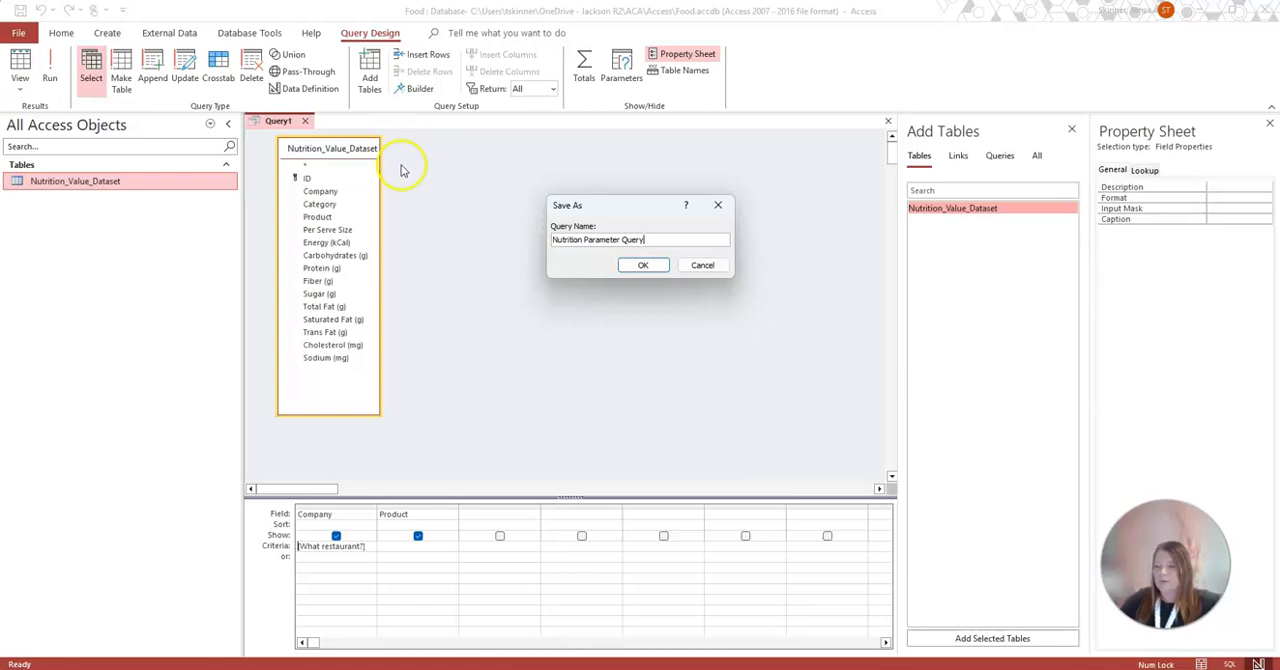
pyautogui.click(643, 265)
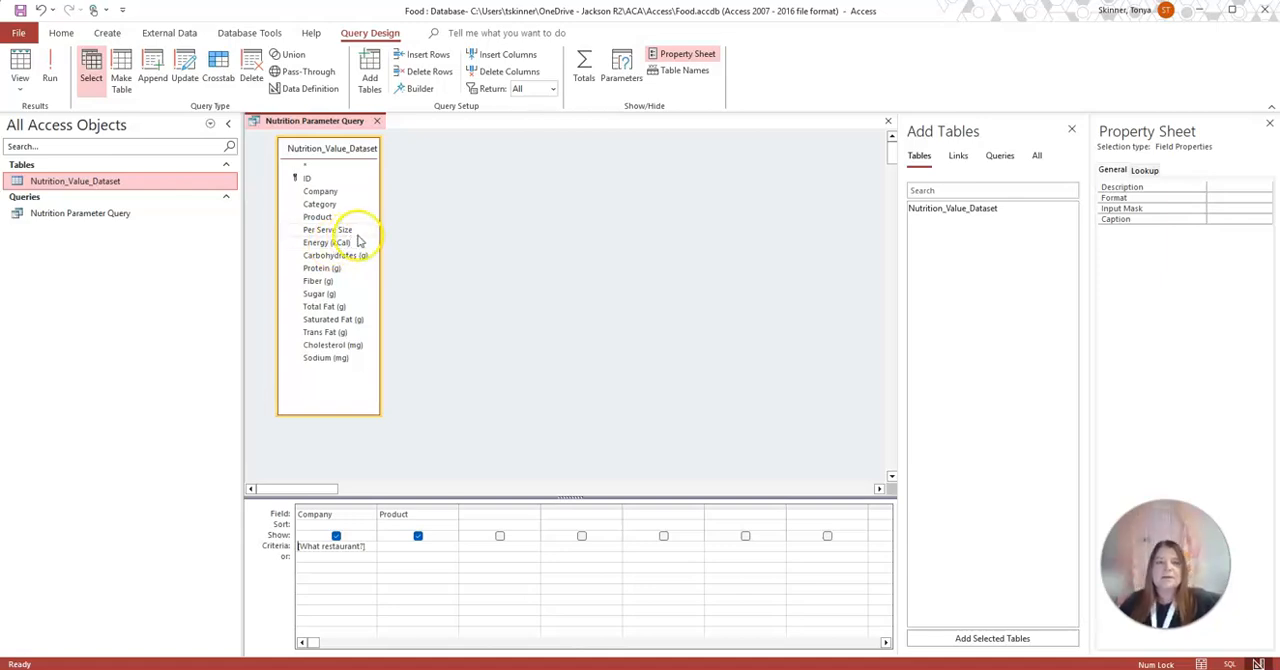
pyautogui.click(377, 120)
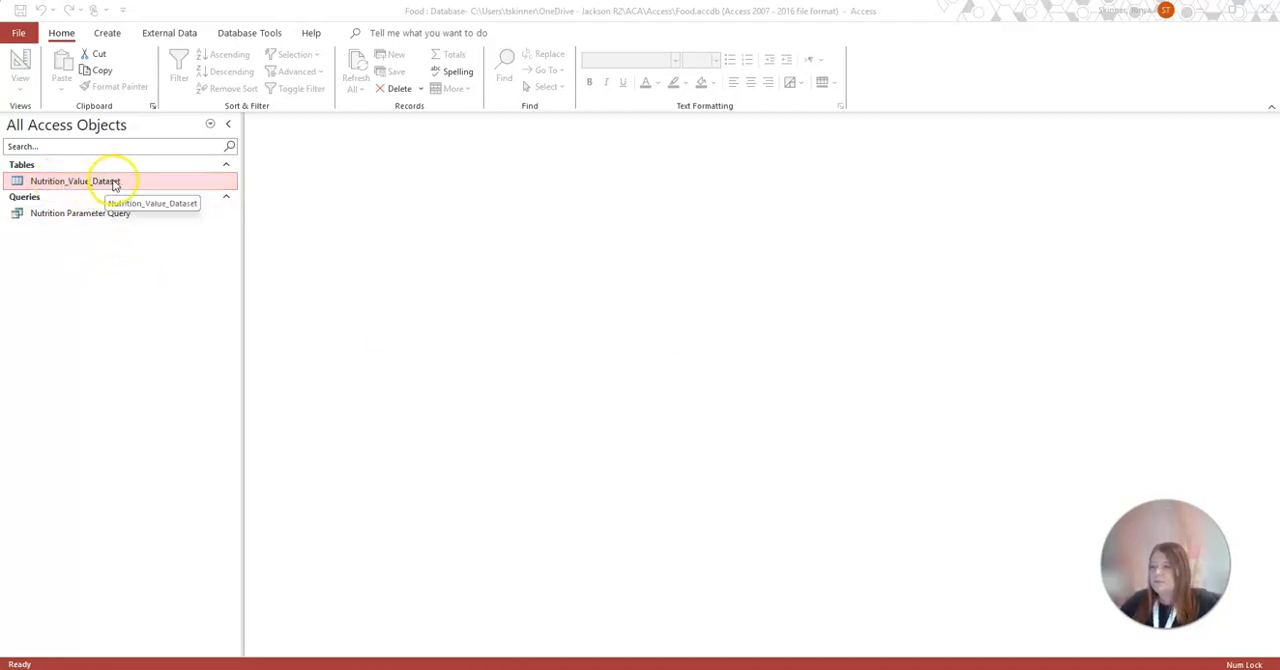
# Start the Report Wizard on the Nutrition_Value_Dataset table and include the Company, Product and Energy (kCal) fields
pyautogui.click(107, 33)
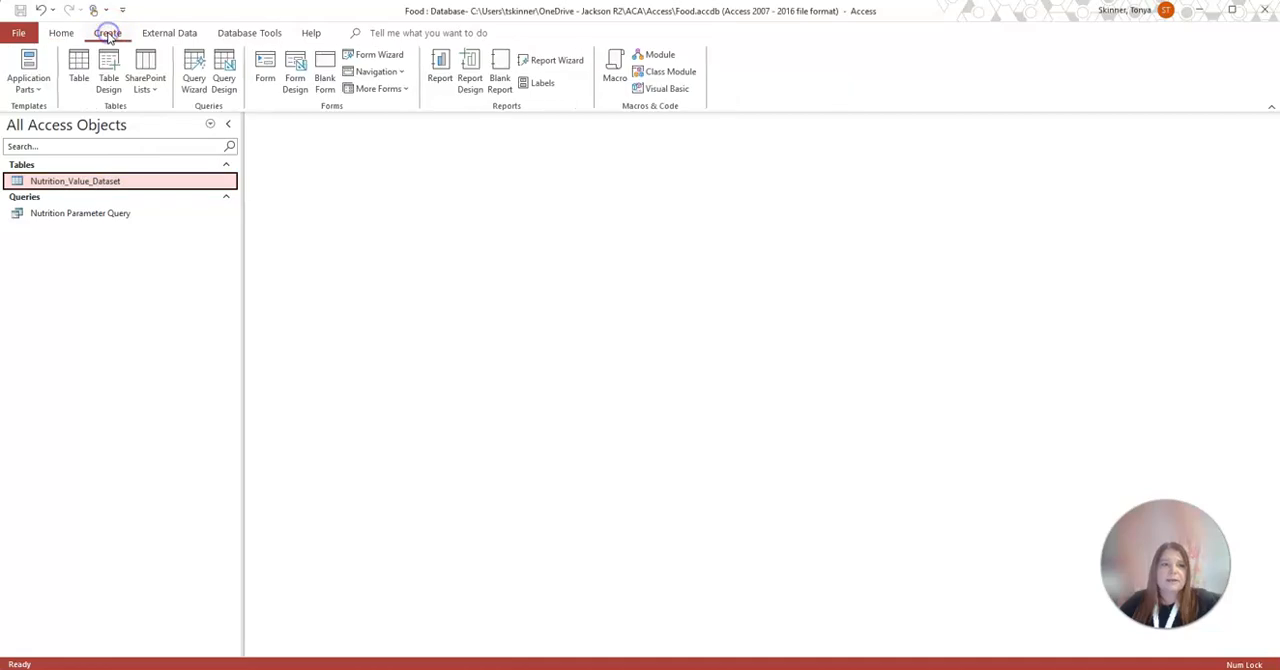
pyautogui.click(554, 64)
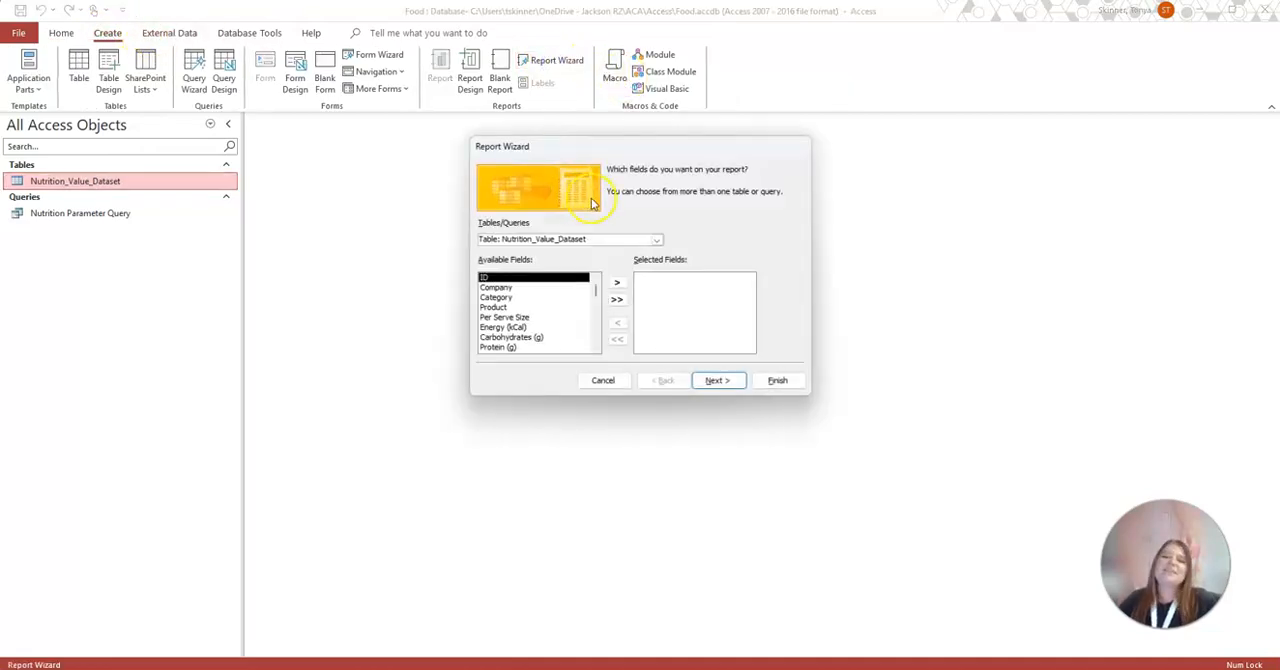
pyautogui.click(656, 240)
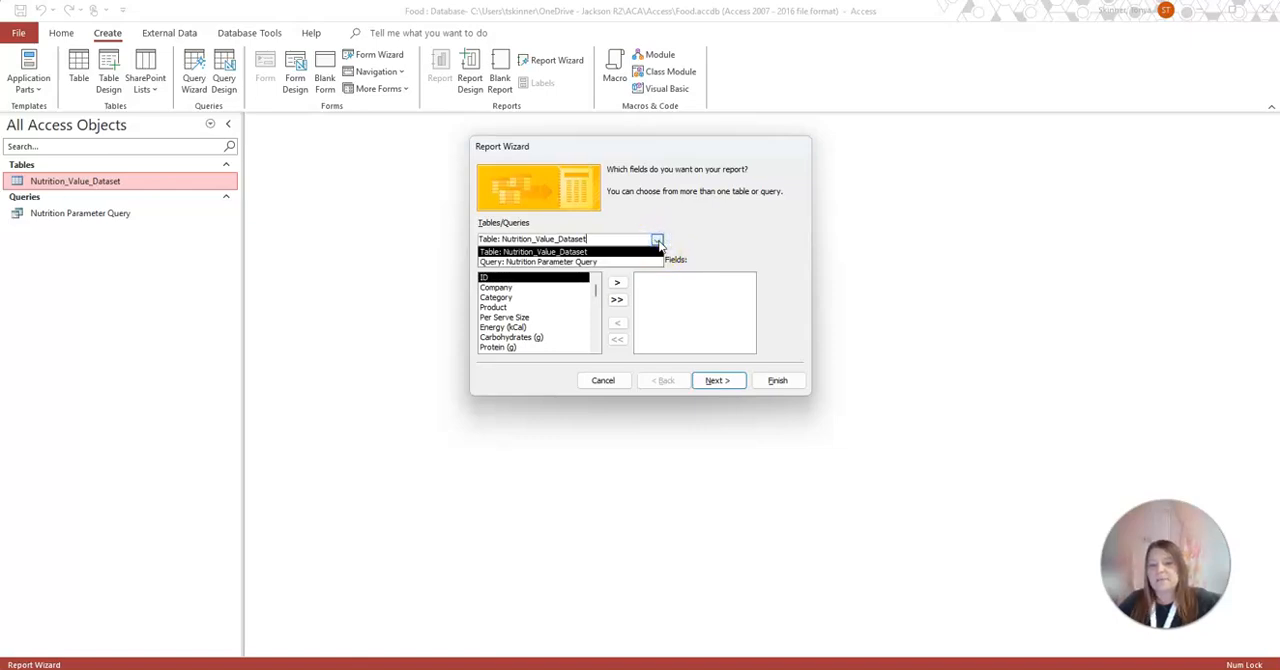
pyautogui.click(510, 251)
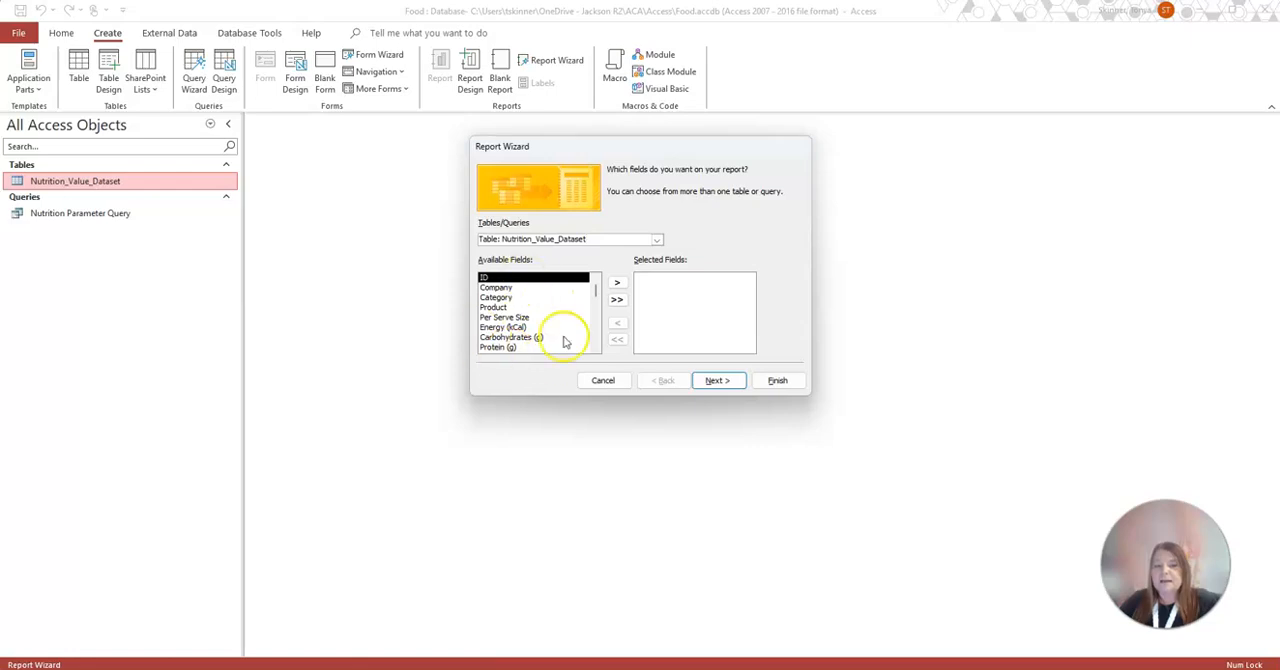
pyautogui.doubleClick(495, 287)
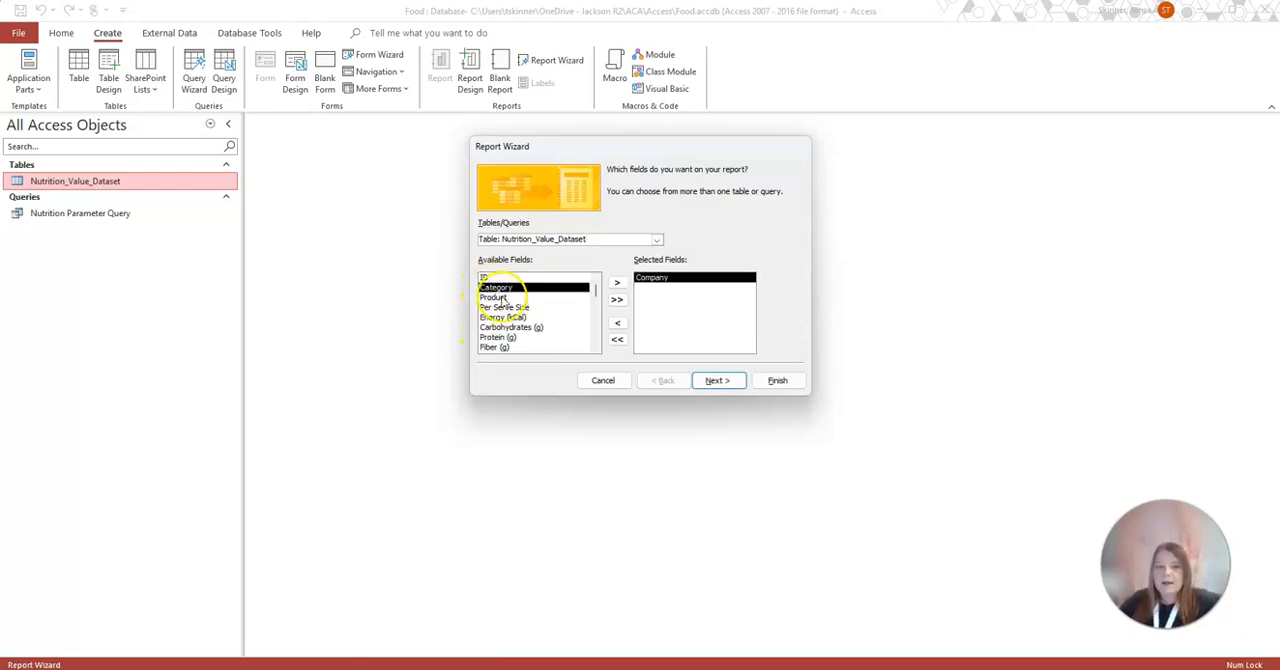
pyautogui.doubleClick(496, 297)
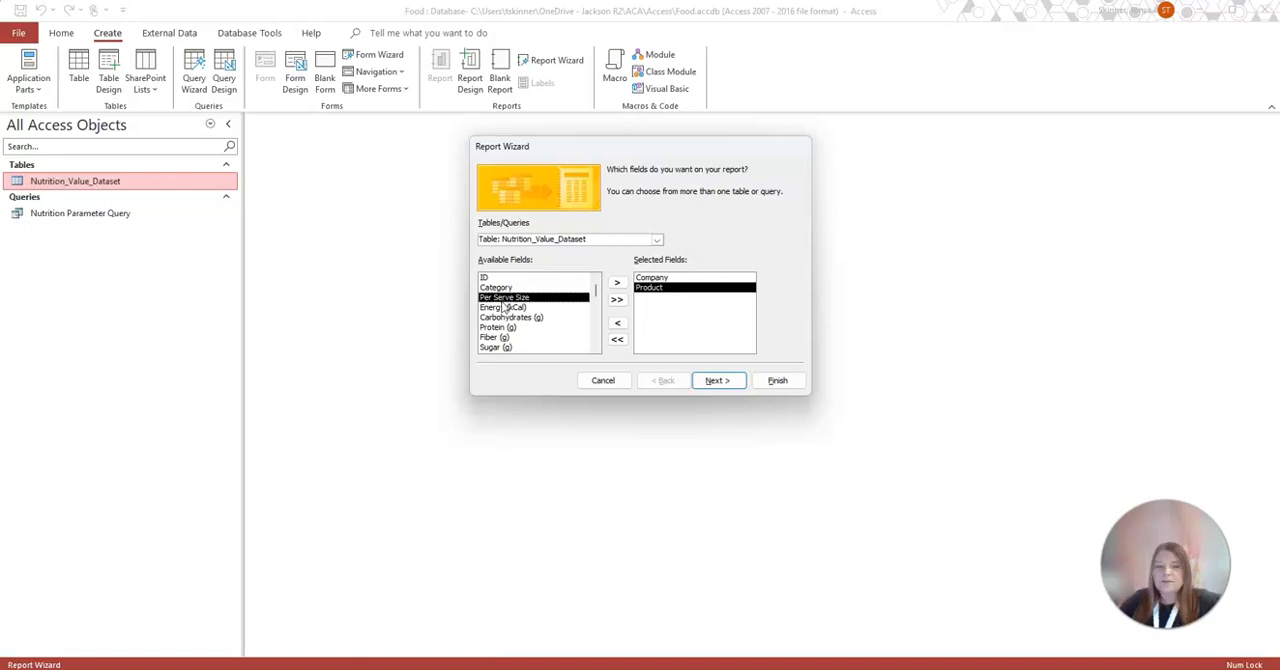
pyautogui.doubleClick(503, 307)
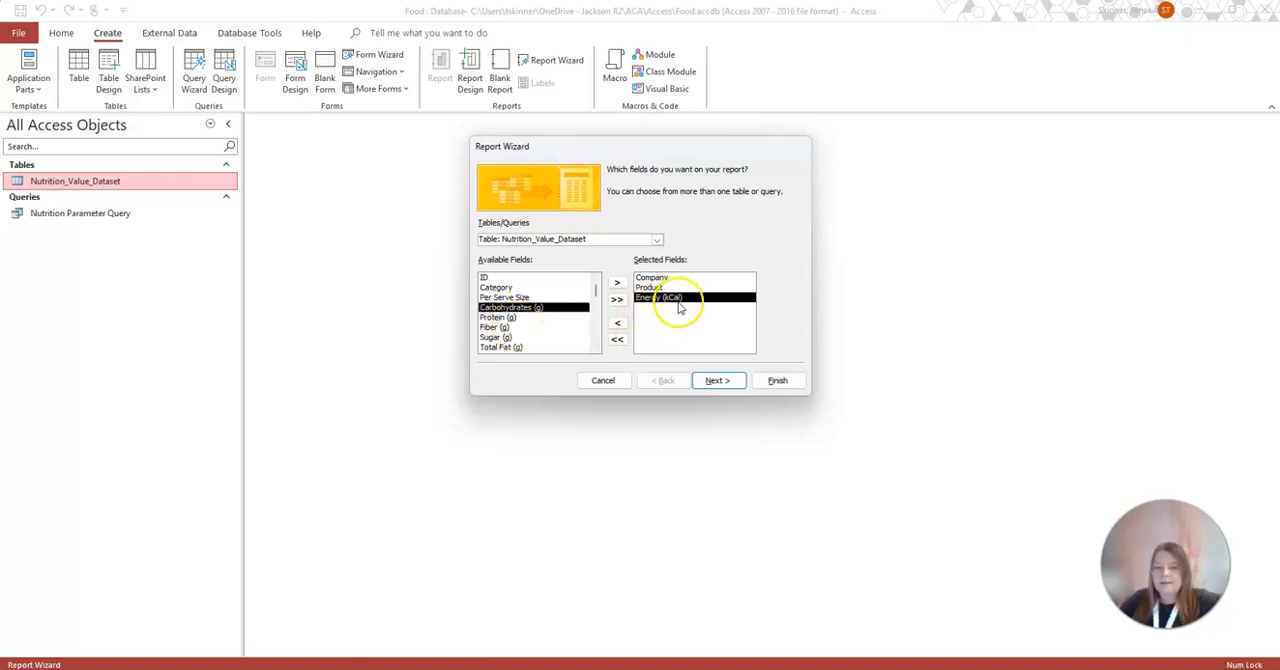
pyautogui.click(716, 380)
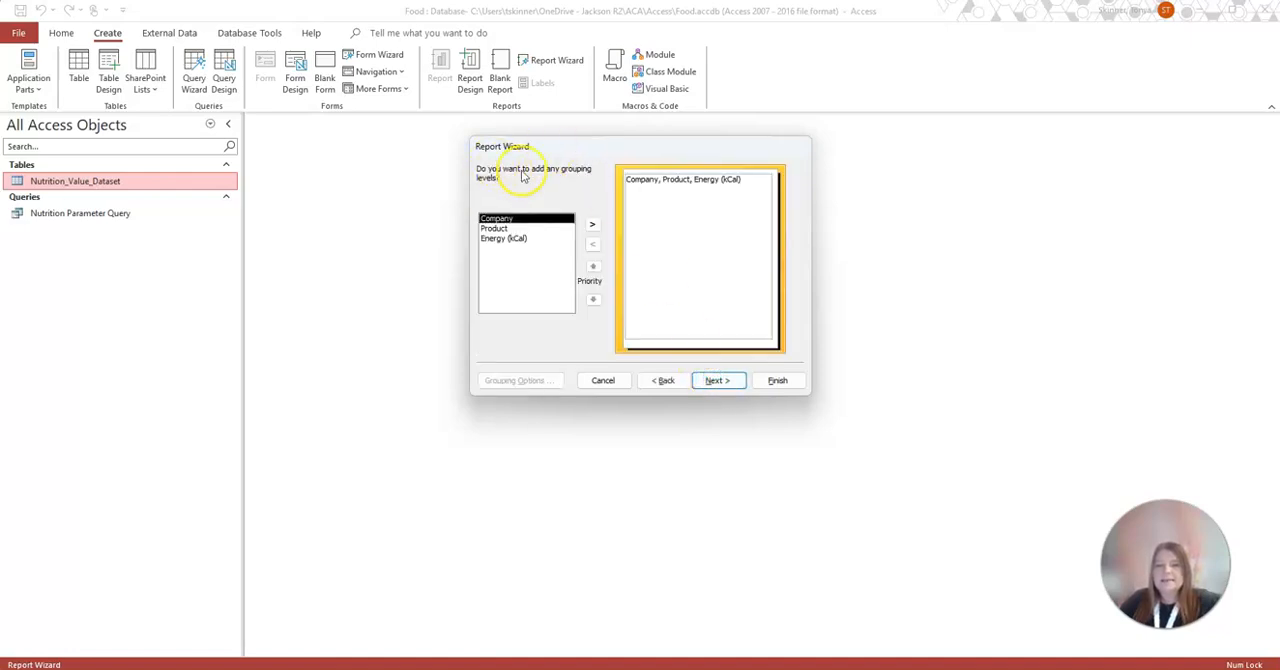
# Group the report by Company and sort its detail records by Product in ascending order
pyautogui.click(593, 226)
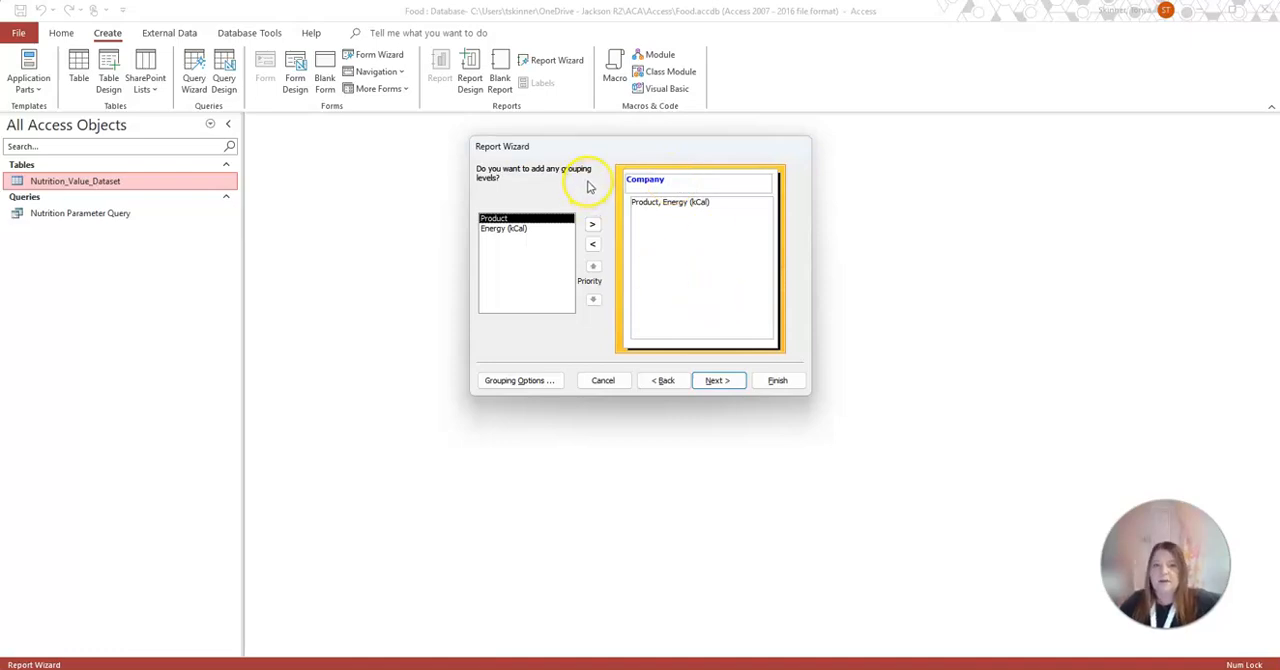
pyautogui.click(717, 381)
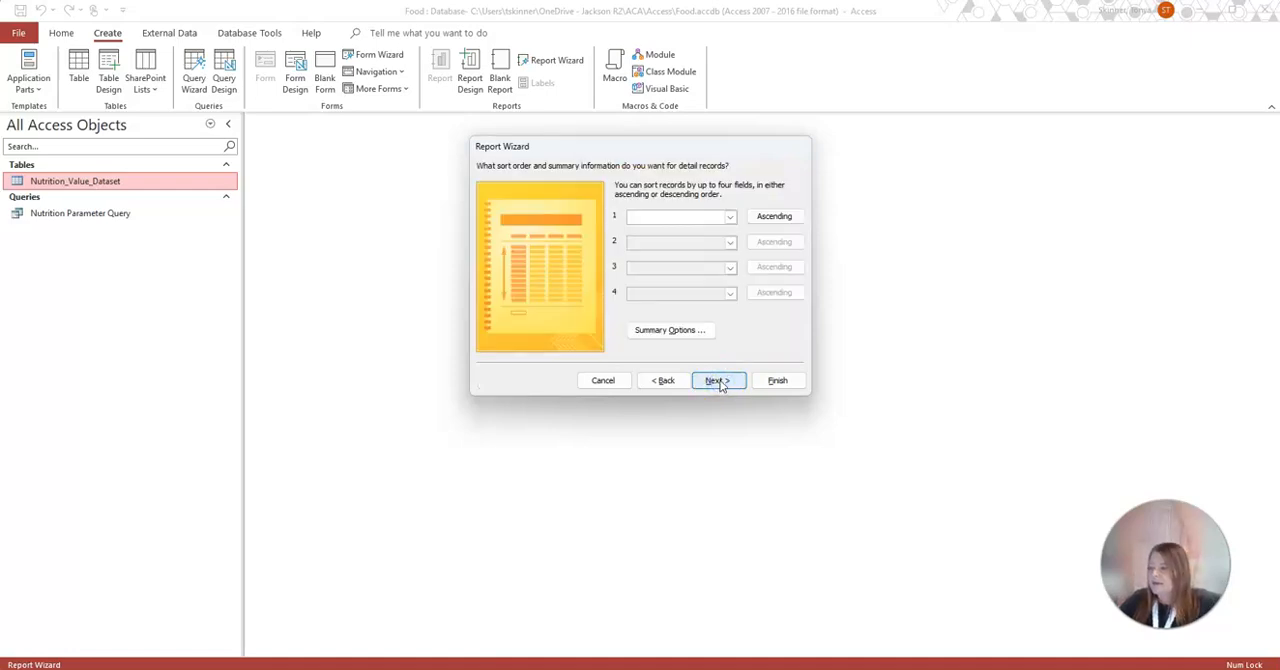
pyautogui.click(730, 216)
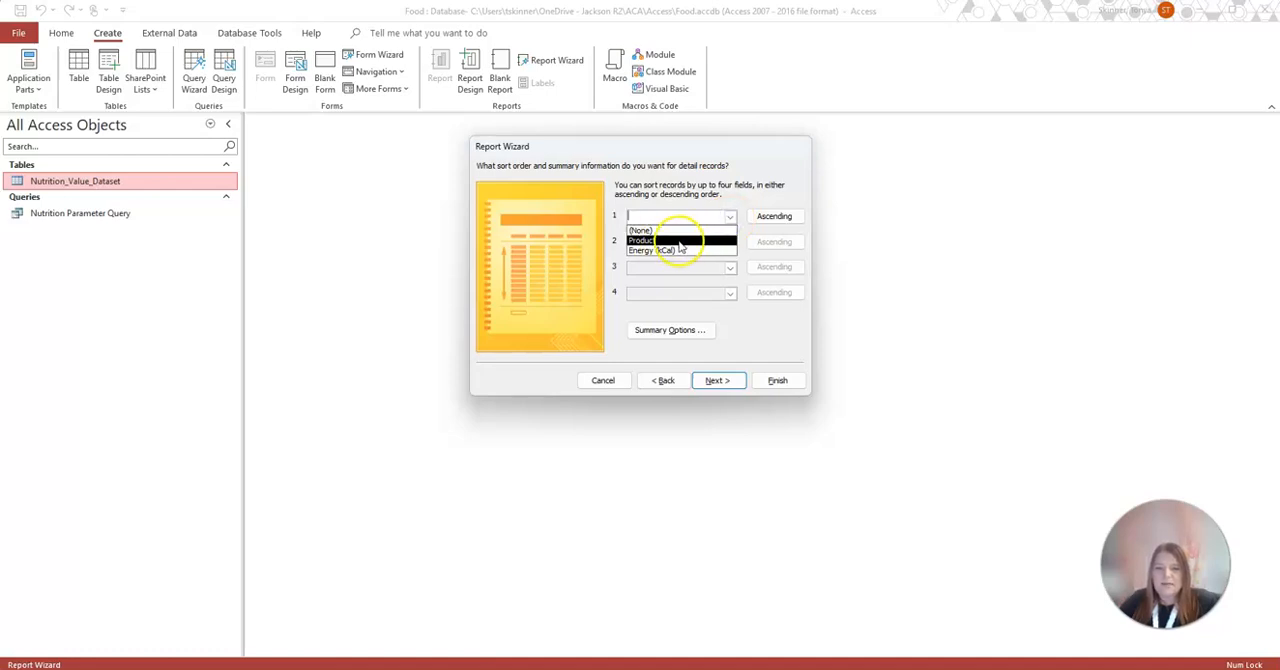
pyautogui.click(653, 241)
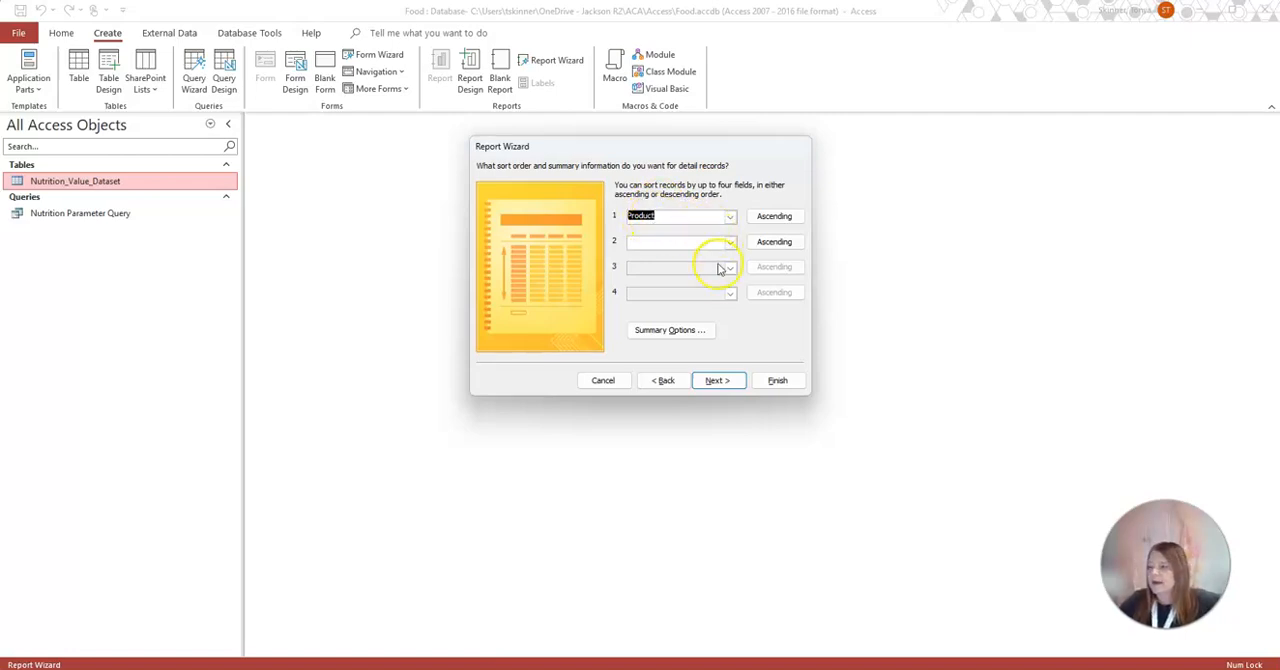
pyautogui.click(722, 382)
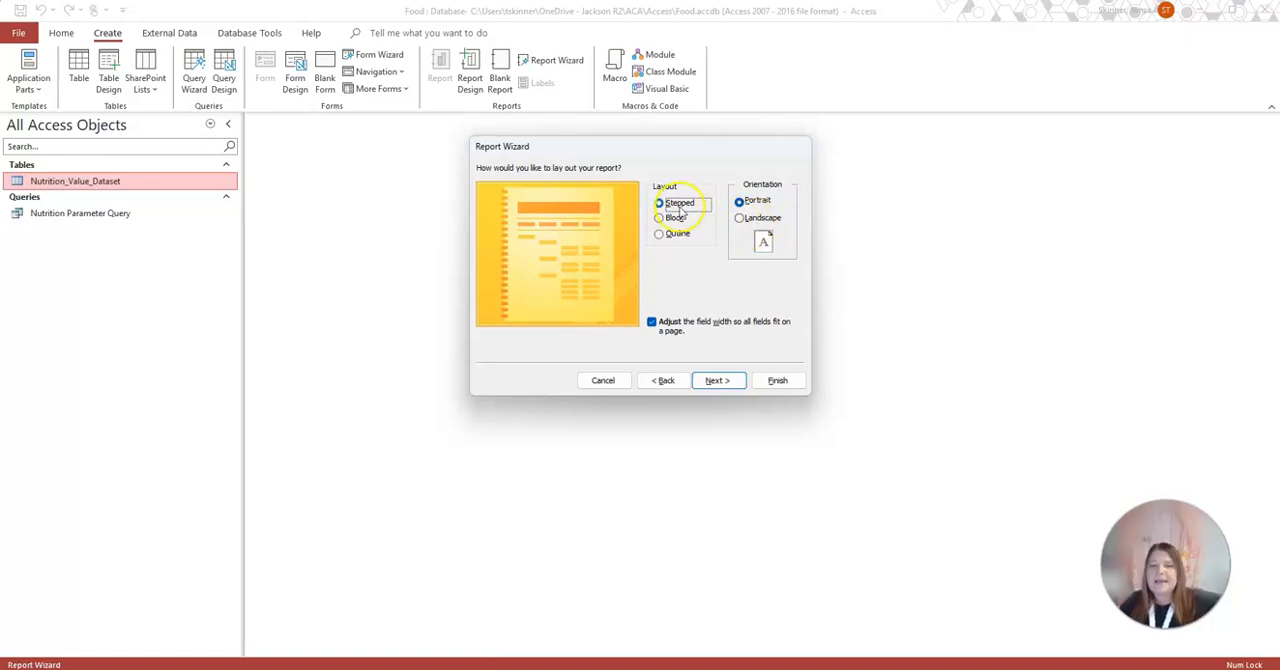
# Accept the Stepped layout in Portrait orientation, title the report Fast Food Report, and finish the wizard with a preview
pyautogui.click(717, 380)
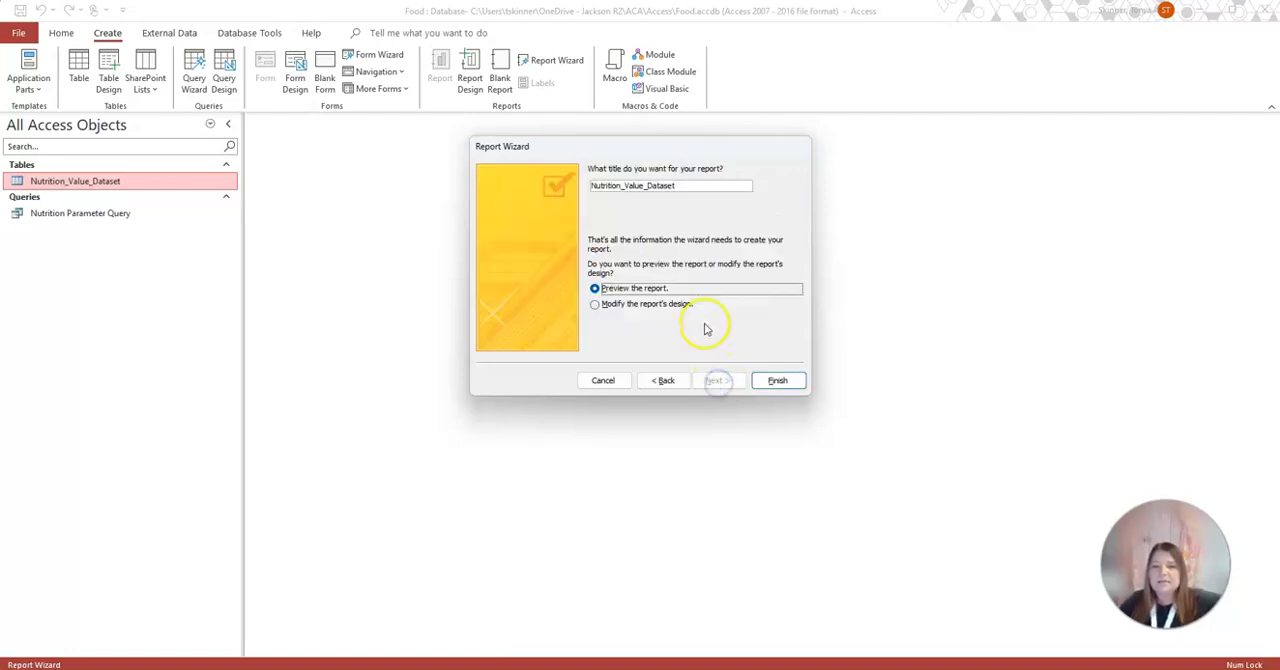
pyautogui.click(698, 186)
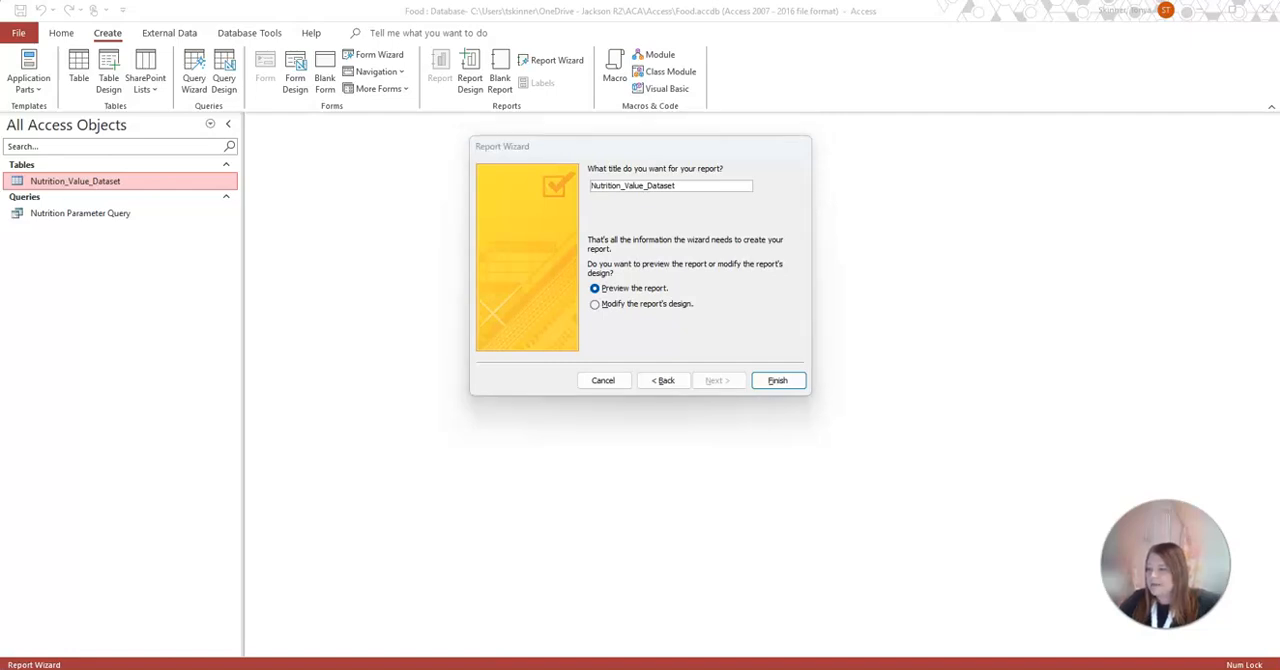
pyautogui.moveTo(692, 184); pyautogui.dragTo(462, 180)
pyautogui.write('Fast Food Report')
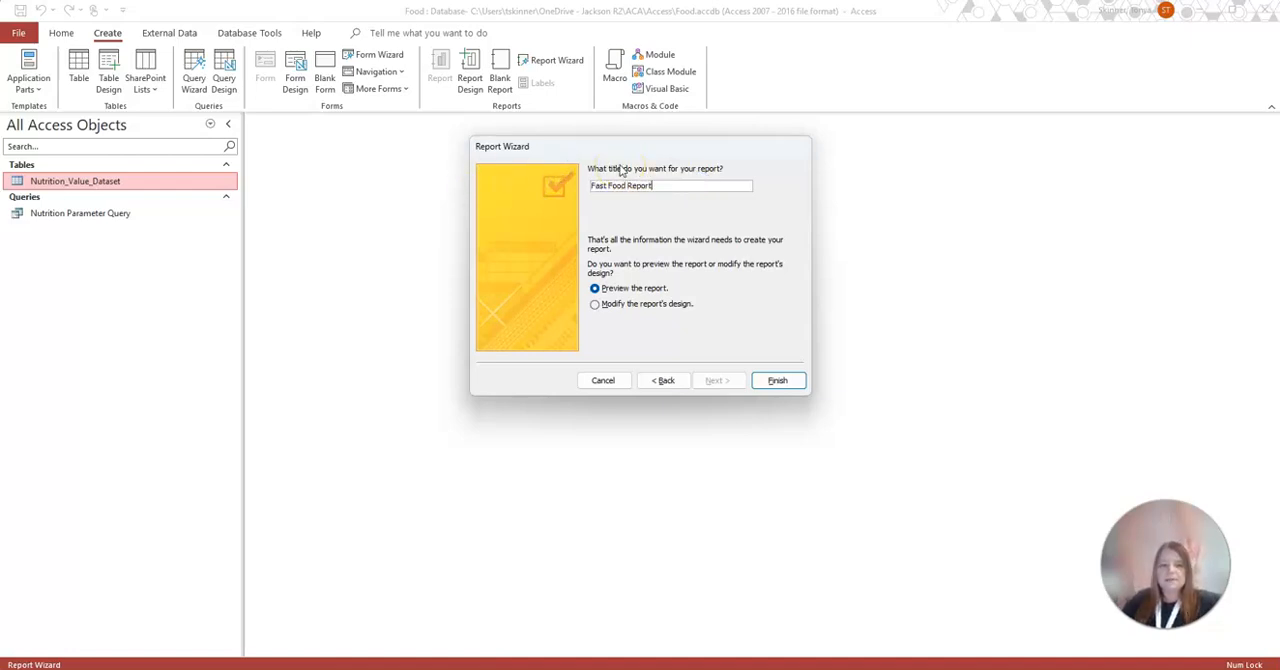
pyautogui.click(778, 381)
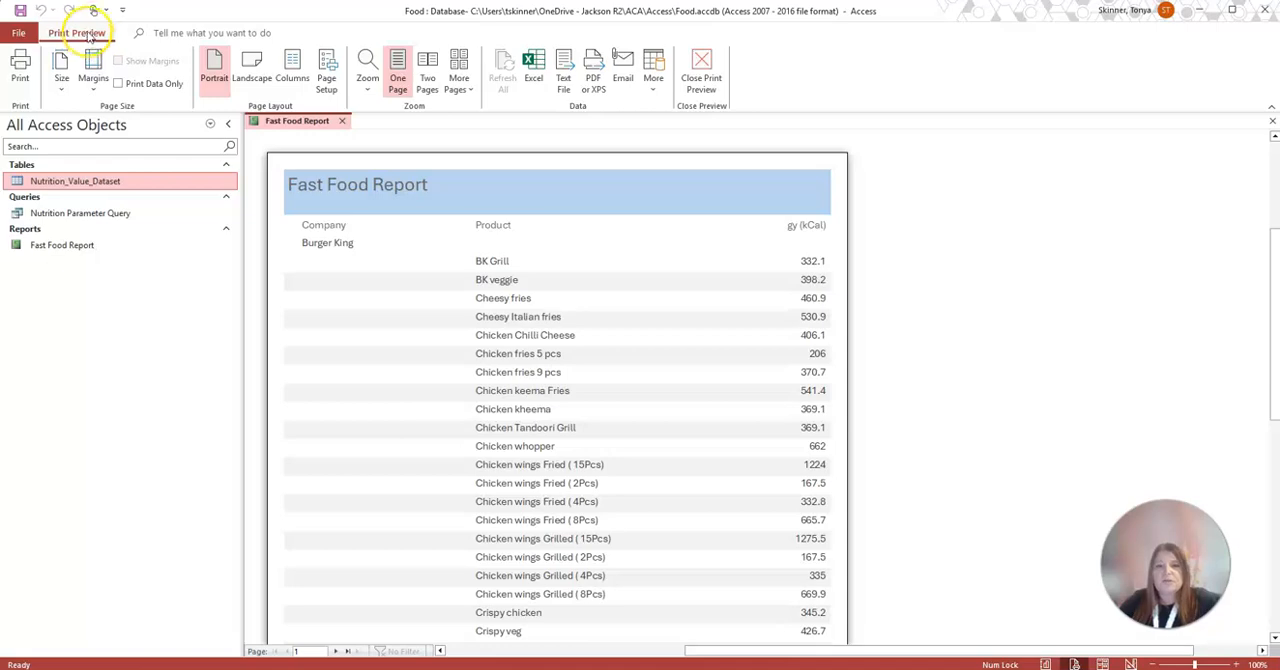
# Close the print preview, switch the report to Layout View, and narrow the Product values column to about 3.22 inches
pyautogui.click(702, 75)
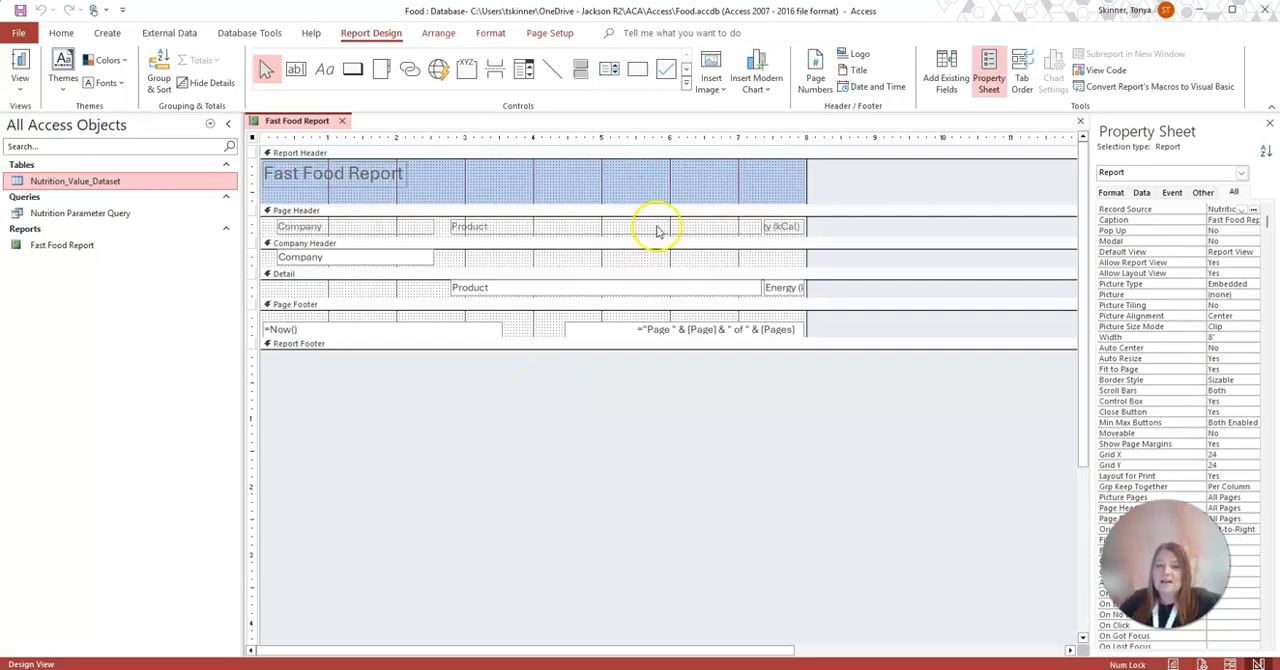
pyautogui.click(624, 228)
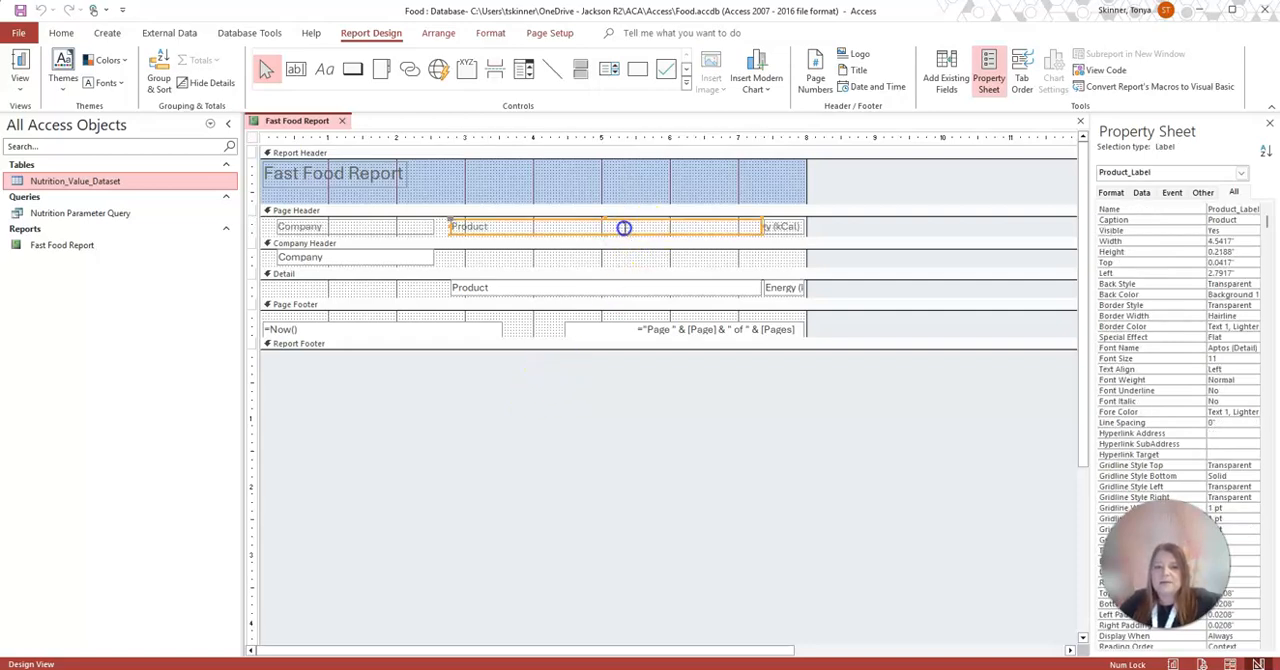
pyautogui.click(780, 227)
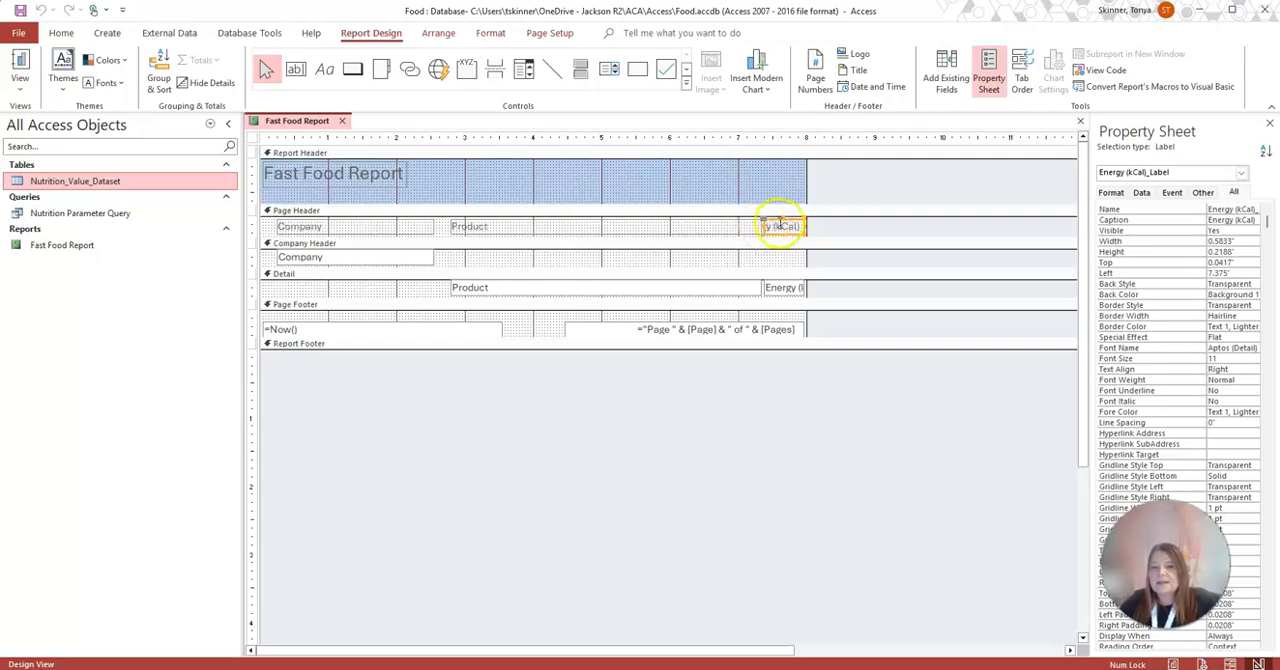
pyautogui.click(732, 227)
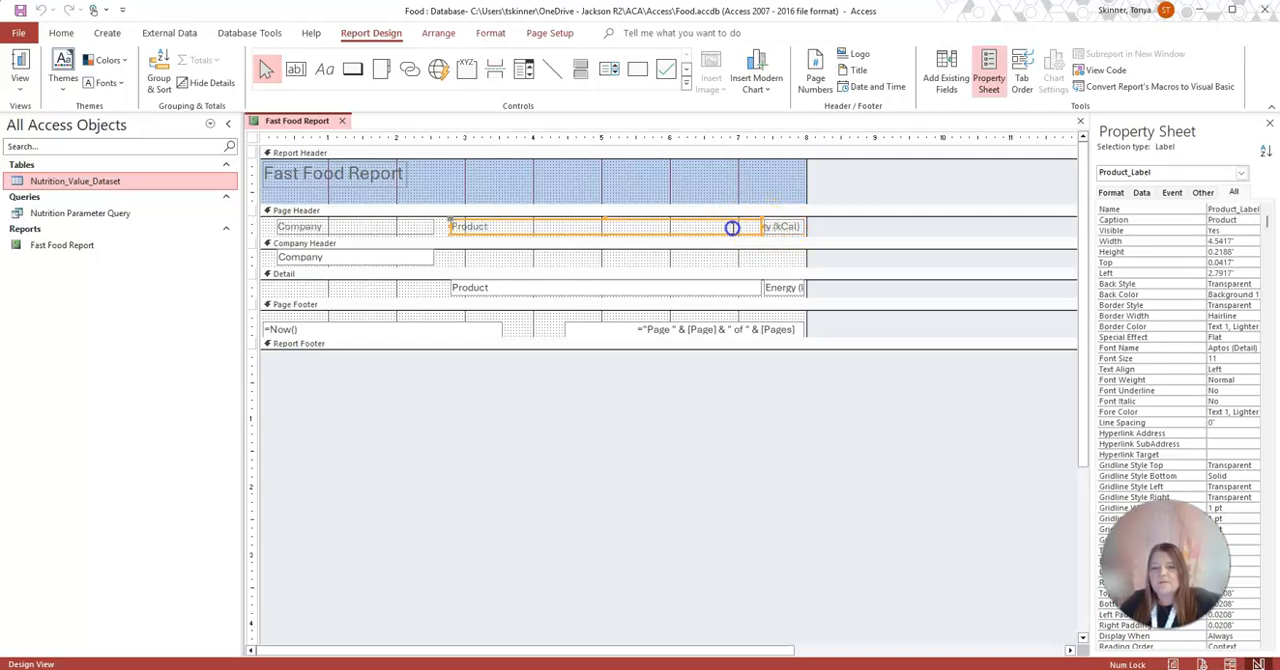
pyautogui.click(24, 88)
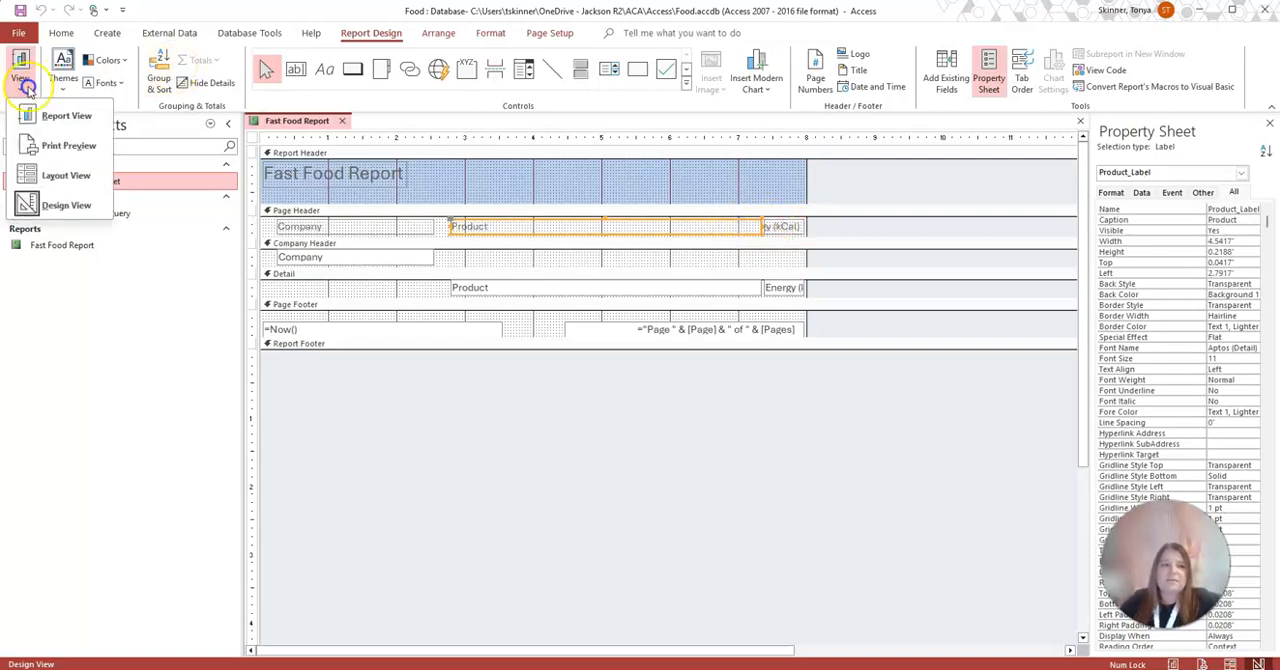
pyautogui.click(65, 180)
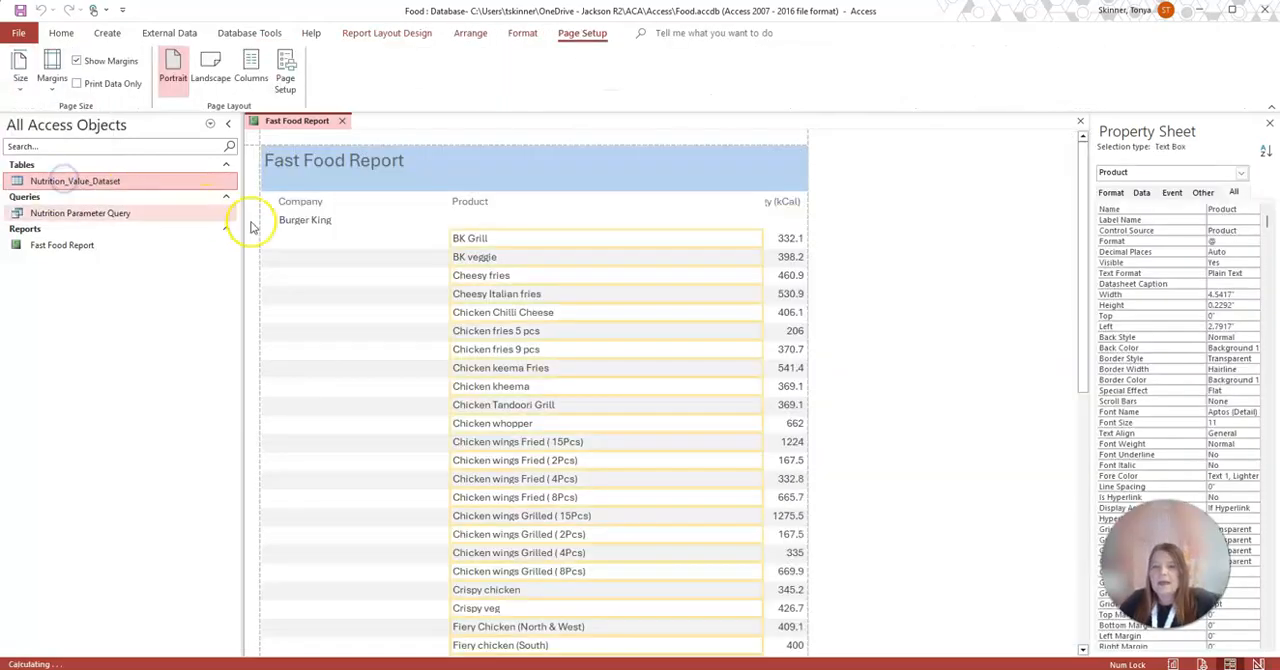
pyautogui.moveTo(761, 233); pyautogui.dragTo(671, 243)
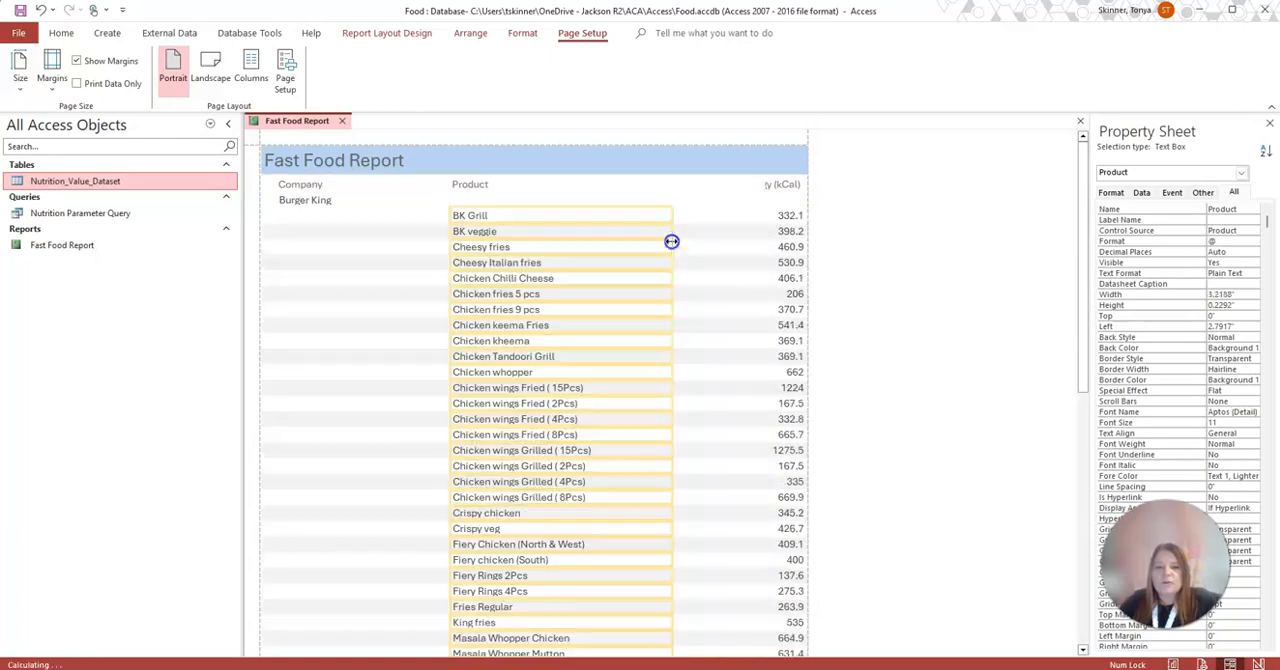
# Shift the Energy (kCal) values toward the Product column and widen their heading to about 1.11 inches to fit its full text
pyautogui.click(790, 215)
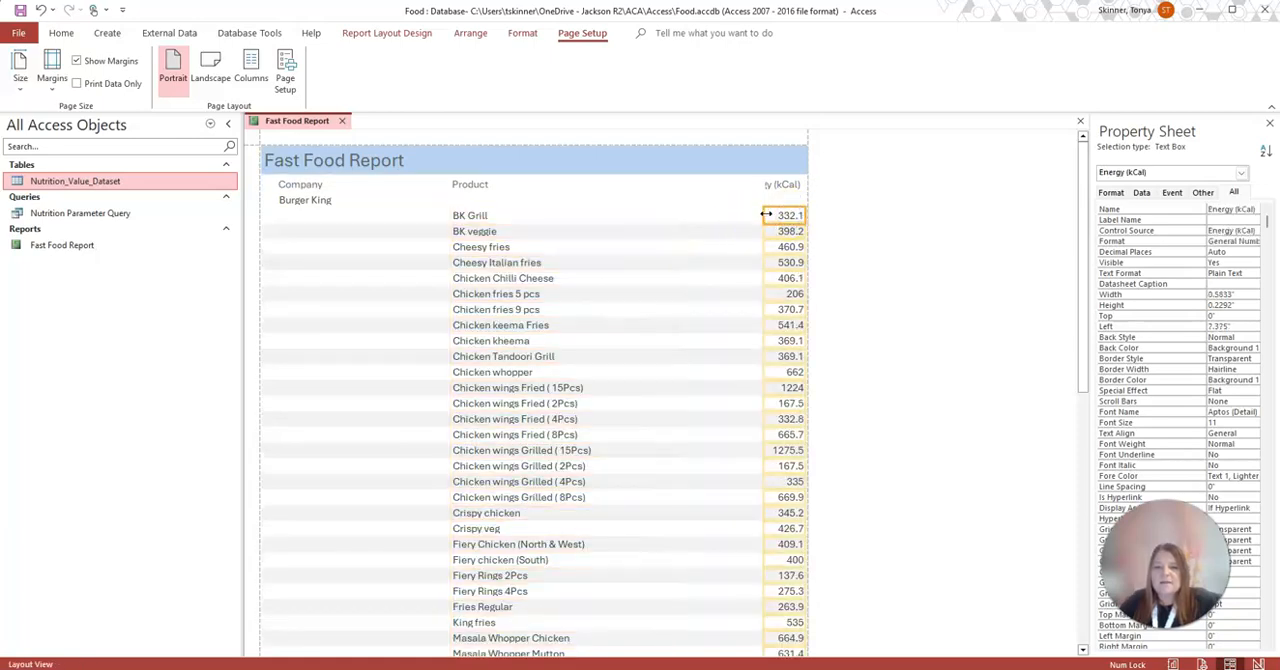
pyautogui.press('Left')
pyautogui.press('Left')
pyautogui.press('Left')
pyautogui.press('Left')
pyautogui.press('Left')
pyautogui.press('Left')
pyautogui.press('Left')
pyautogui.press('Left')
pyautogui.press('Left')
pyautogui.press('Left')
pyautogui.press('Left')
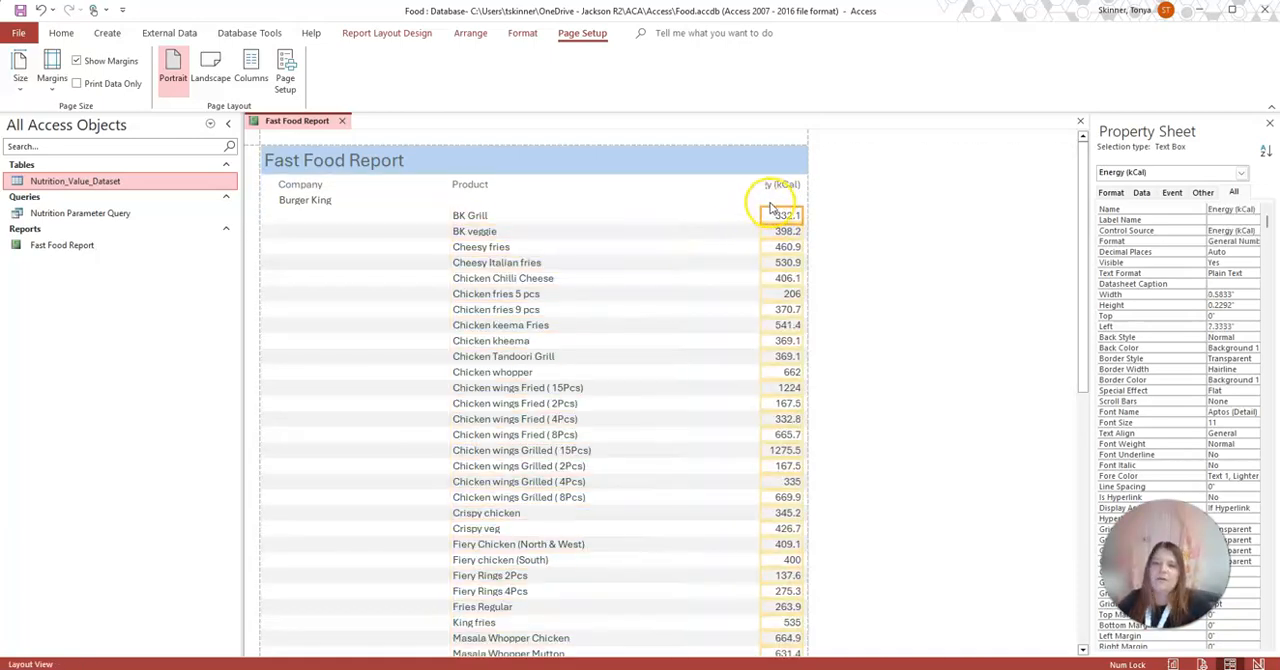
pyautogui.click(770, 186)
pyautogui.moveTo(740, 185); pyautogui.dragTo(779, 187)
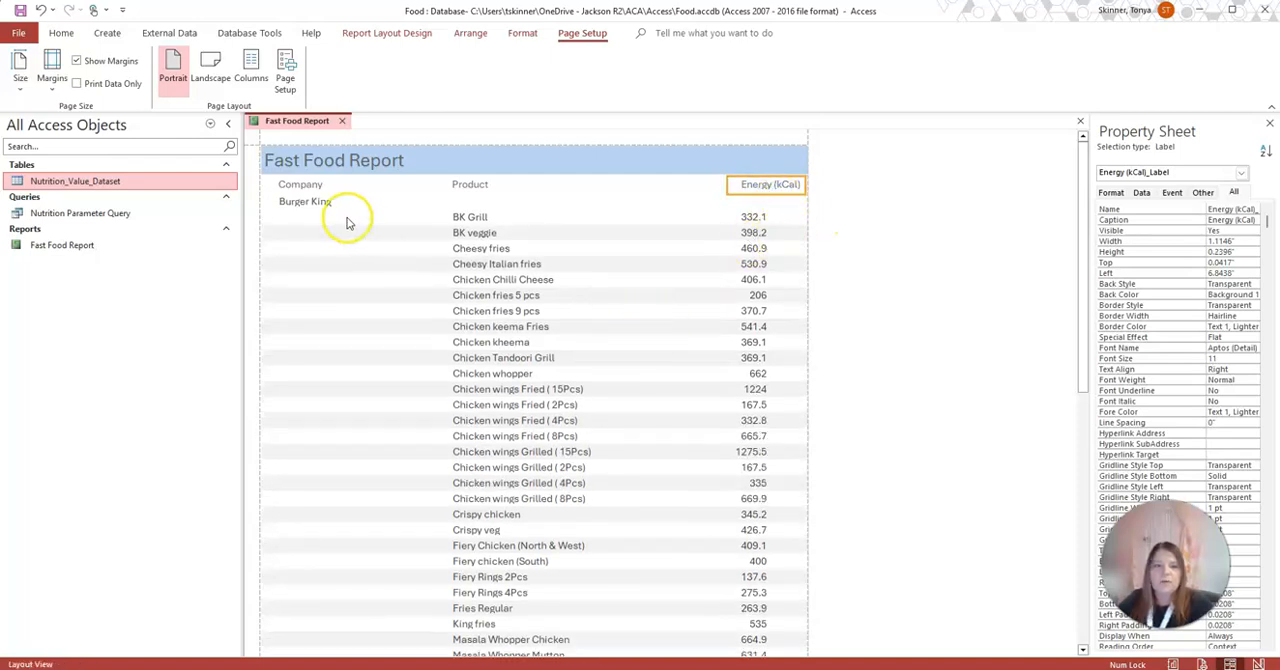
# Reduce the Company group text box height to about 0.21 inches and review the company groups in the report
pyautogui.click(311, 203)
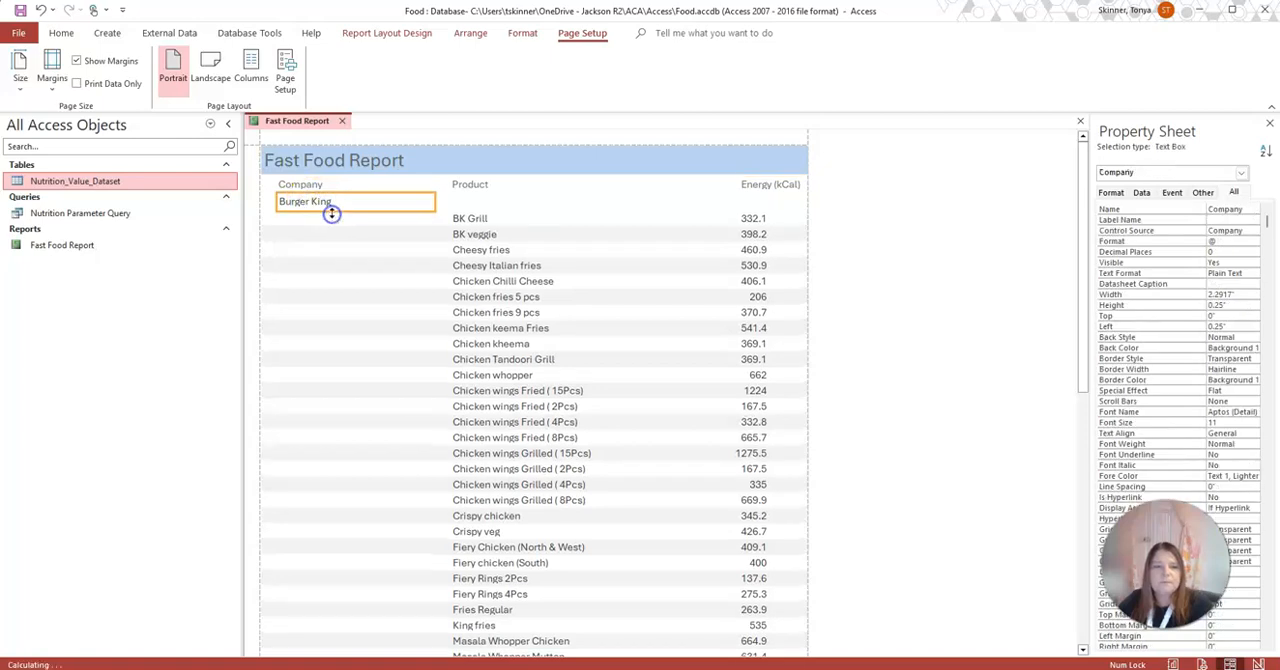
pyautogui.moveTo(357, 211); pyautogui.dragTo(357, 206)
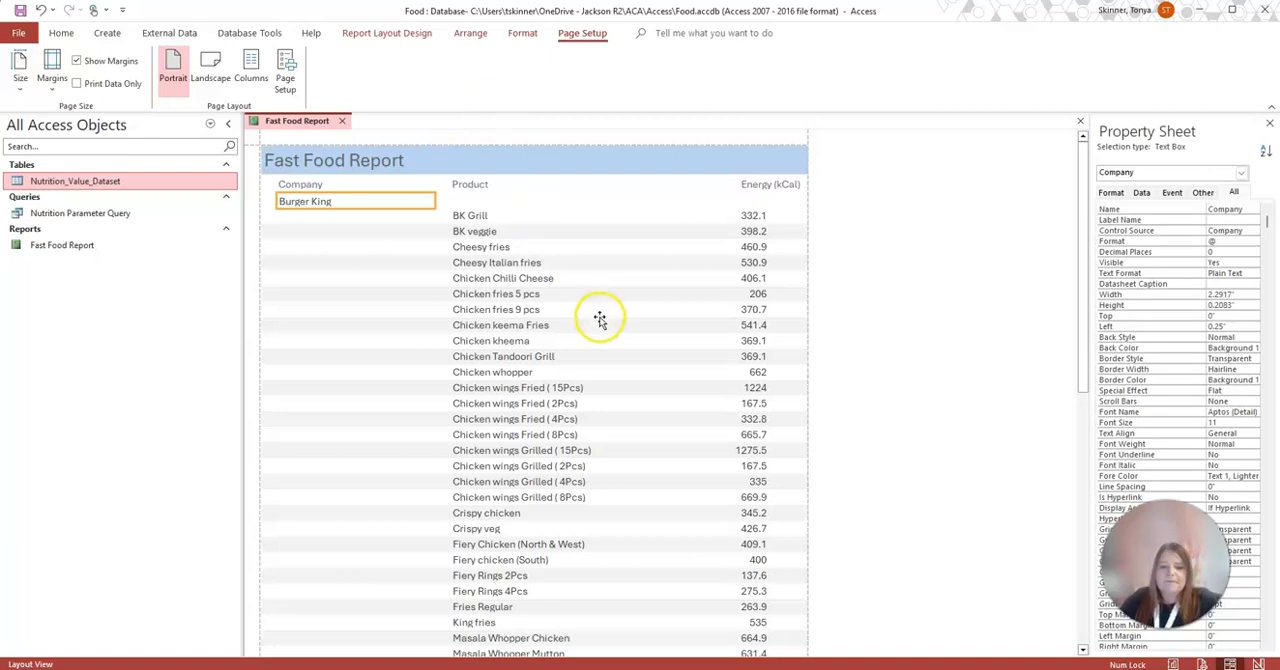
pyautogui.scroll(-3, 597, 317)
pyautogui.scroll(-6, 600, 325)
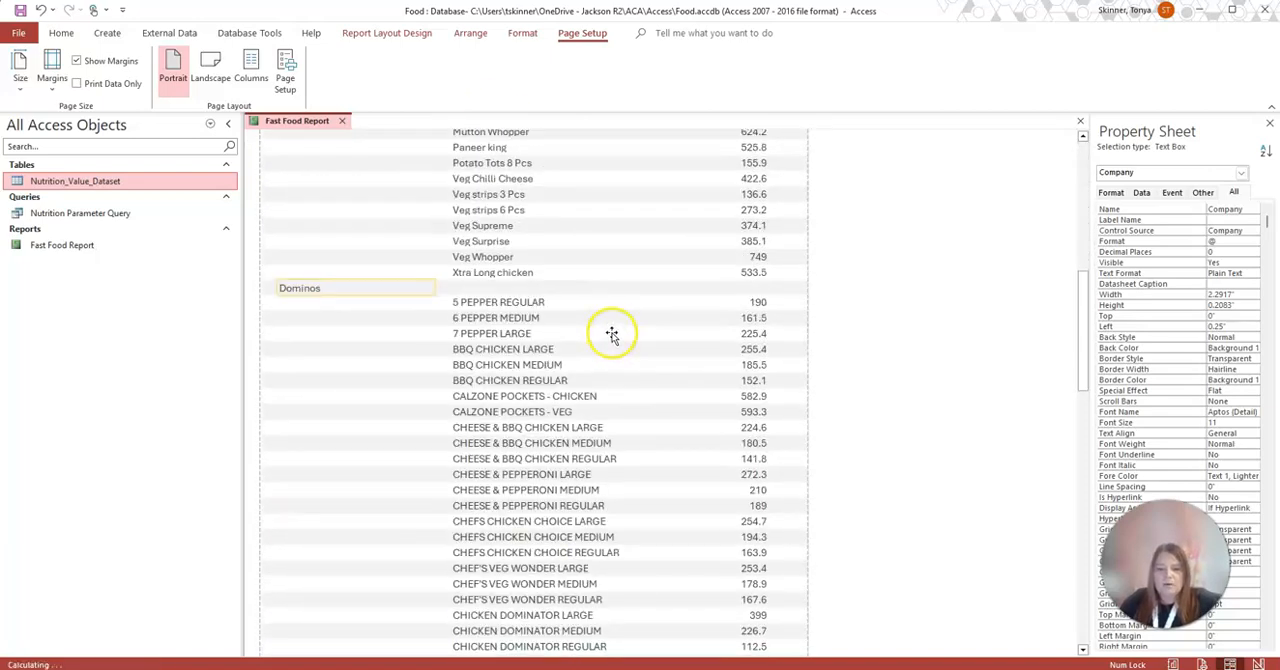
pyautogui.scroll(6, 611, 325)
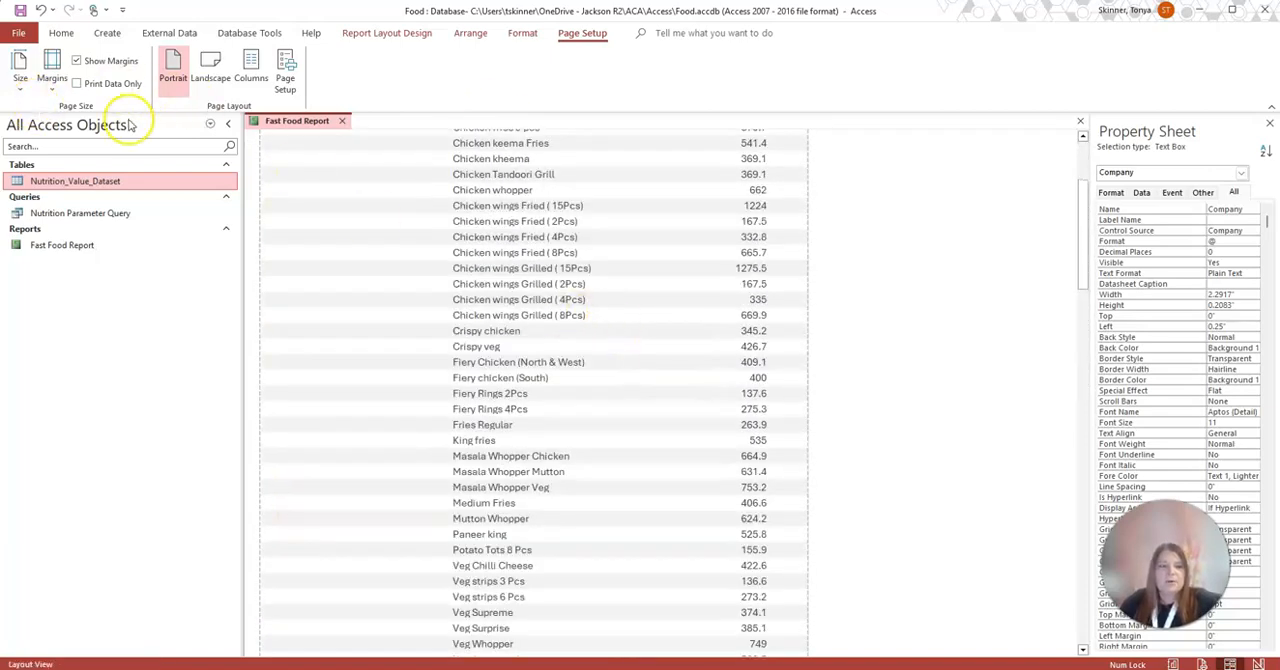
pyautogui.scroll(3, 760, 251)
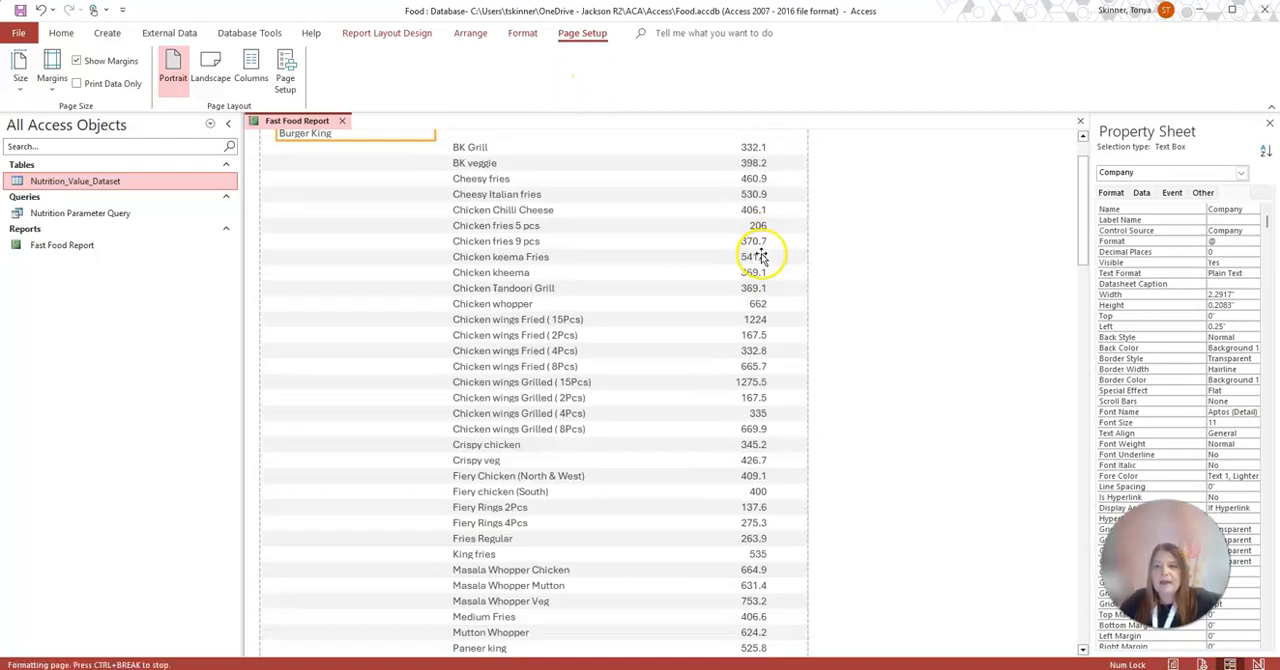
pyautogui.moveTo(1080, 206); pyautogui.dragTo(1102, 238)
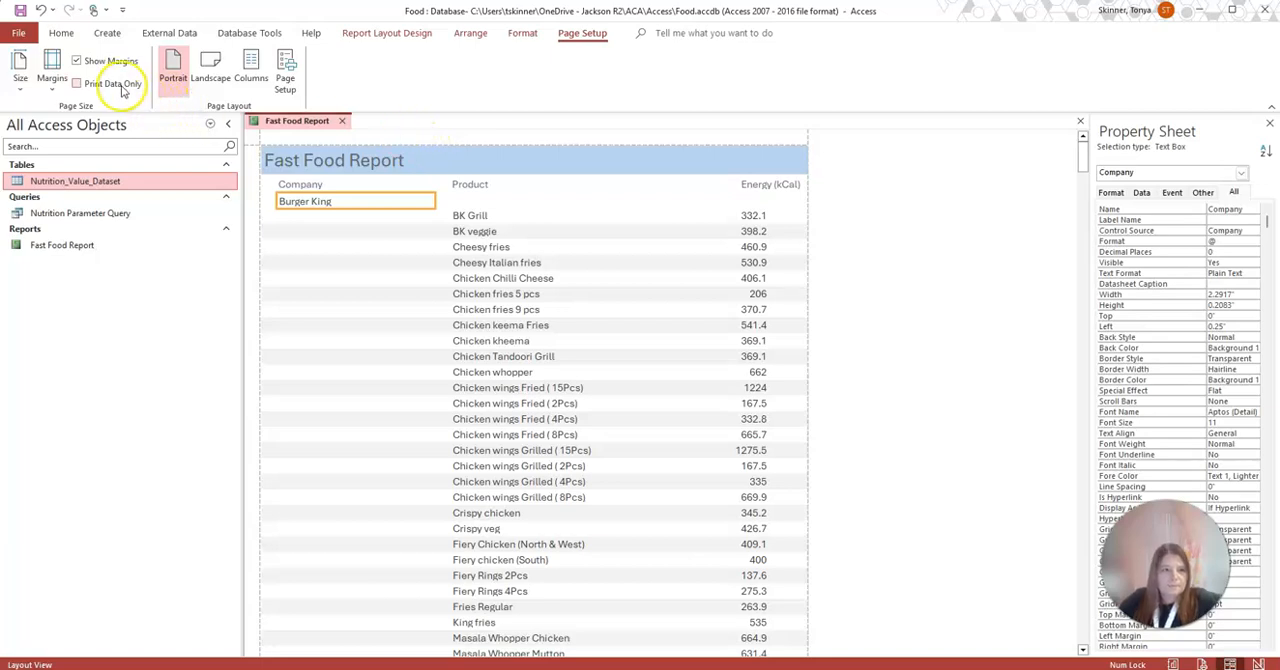
# Switch the Fast Food Report to Design View and bring up the formatting commands
pyautogui.click(405, 36)
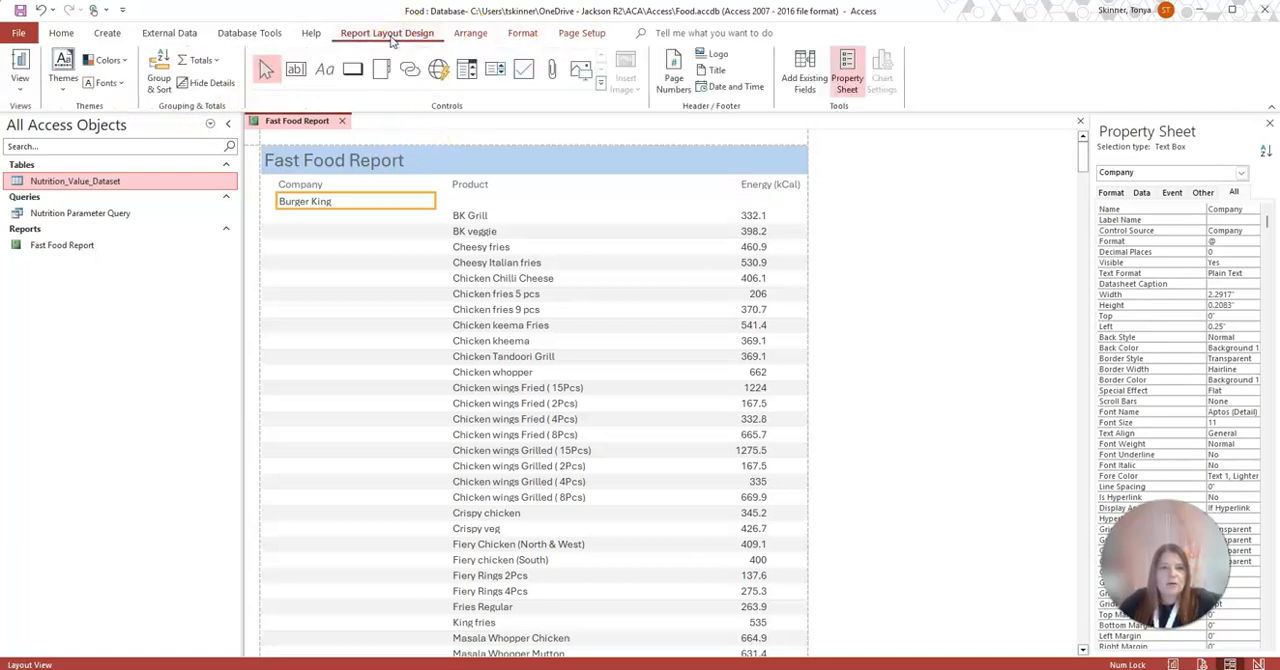
pyautogui.click(20, 86)
pyautogui.click(52, 205)
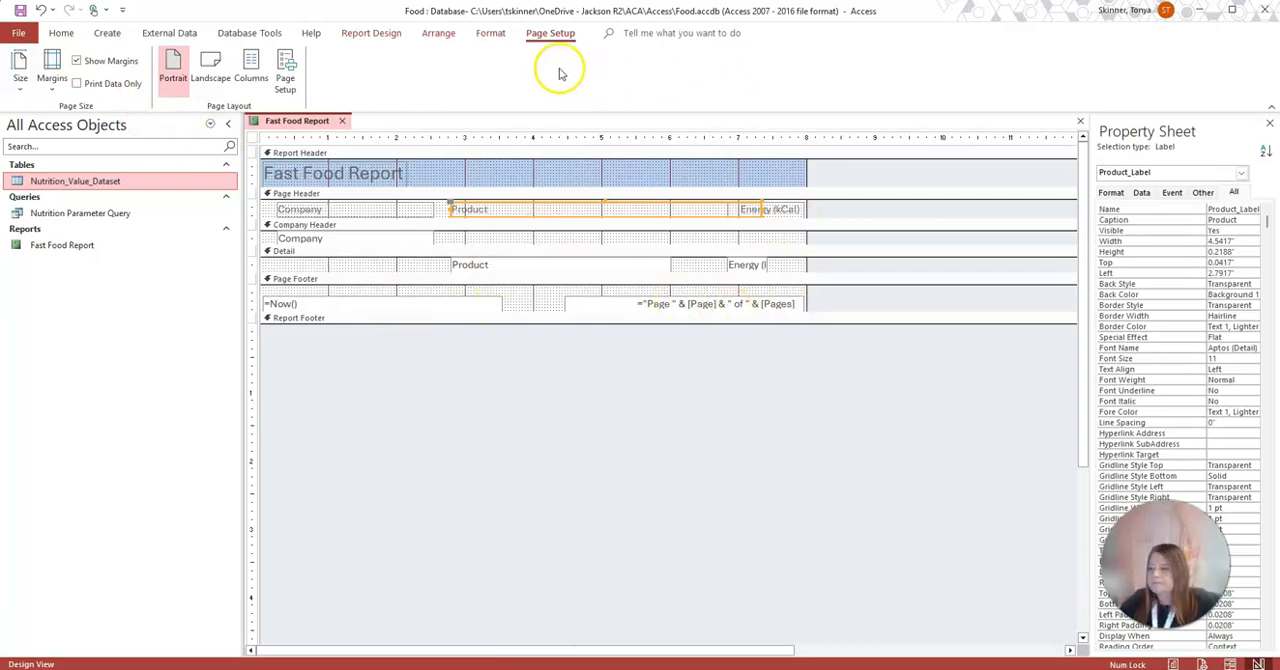
pyautogui.click(482, 36)
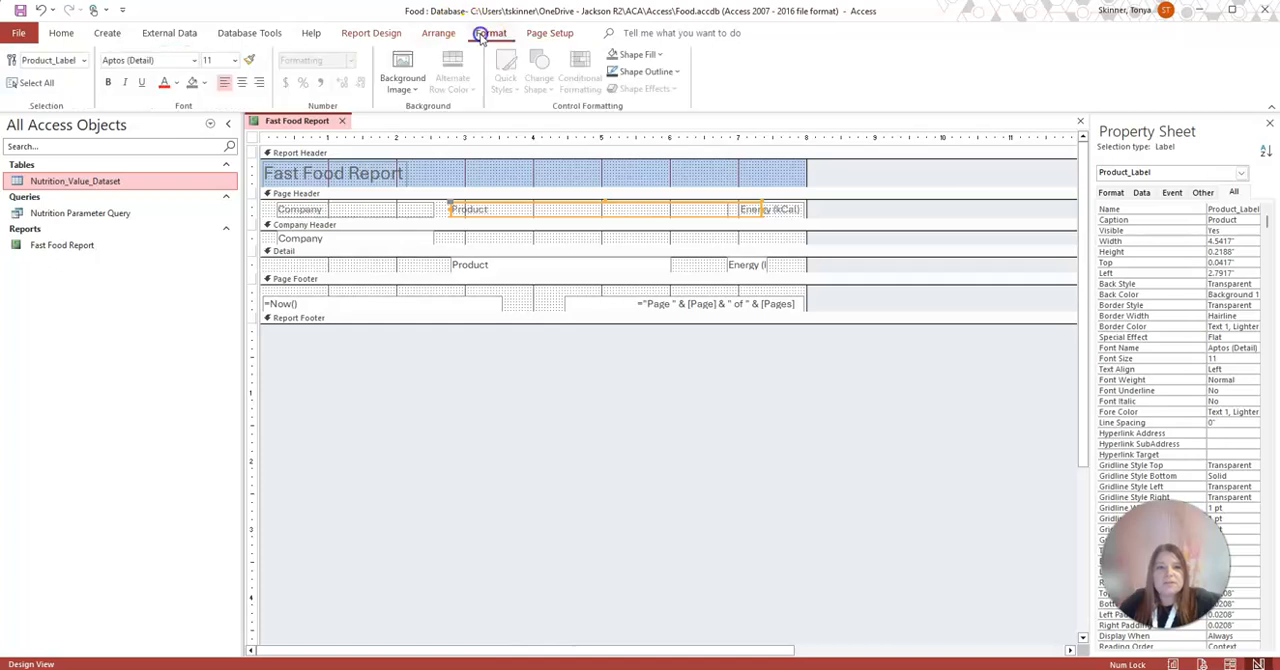
pyautogui.click(560, 180)
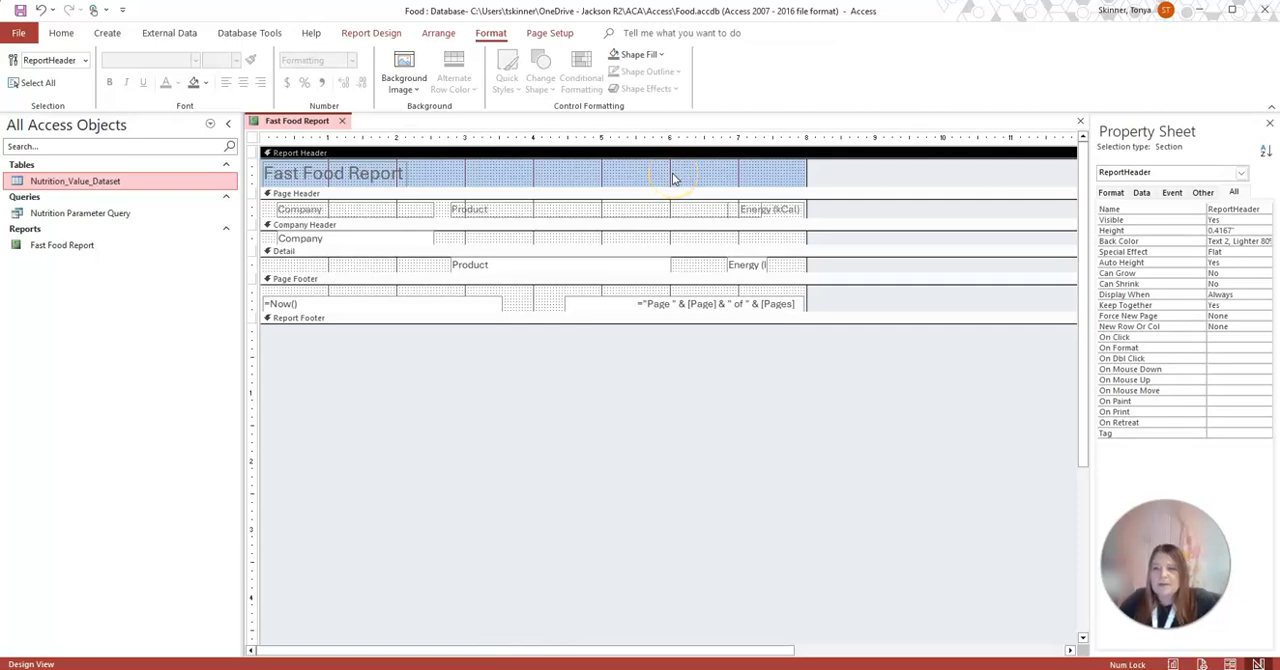
pyautogui.click(1232, 242)
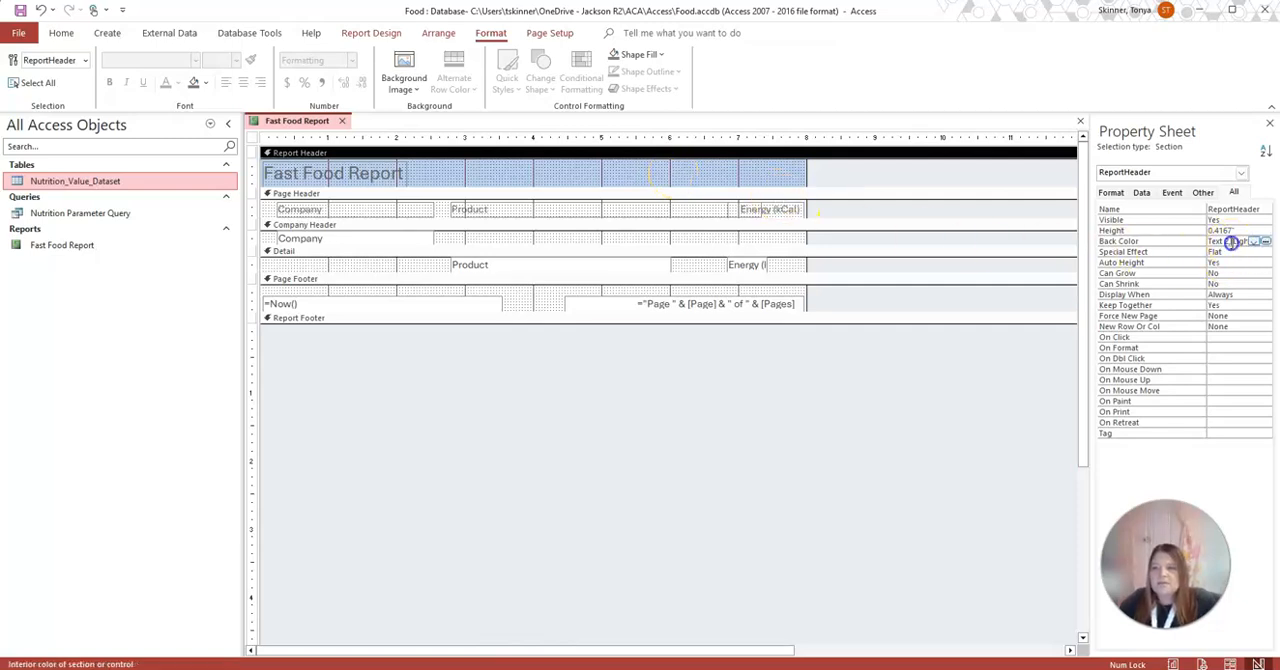
pyautogui.click(1254, 242)
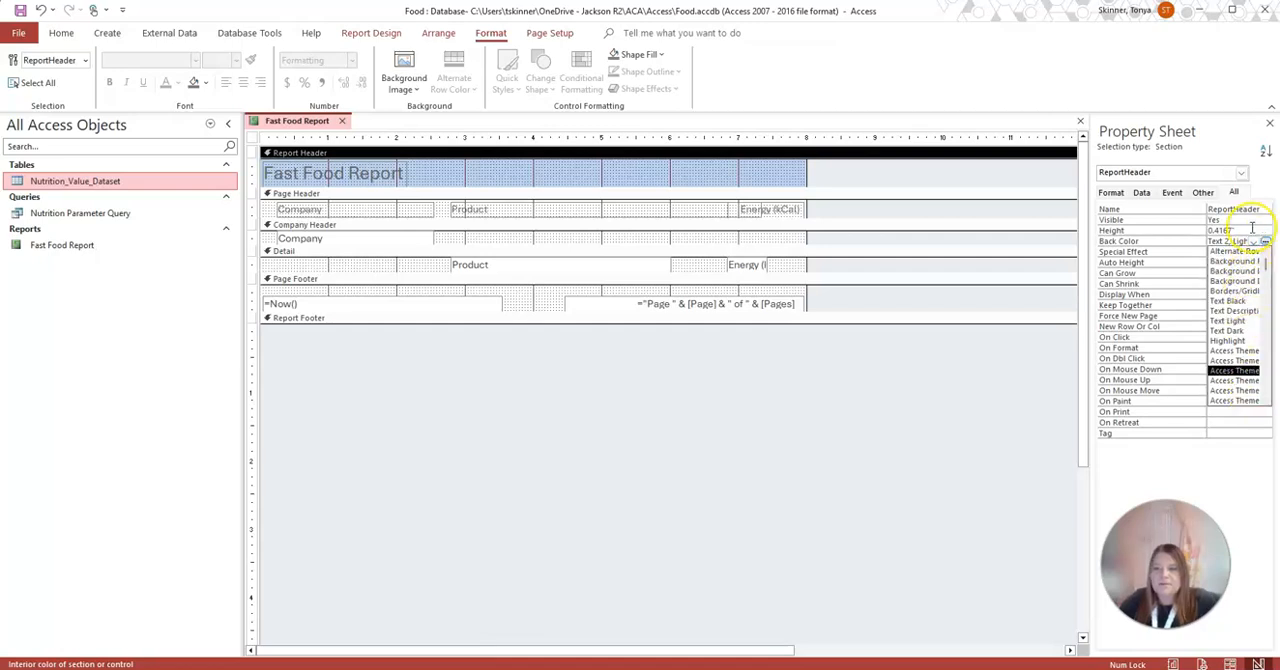
pyautogui.click(941, 303)
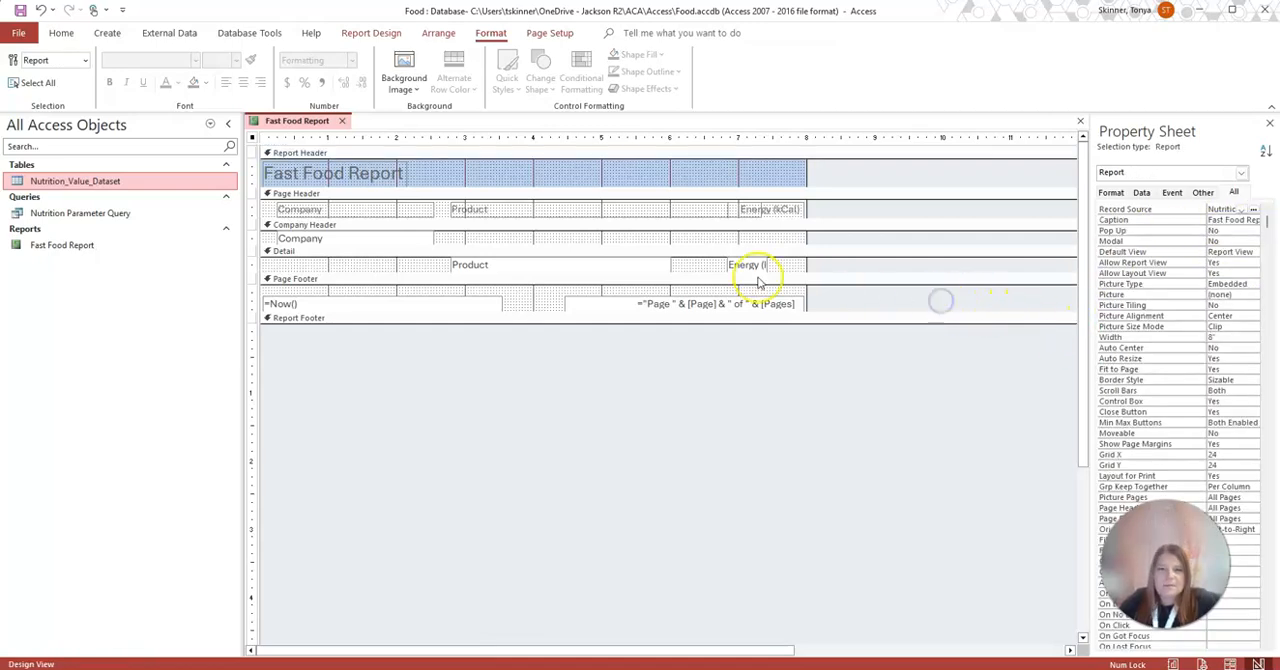
# Fill the report header section background with the orange-yellow color #FFC20E
pyautogui.rightClick(494, 176)
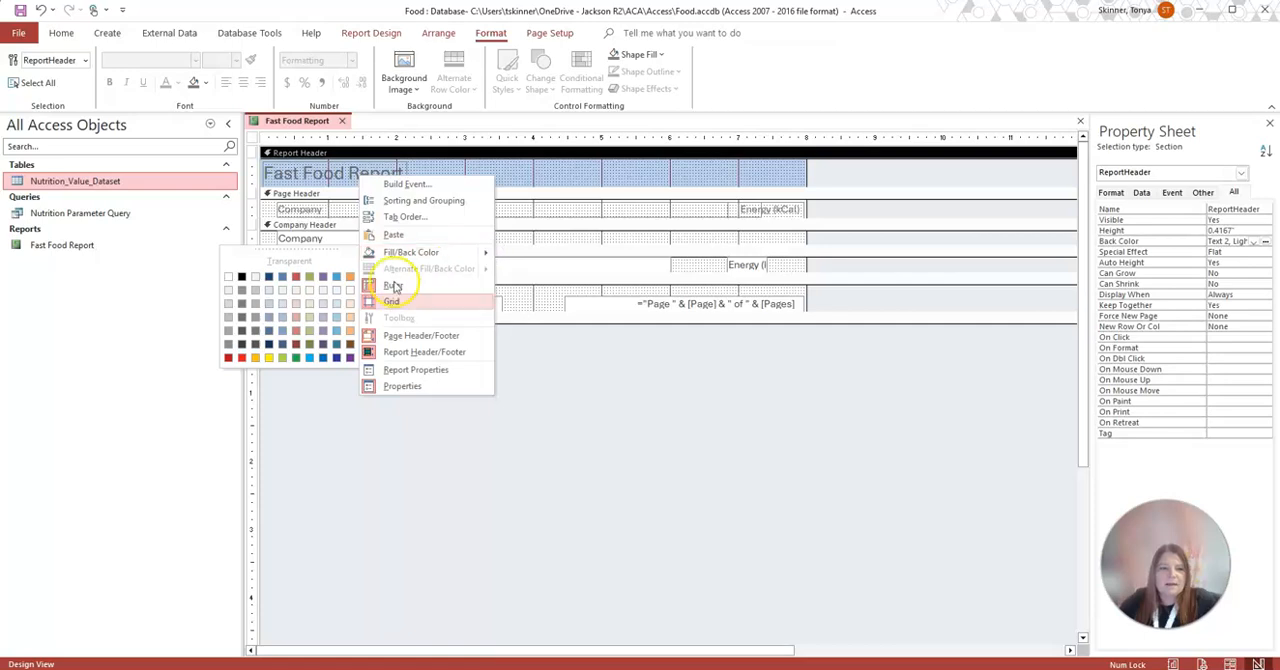
pyautogui.click(255, 357)
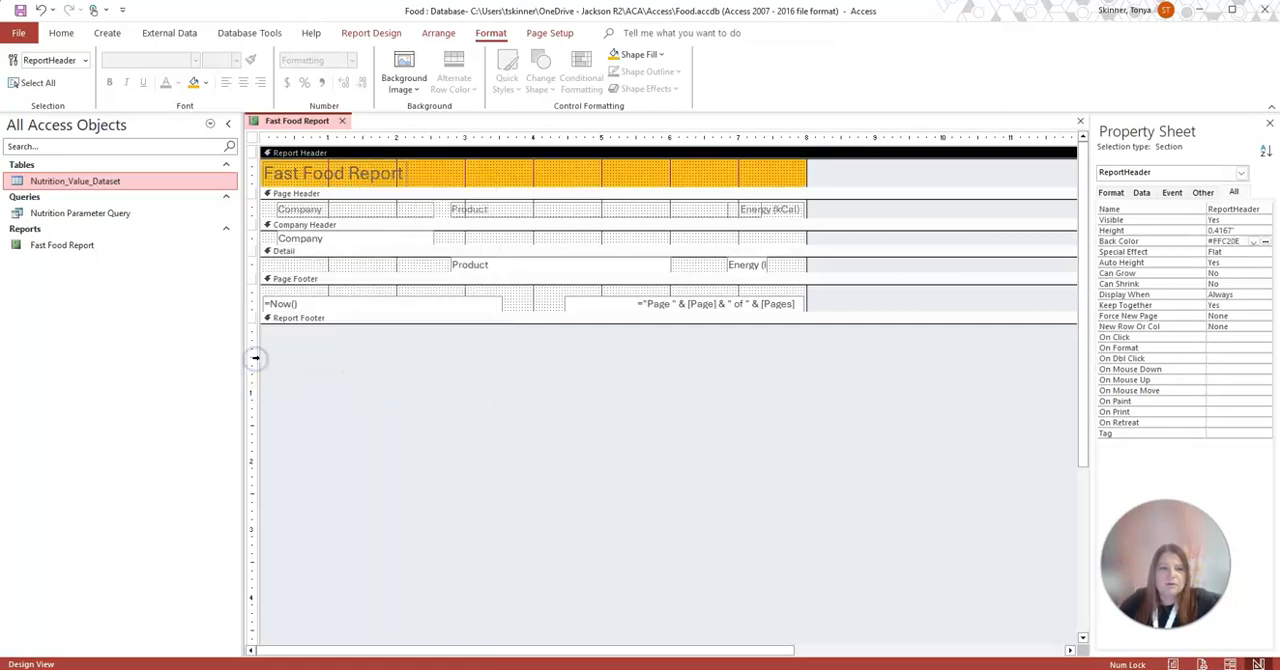
pyautogui.rightClick(515, 173)
pyautogui.click(560, 171)
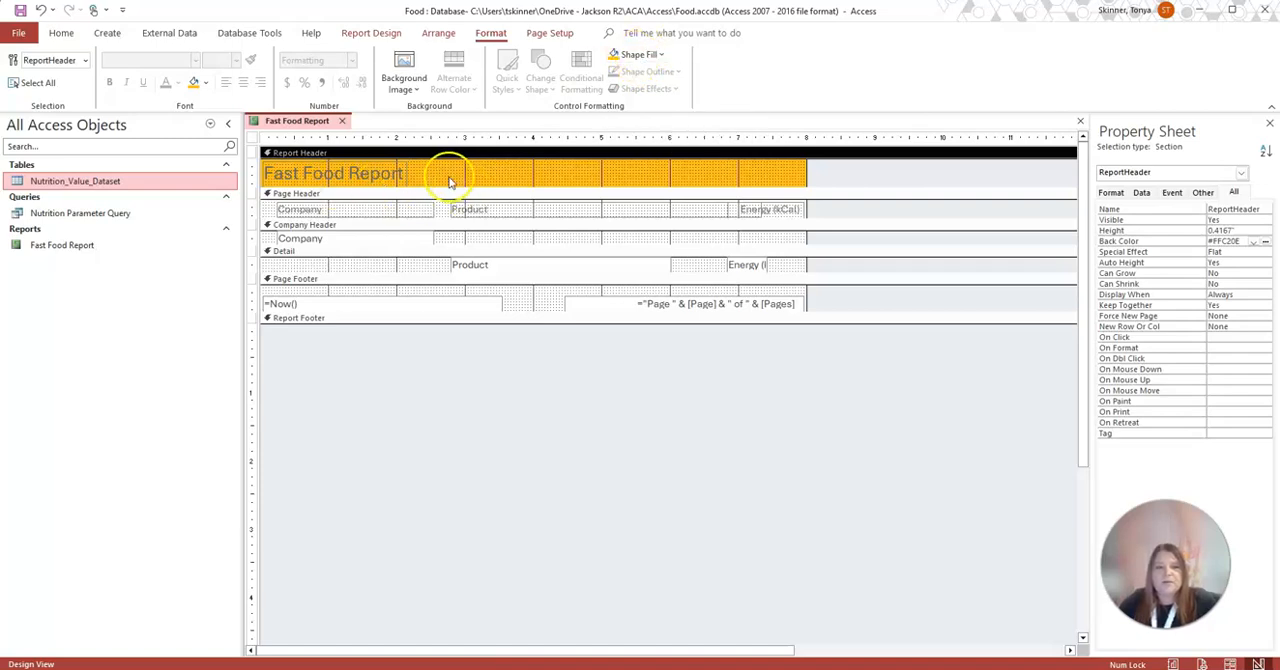
# Change the Fast Food Report title font to Arial Black and widen its label to about 4.04 inches
pyautogui.click(380, 175)
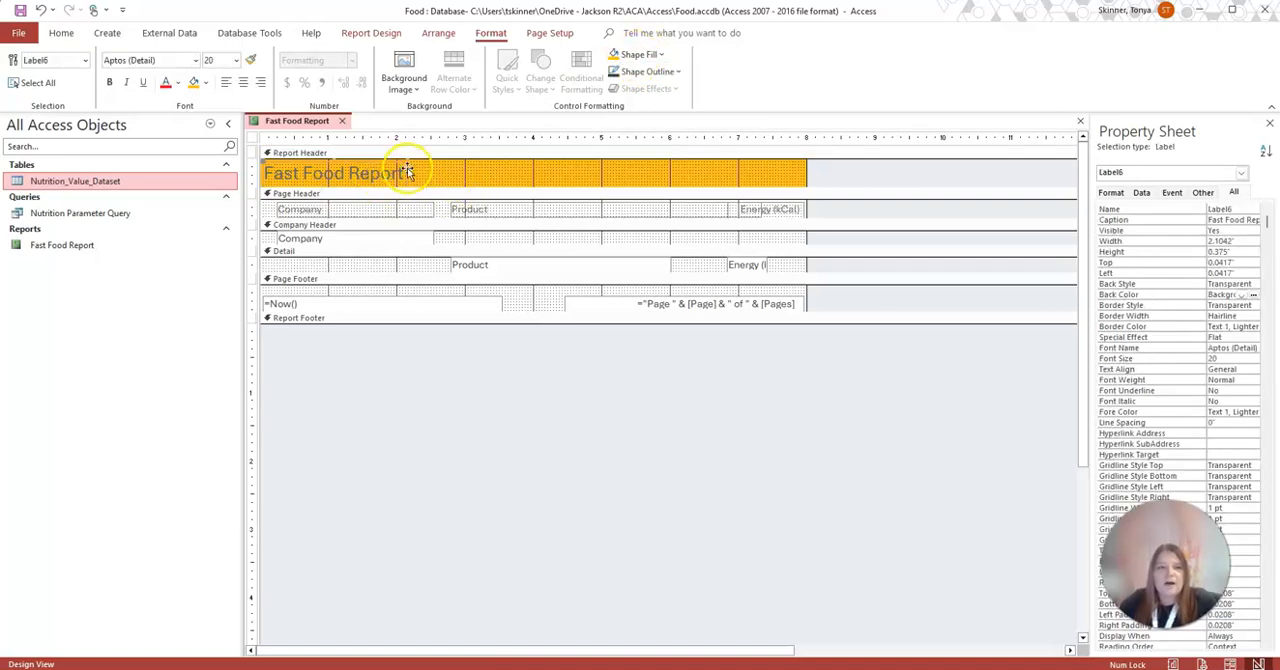
pyautogui.click(402, 167)
pyautogui.click(195, 60)
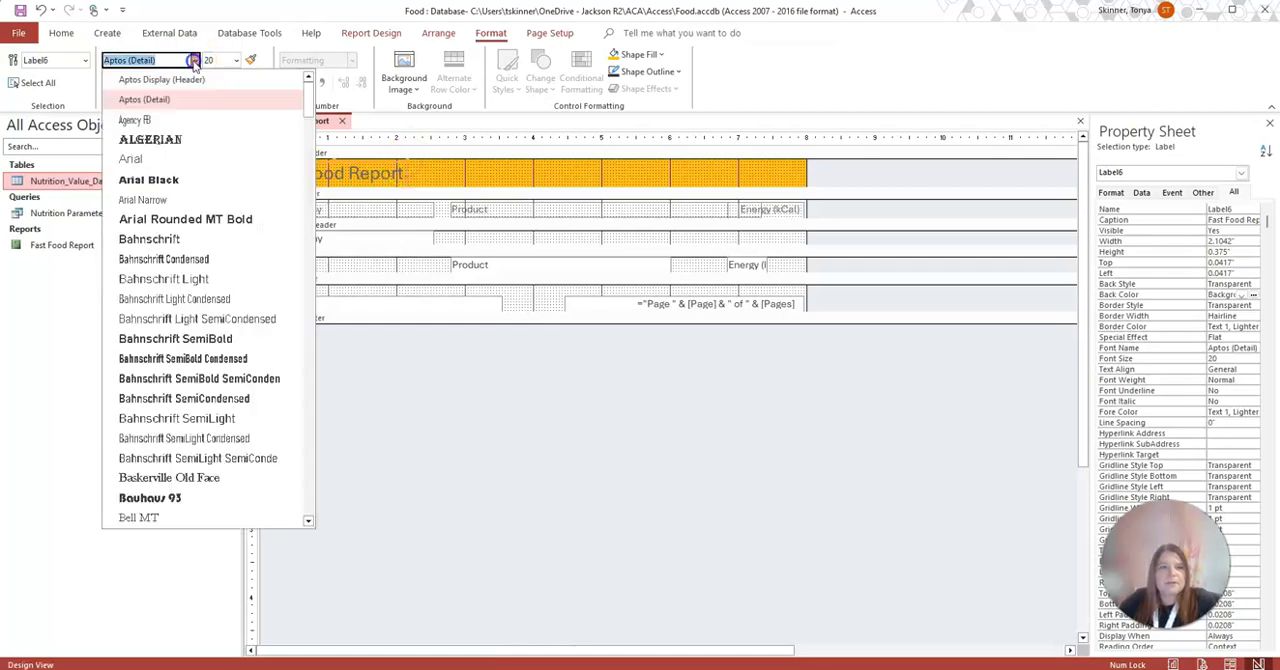
pyautogui.click(165, 180)
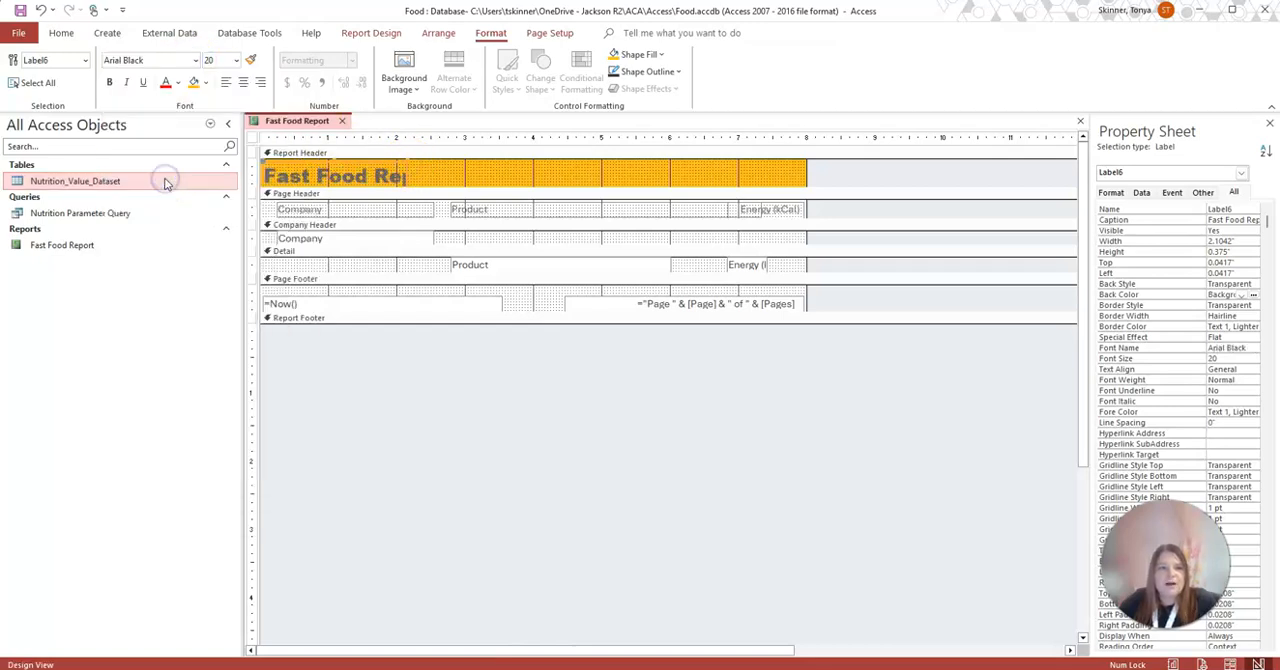
pyautogui.moveTo(403, 172); pyautogui.dragTo(536, 169)
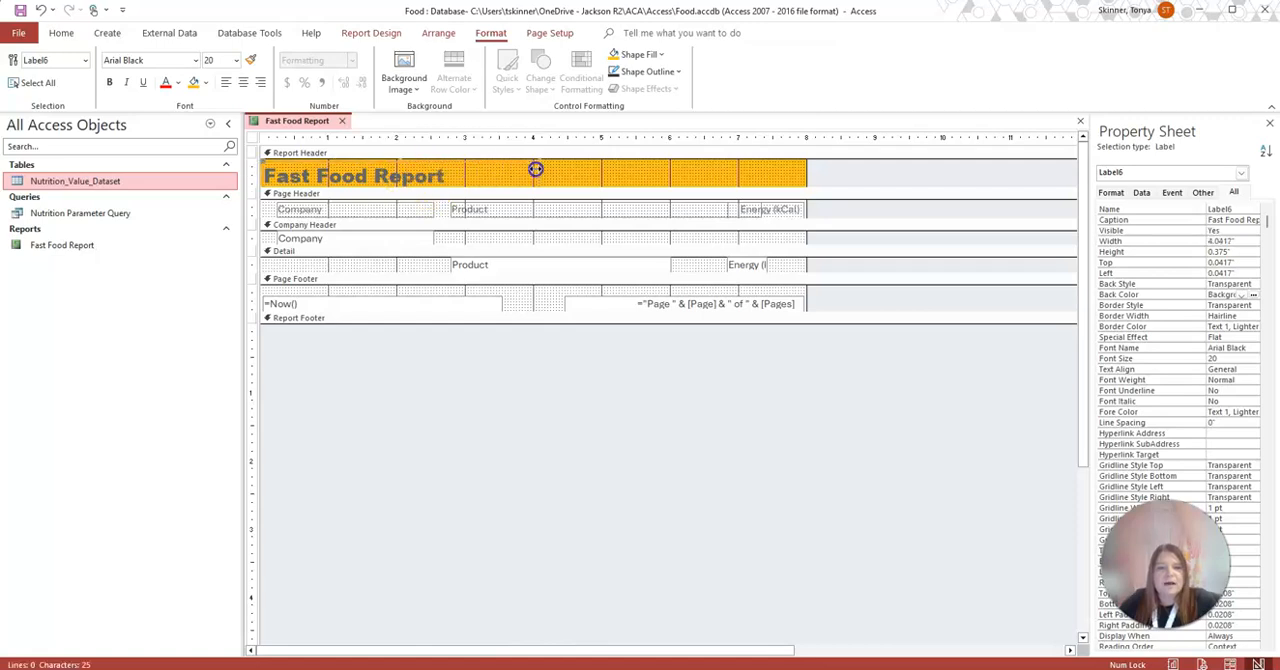
pyautogui.click(636, 175)
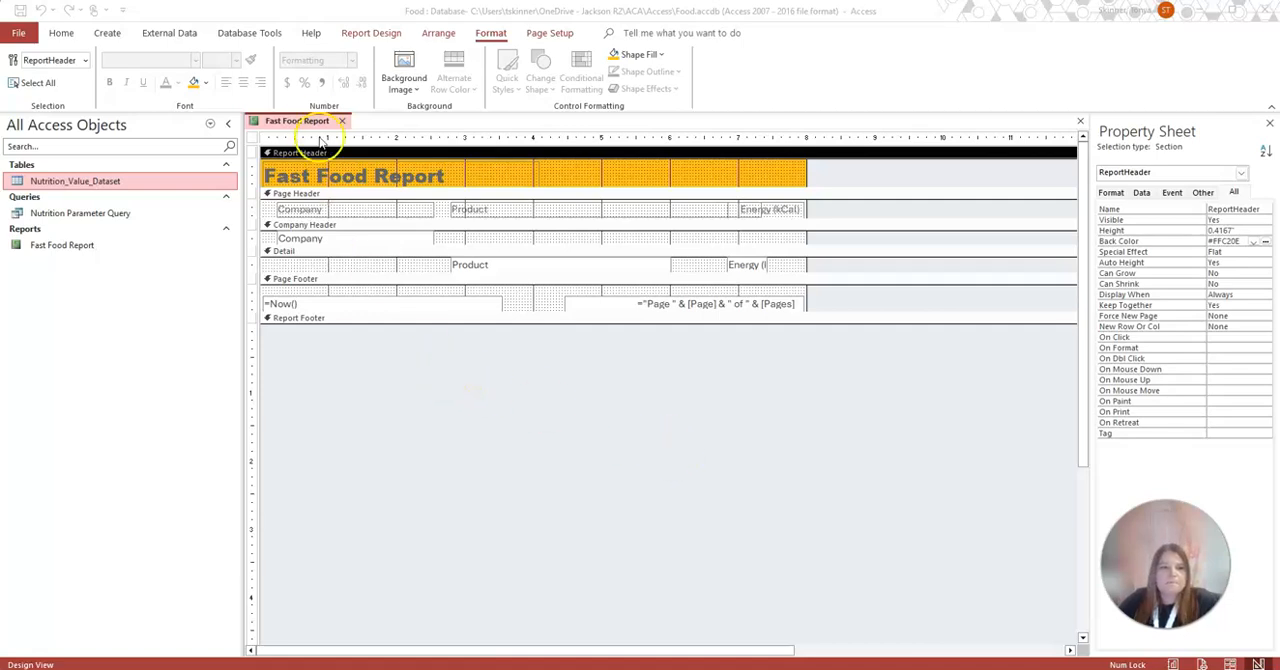
# Save the Fast Food Report design and close the report
pyautogui.rightClick(328, 121)
pyautogui.click(337, 131)
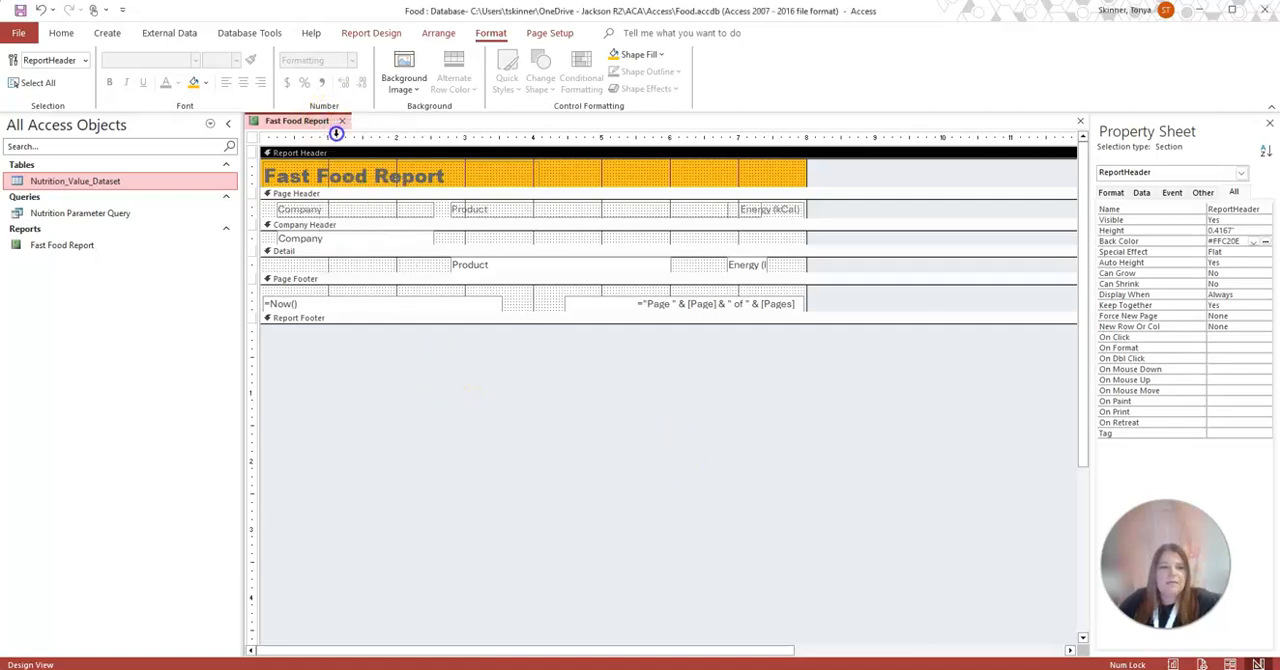
pyautogui.click(342, 122)
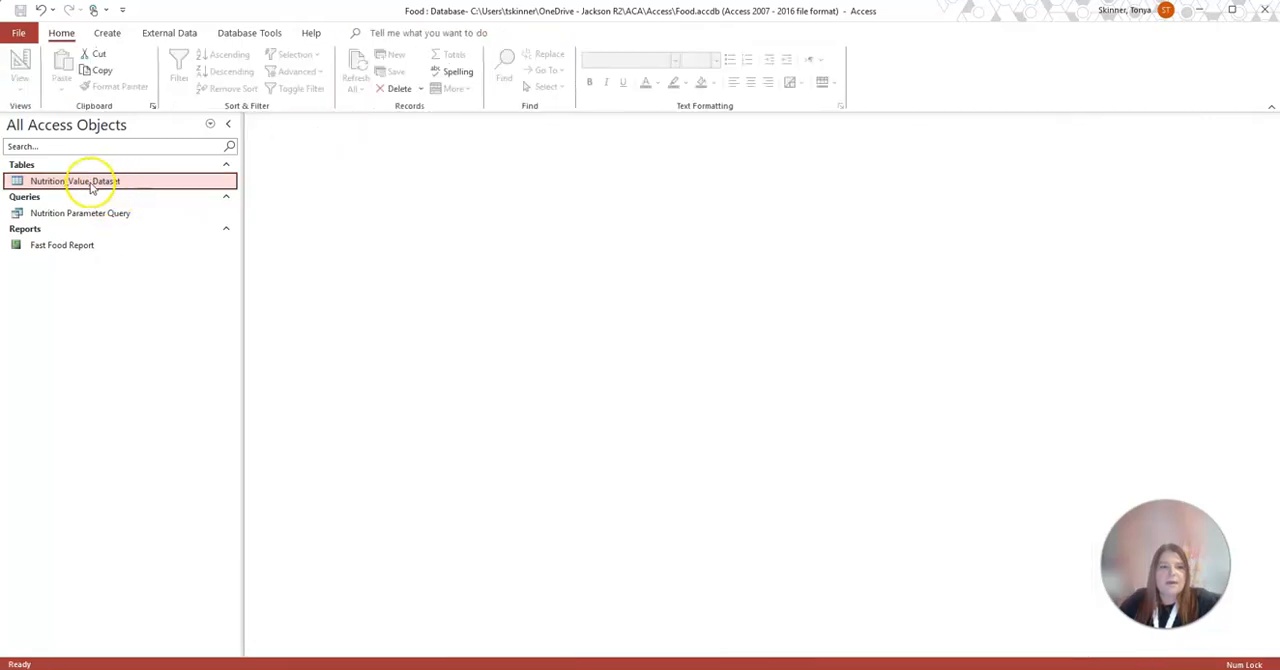
# Open the Nutrition_Value_Dataset table and run the Nutrition Parameter Query for the restaurant Pizza Hut
pyautogui.doubleClick(91, 181)
pyautogui.doubleClick(56, 213)
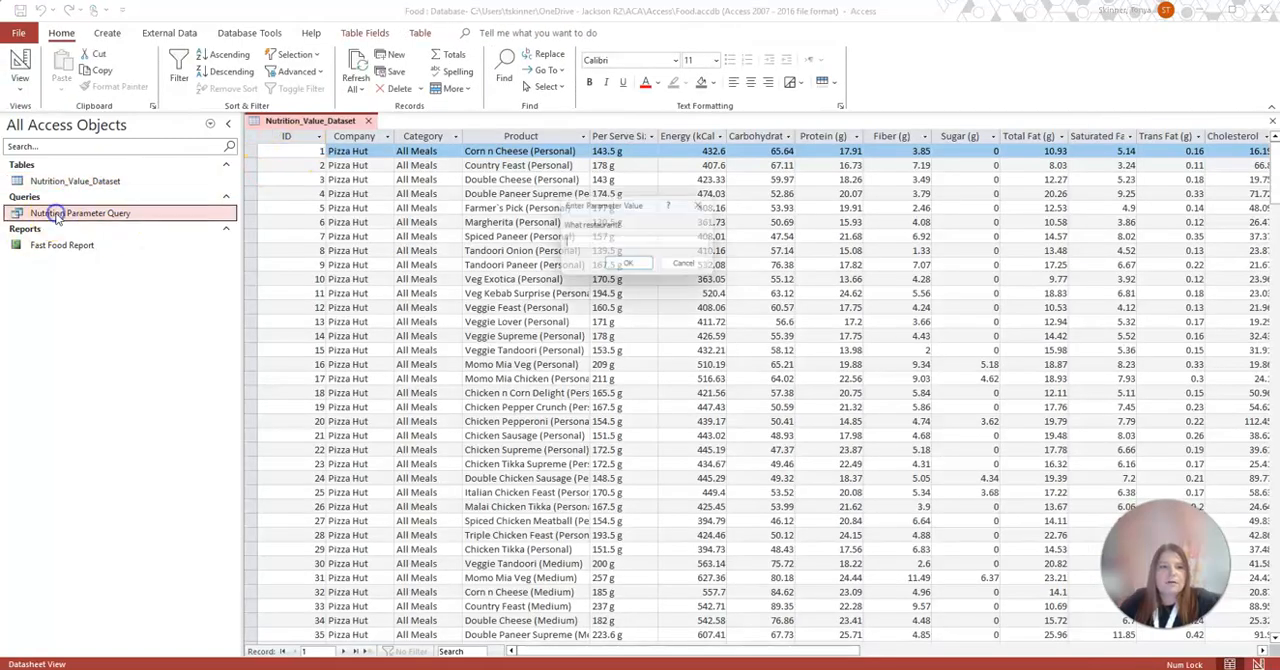
pyautogui.write('Pizza Hut')
pyautogui.press('Return')
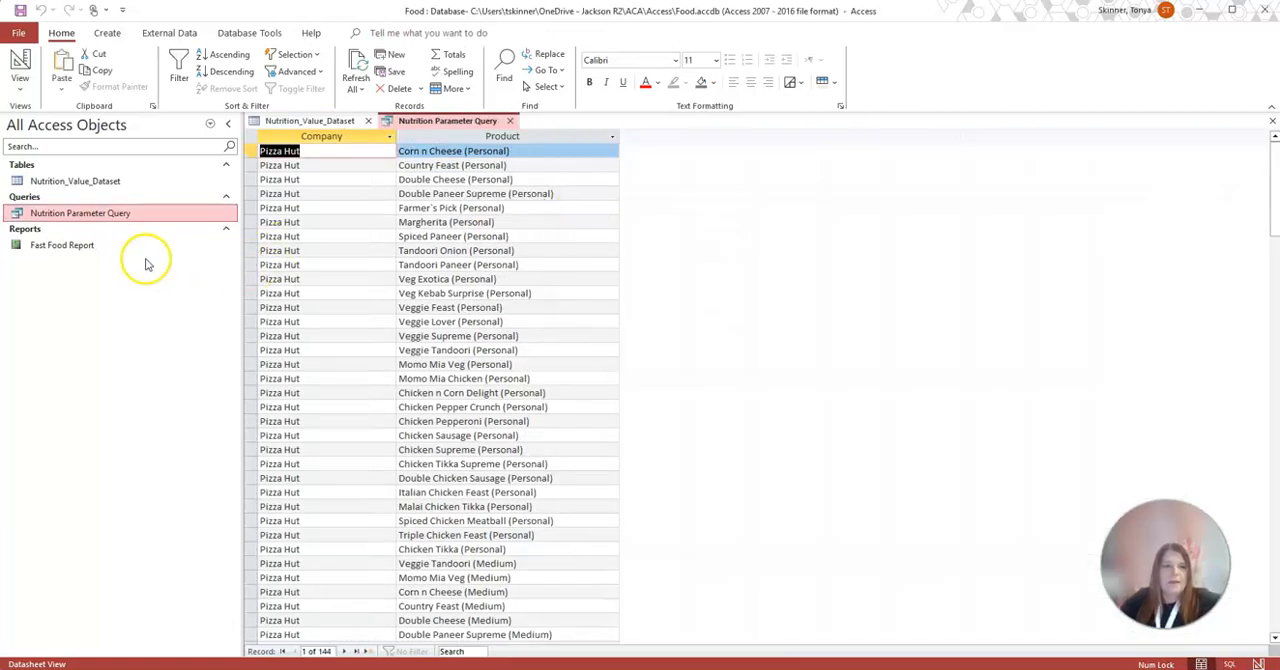
# Open the Fast Food Report to view it, and close both the report and the Nutrition Parameter Query
pyautogui.click(133, 254)
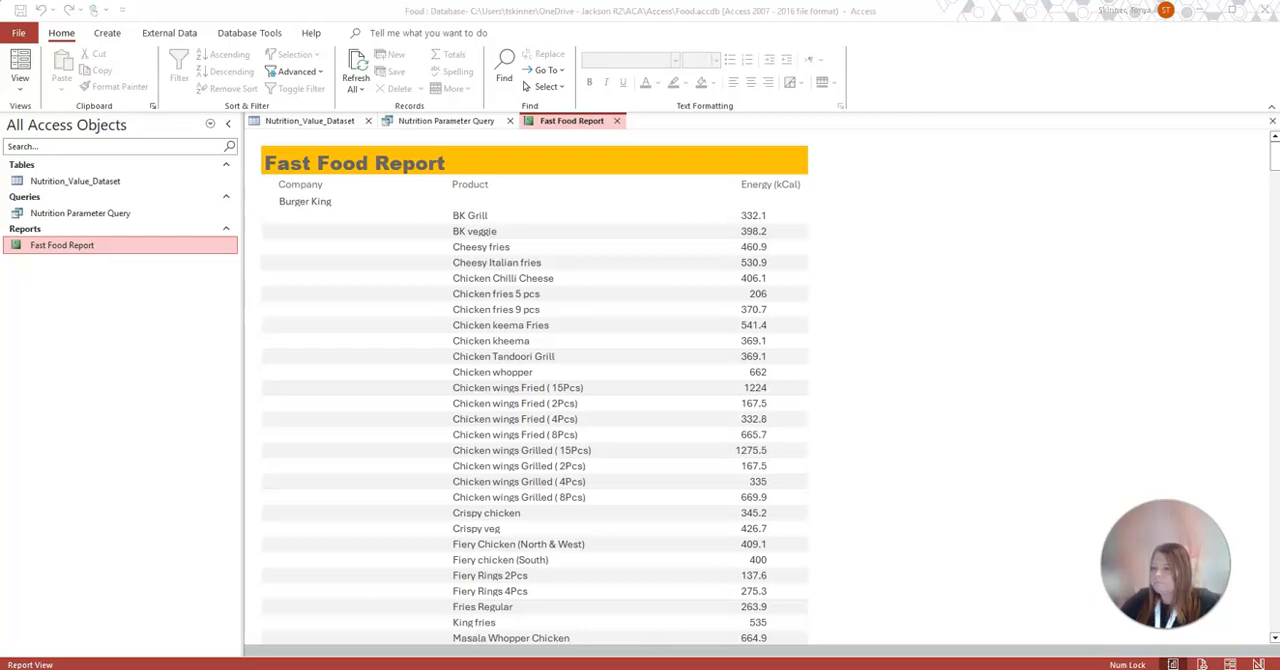
pyautogui.click(588, 122)
pyautogui.click(617, 121)
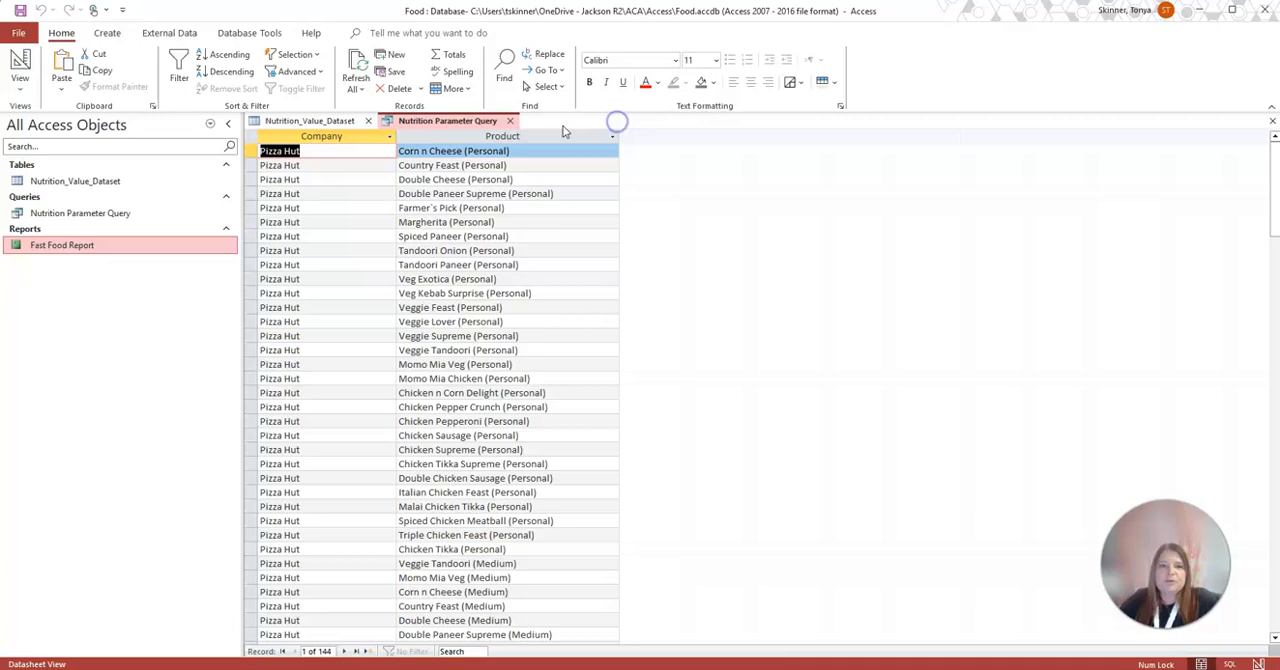
pyautogui.click(510, 121)
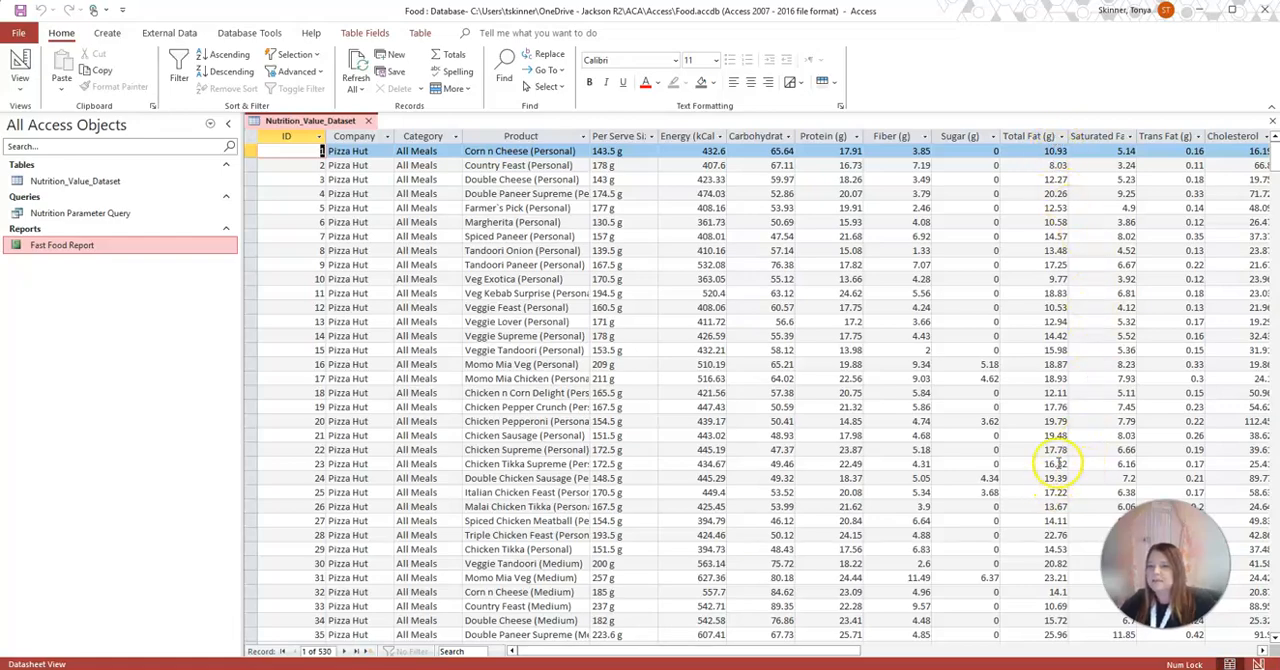
# Look through the Nutrition_Value_Dataset records down to the Burger King products and close the table
pyautogui.scroll(-20, 1057, 463)
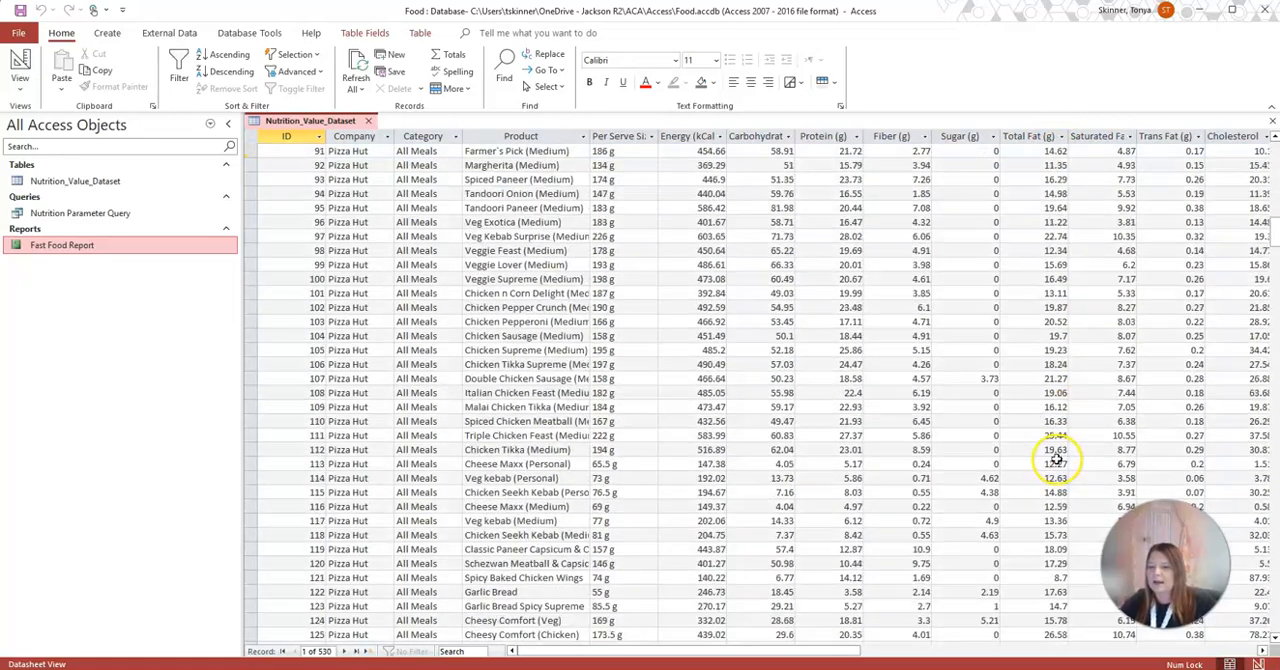
pyautogui.scroll(-15, 1057, 459)
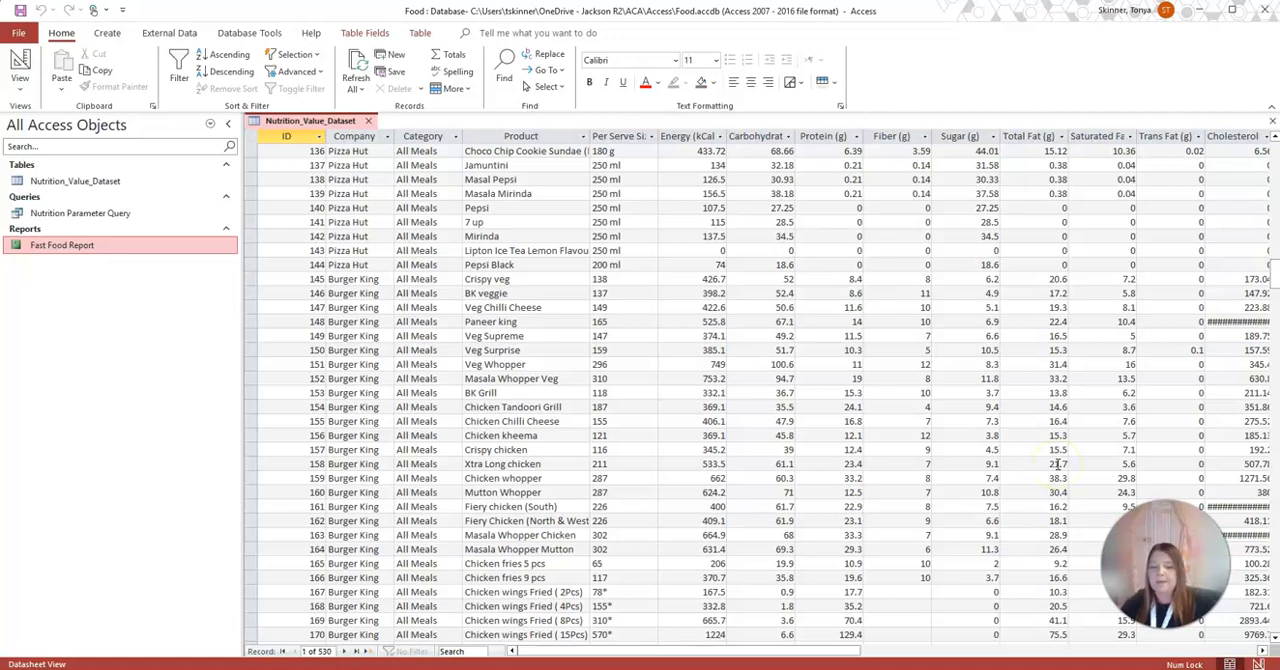
pyautogui.click(370, 121)
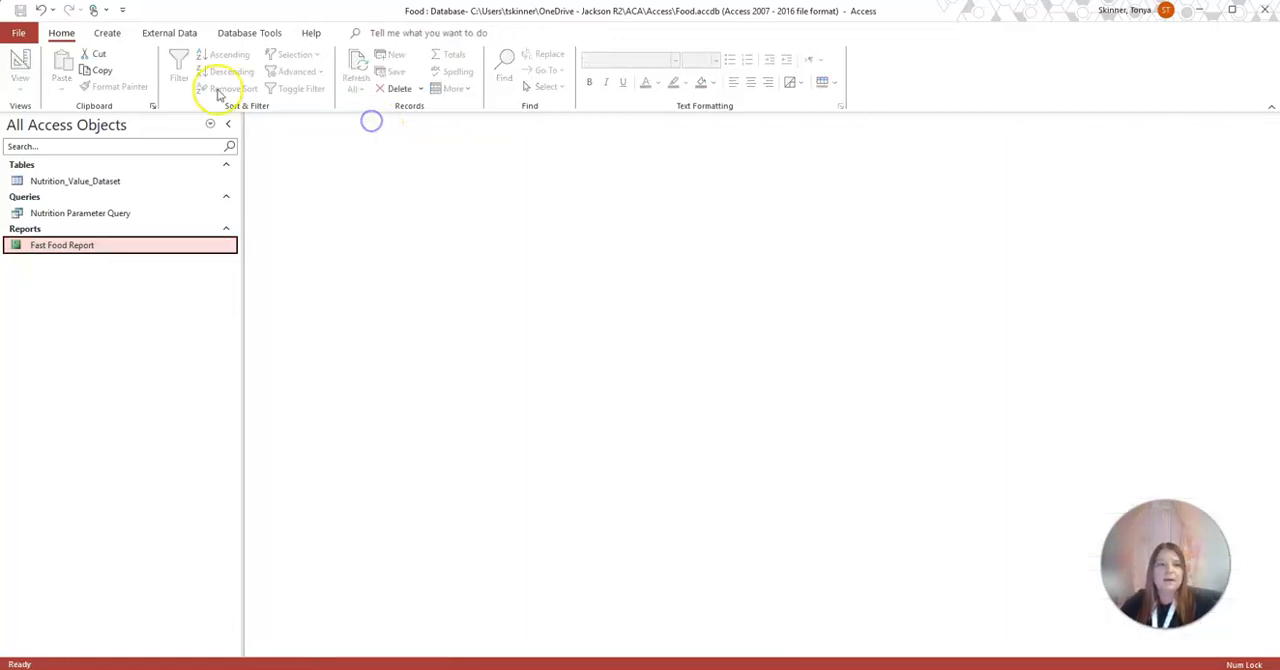
# Build a simple detail query from the Nutrition_Value_Dataset table with the fields Company, Product and Total Fat (g)
pyautogui.click(107, 33)
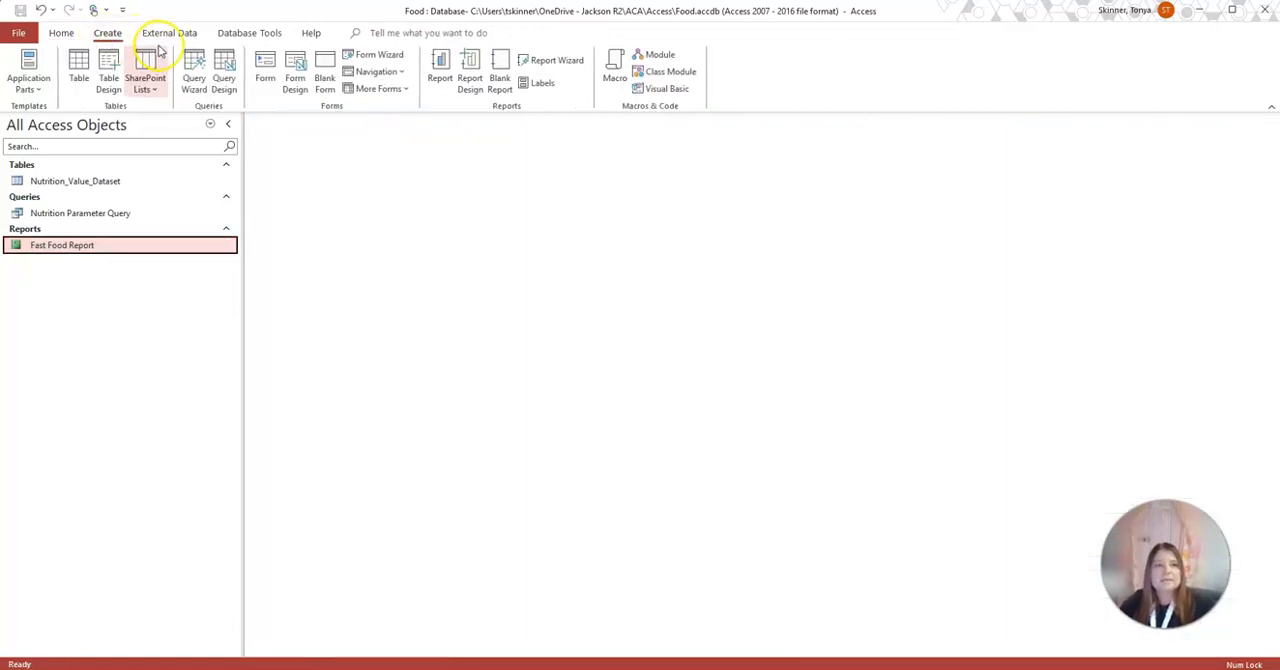
pyautogui.click(193, 86)
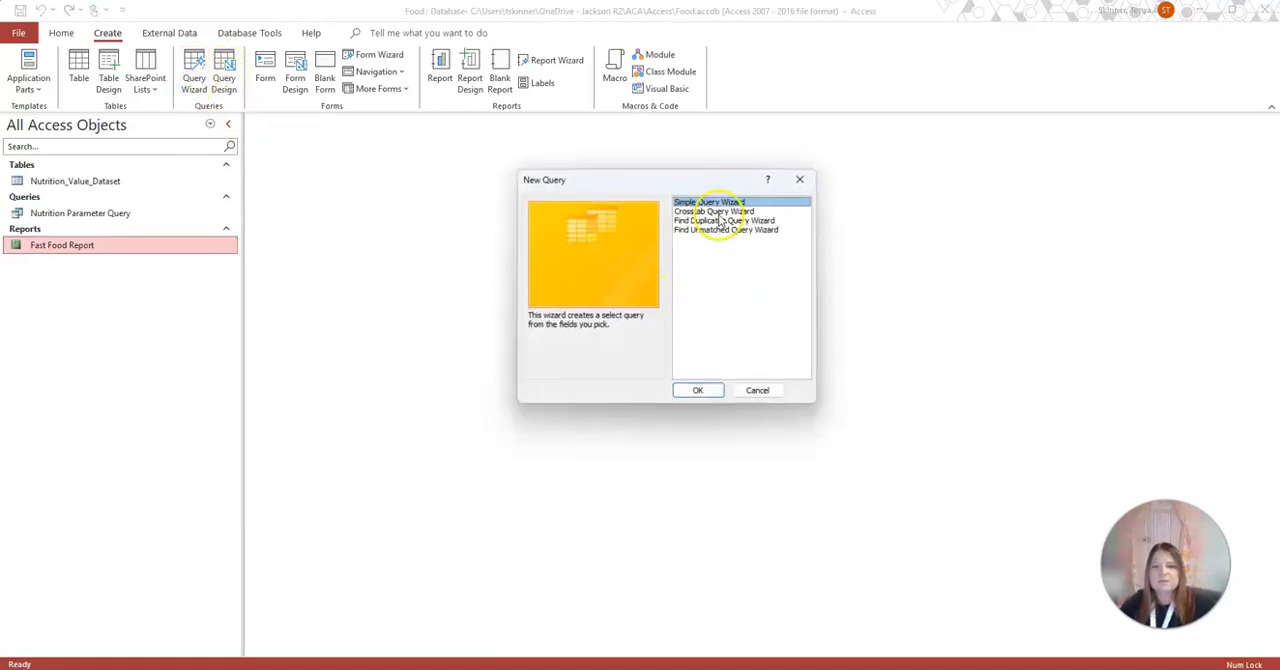
pyautogui.click(713, 390)
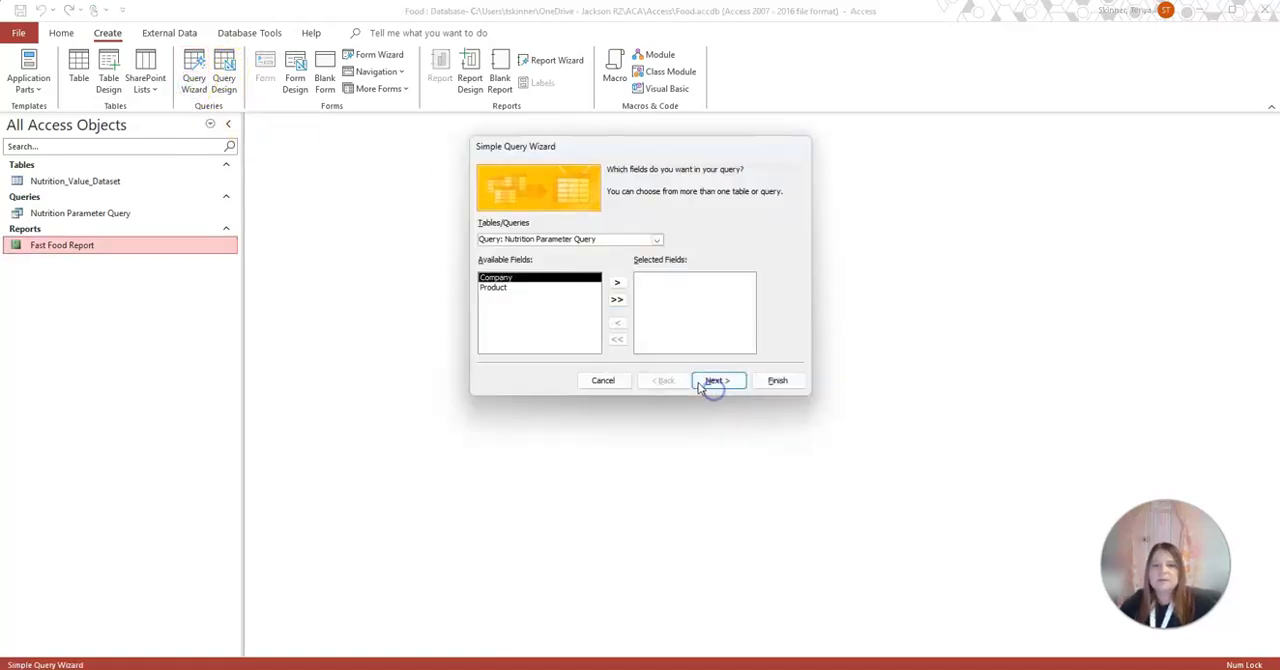
pyautogui.click(659, 240)
pyautogui.click(561, 253)
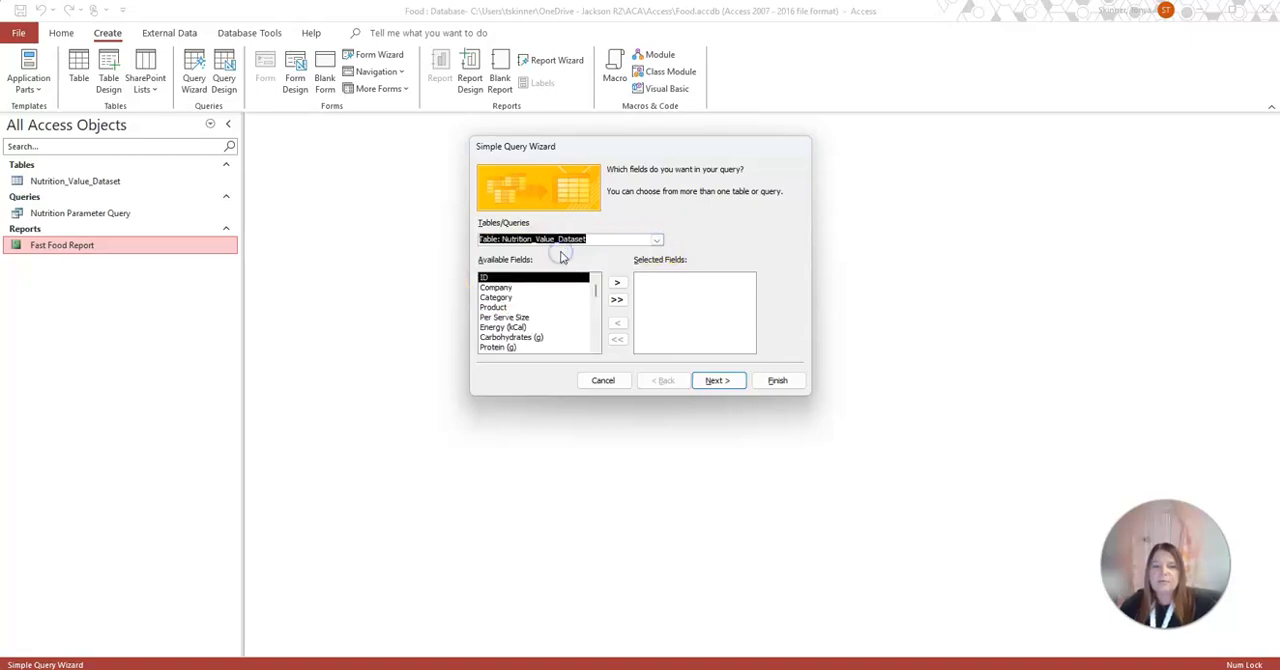
pyautogui.doubleClick(511, 288)
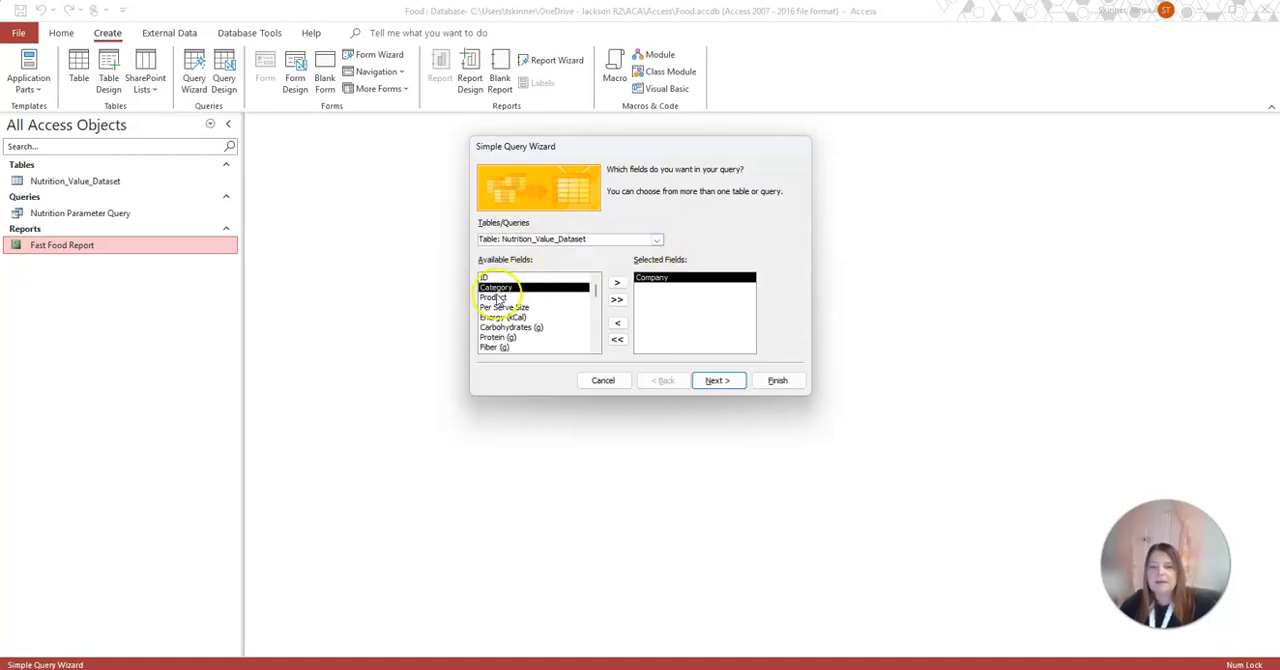
pyautogui.doubleClick(494, 297)
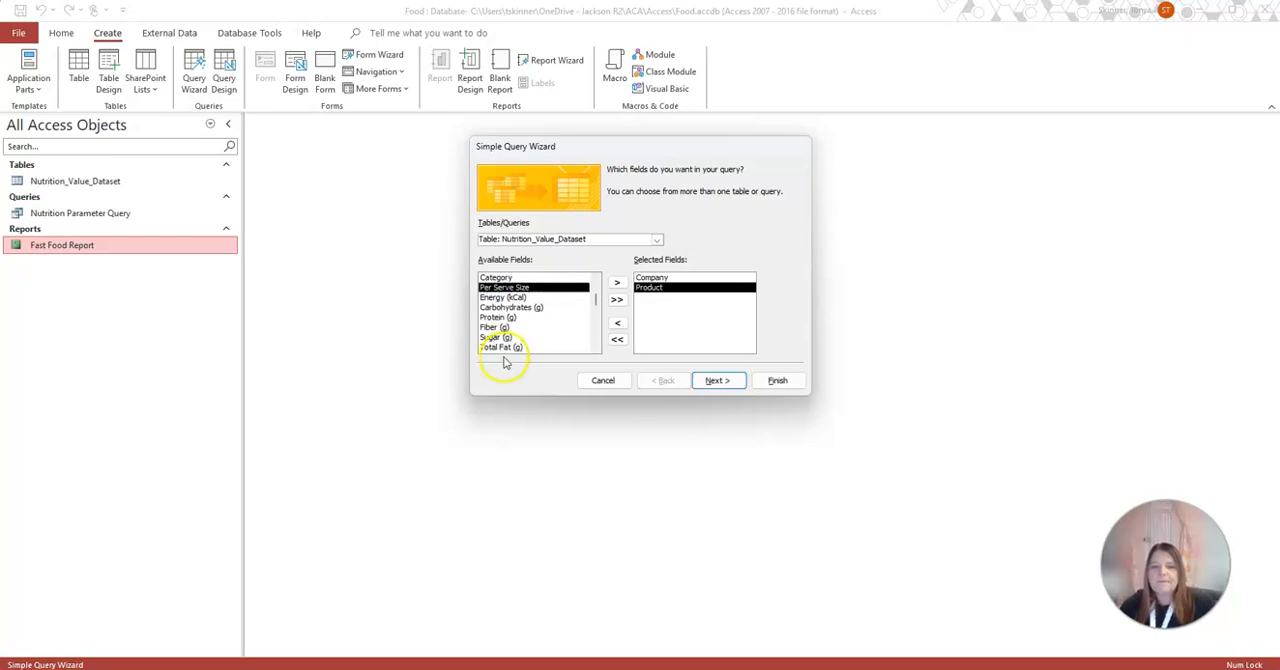
pyautogui.doubleClick(512, 348)
pyautogui.click(719, 381)
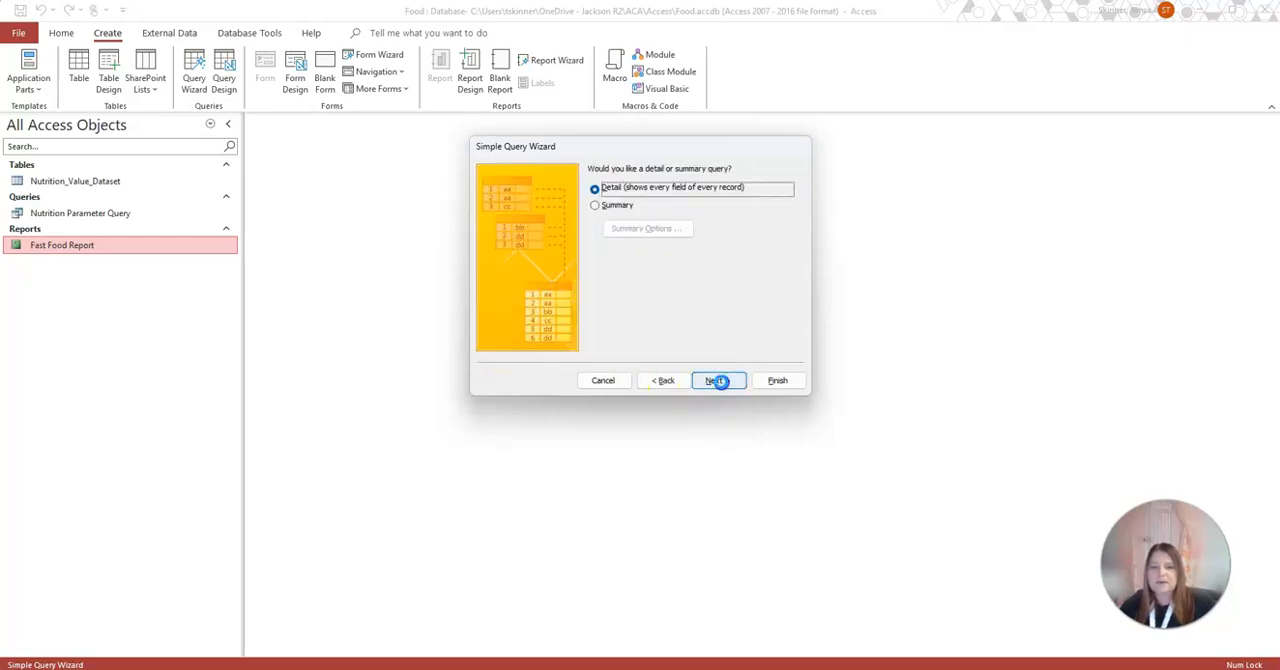
pyautogui.click(719, 381)
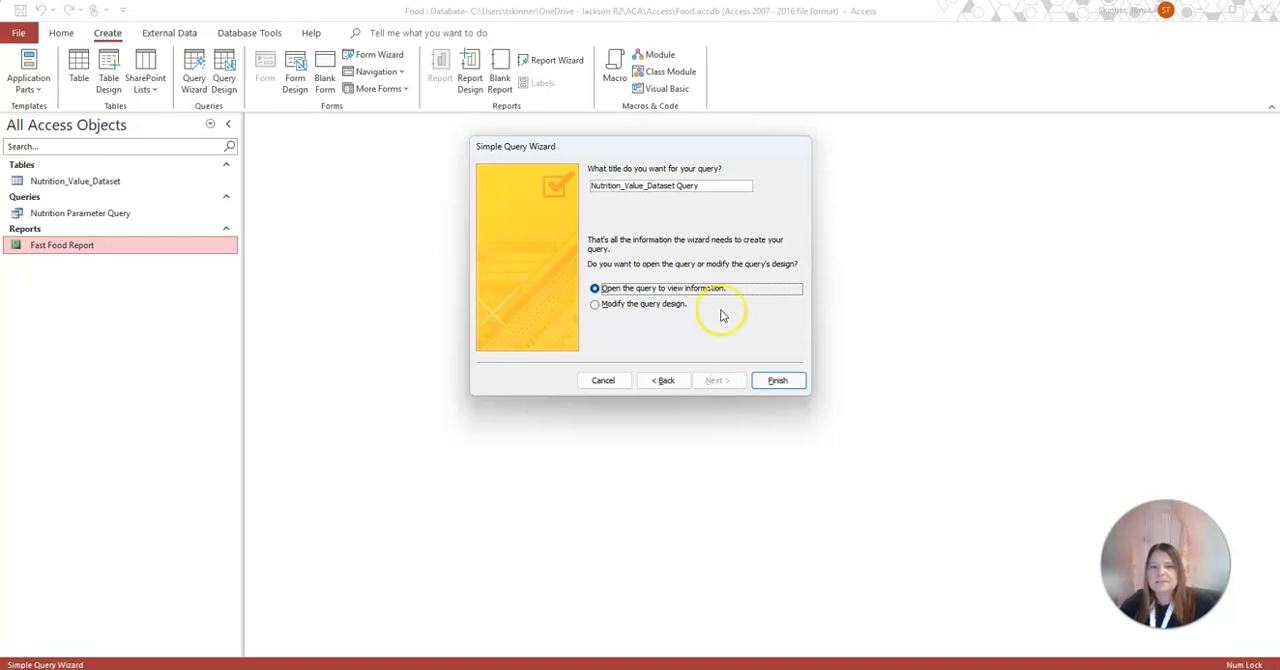
# Title the new query Fat Query and finish it, opening it to view information
pyautogui.moveTo(708, 185); pyautogui.dragTo(471, 183)
pyautogui.write('Fat Query')
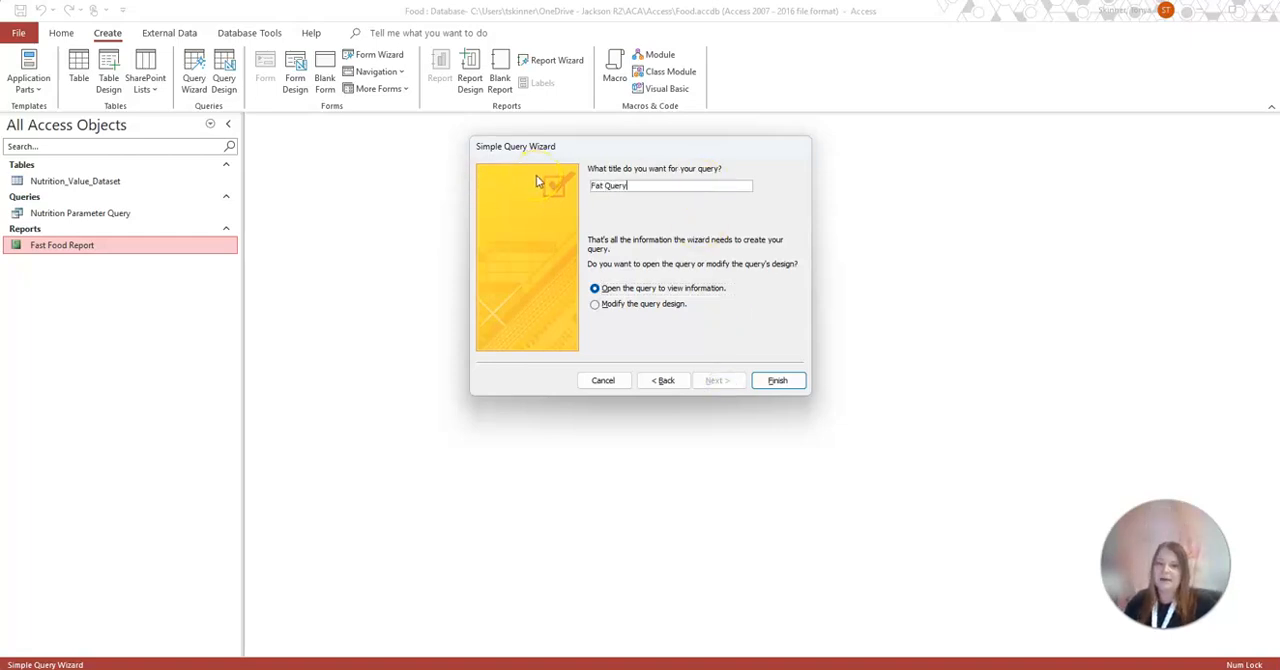
pyautogui.click(780, 380)
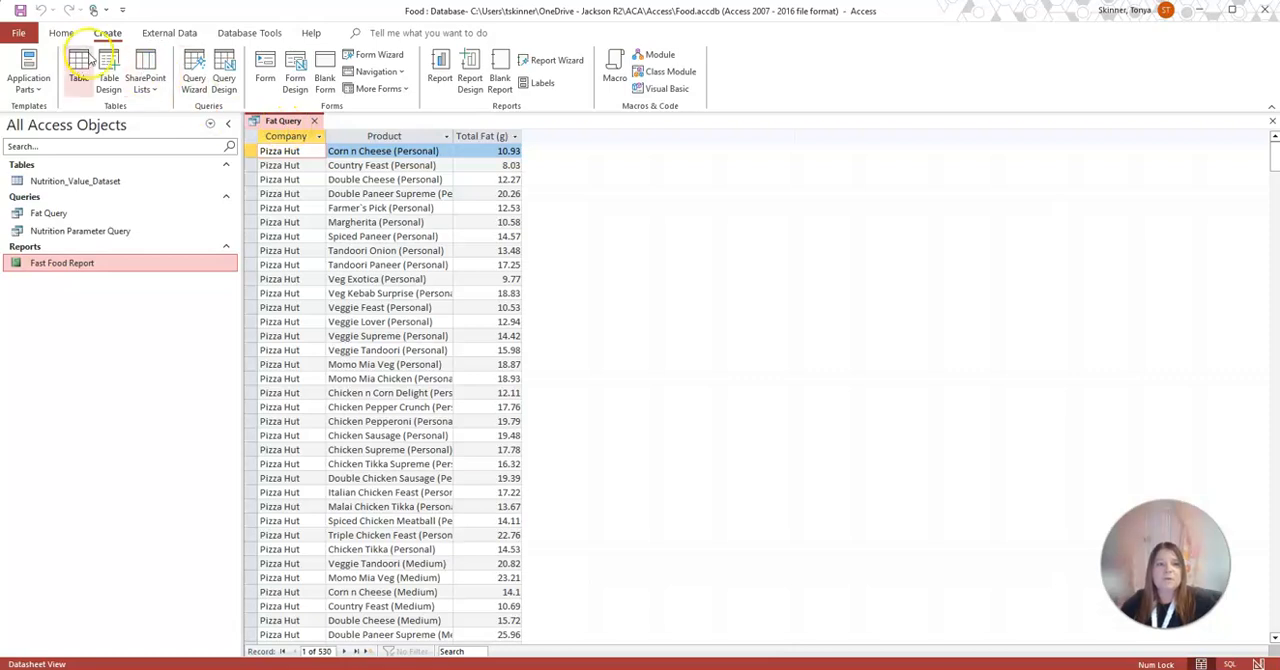
# Set the Total Fat (g) criterion of the Fat Query to >30, run it and review the matching products
pyautogui.click(61, 33)
pyautogui.click(21, 66)
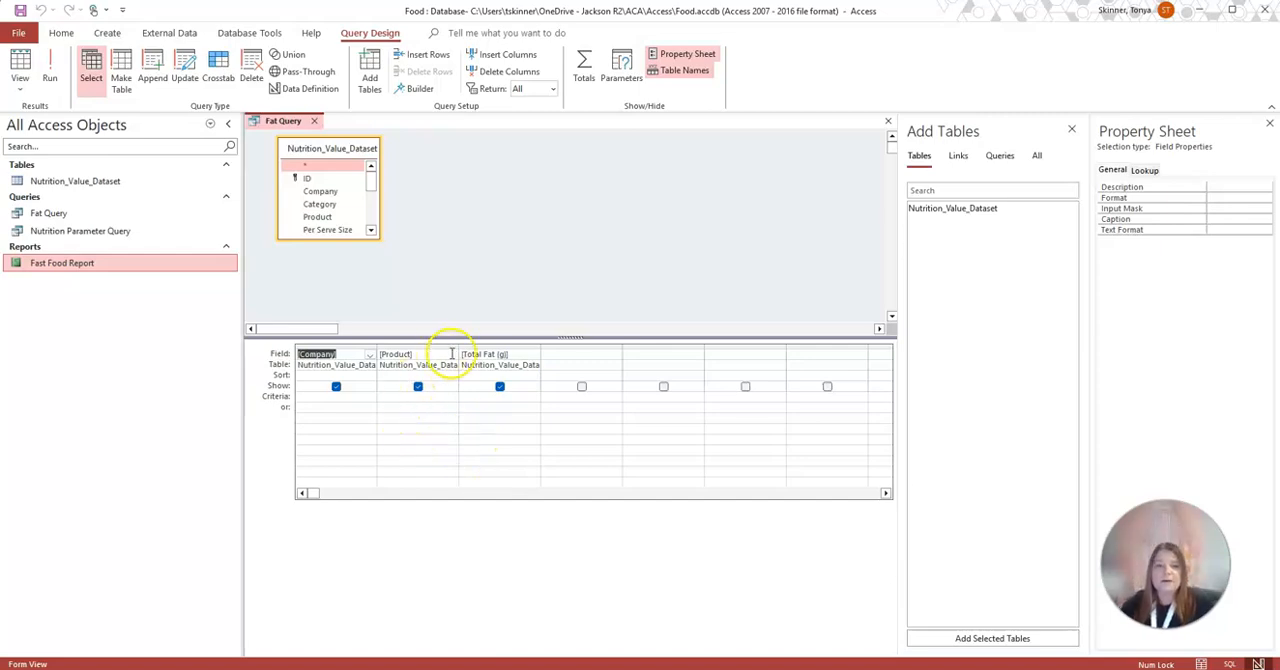
pyautogui.click(476, 397)
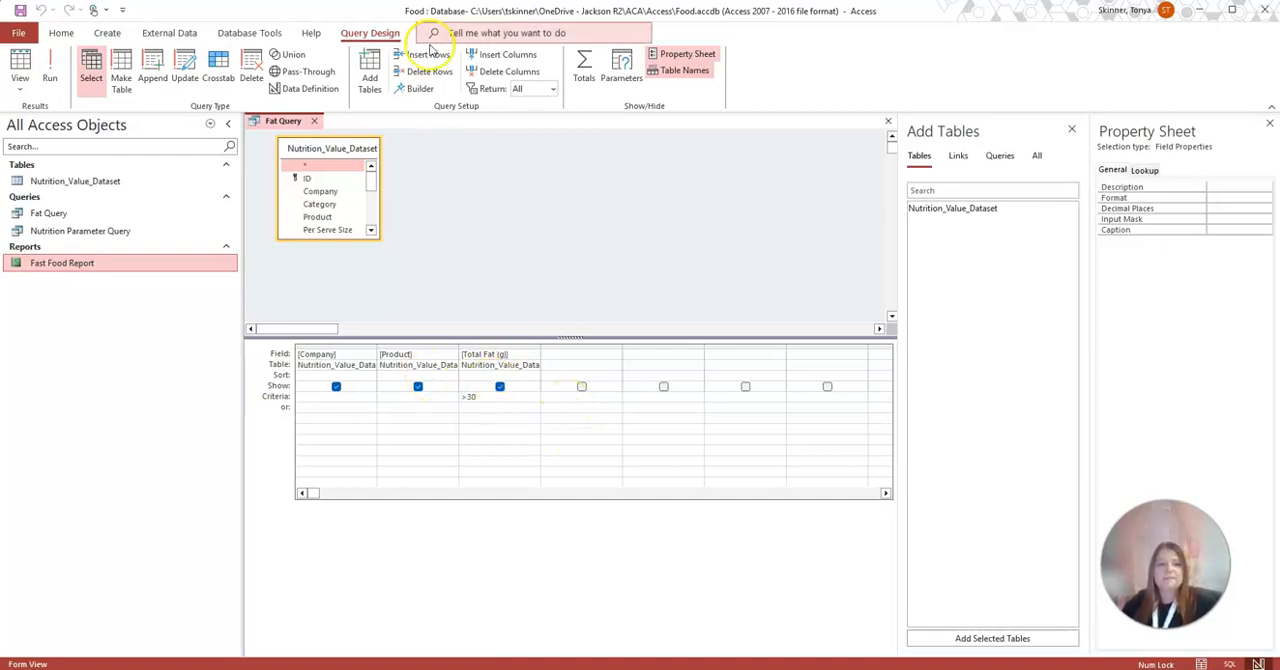
pyautogui.click(49, 70)
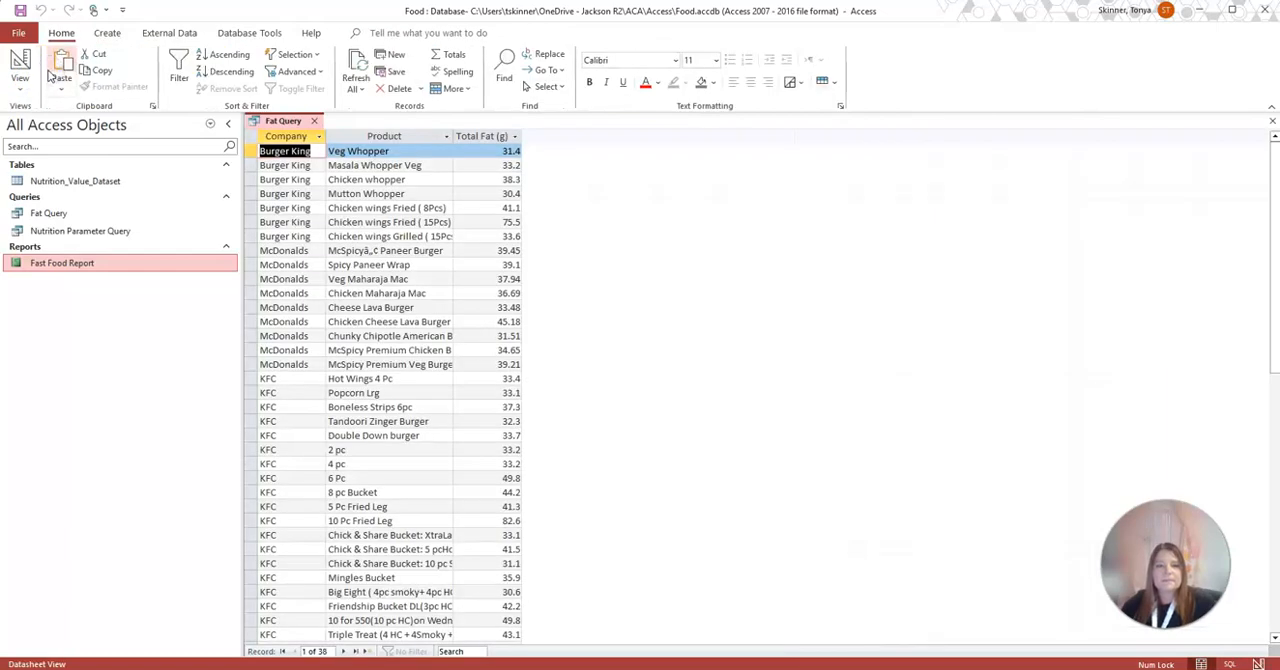
pyautogui.scroll(-6, 494, 296)
pyautogui.scroll(-6, 492, 302)
pyautogui.scroll(12, 492, 300)
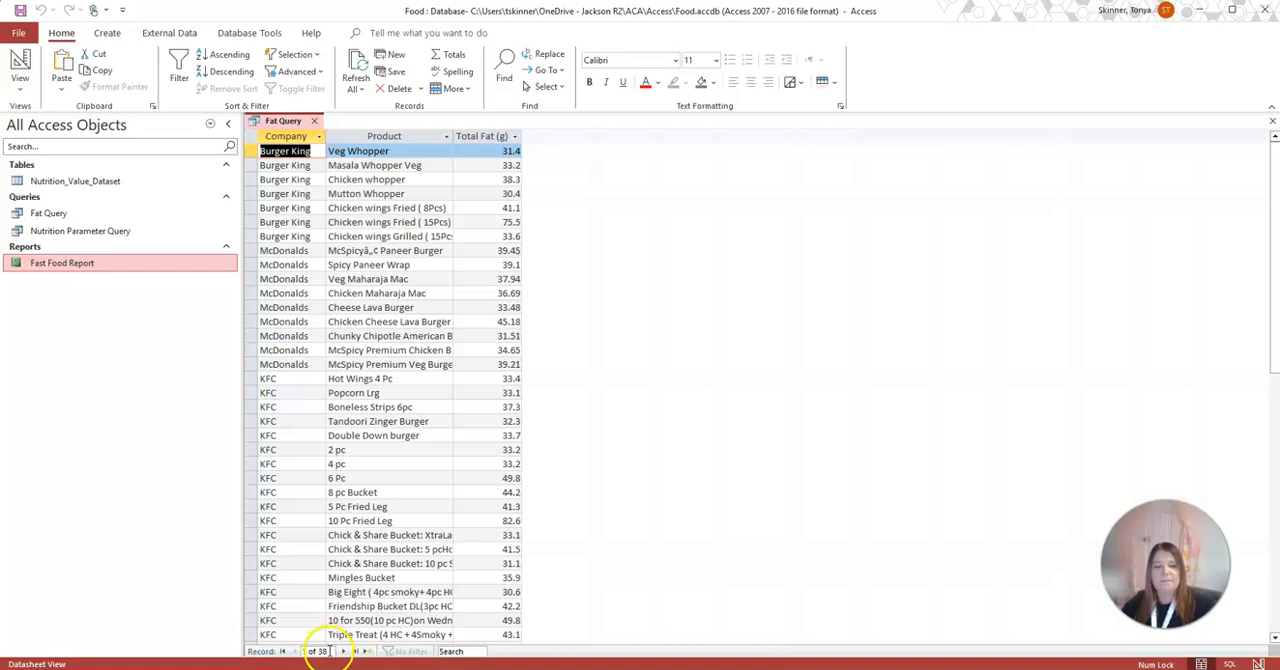
# Change the Total Fat (g) criterion of the Fat Query to >40 and run the query
pyautogui.click(18, 62)
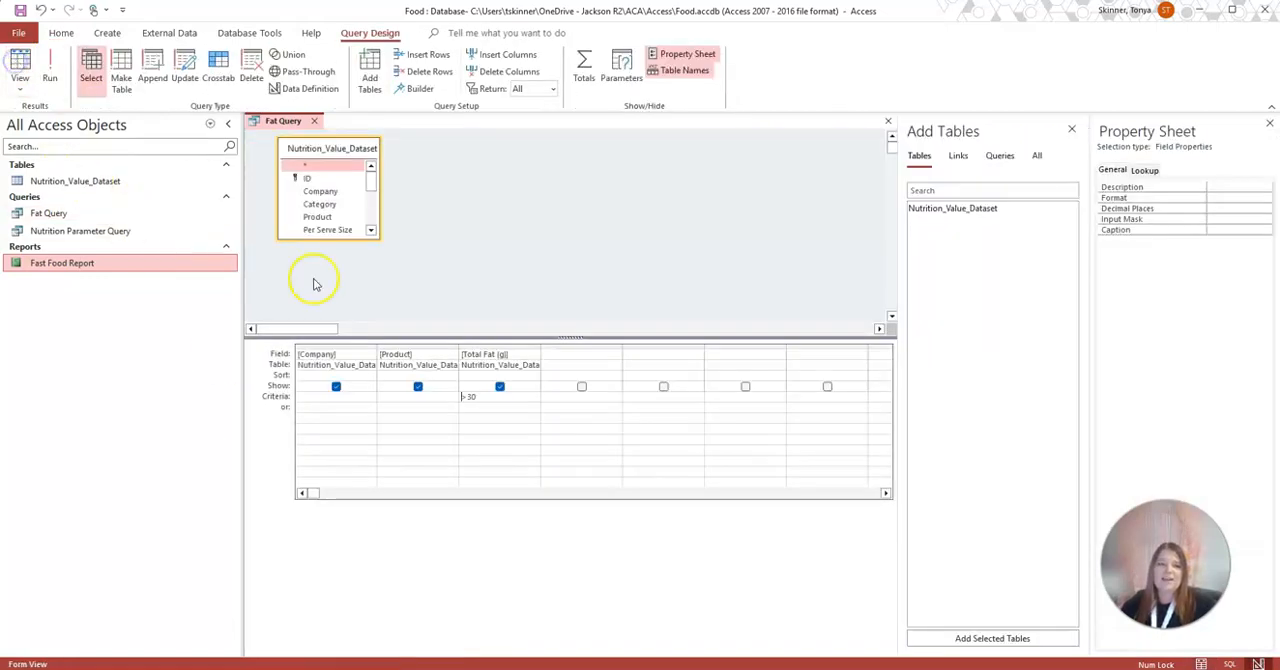
pyautogui.click(472, 396)
pyautogui.write('>')
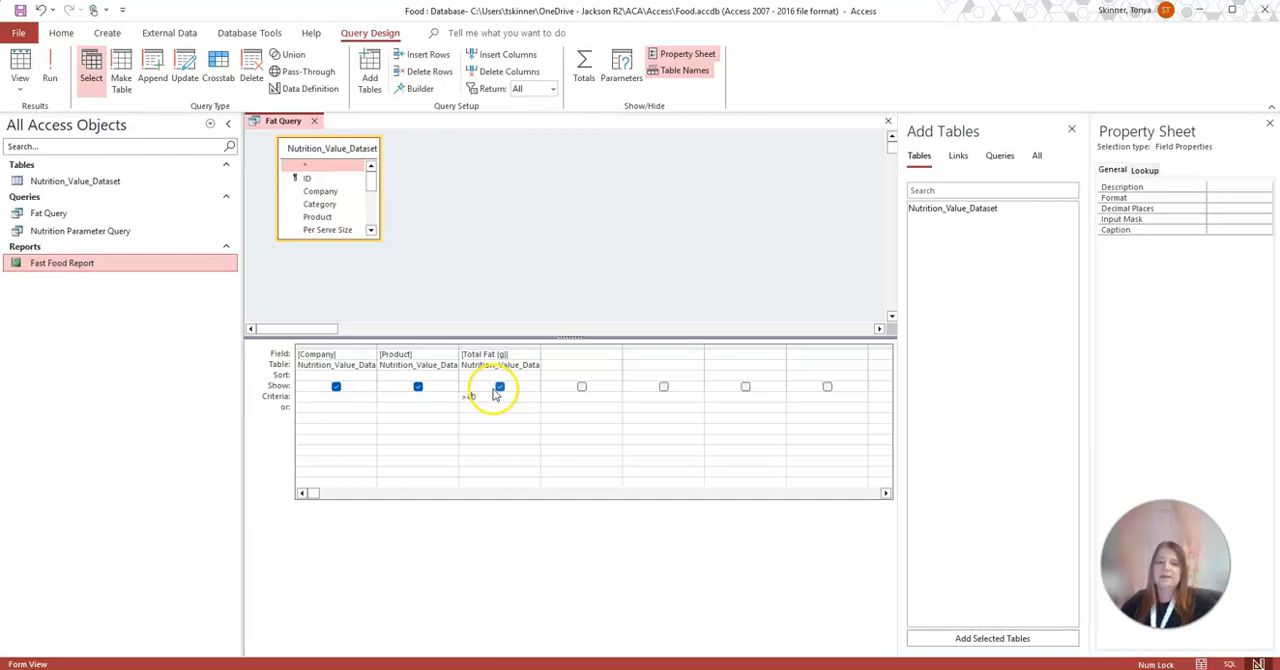
pyautogui.click(50, 76)
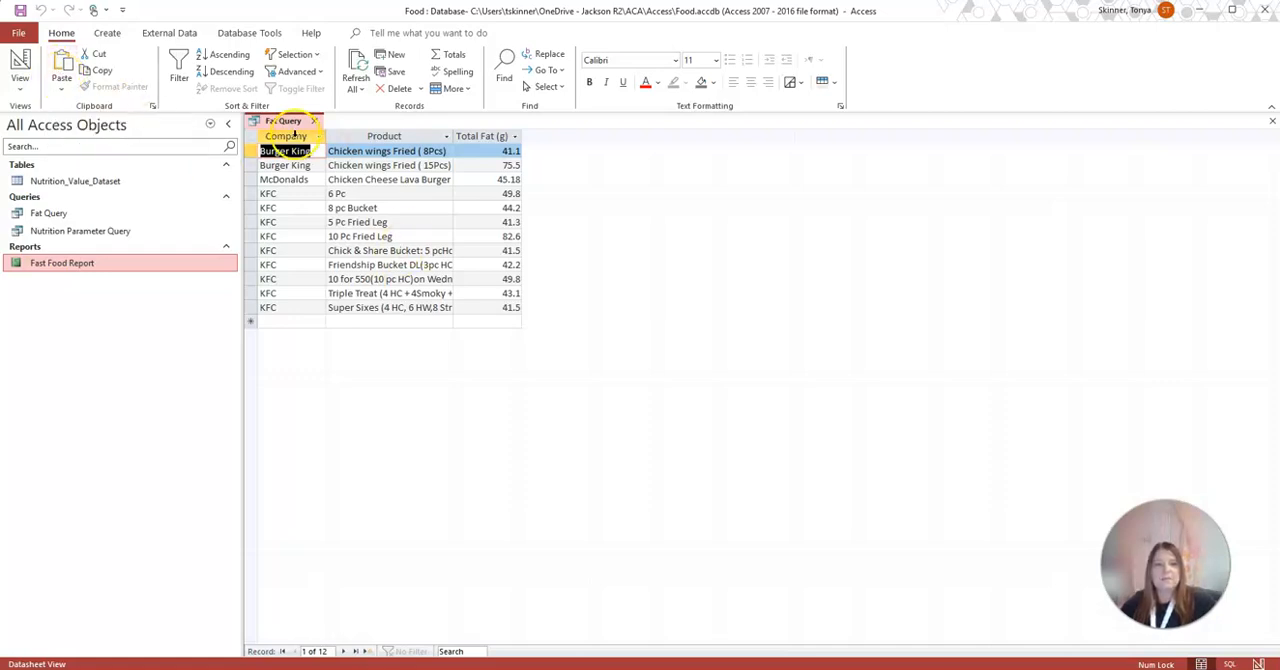
# Save the Fat Query and close it
pyautogui.rightClick(292, 124)
pyautogui.click(305, 128)
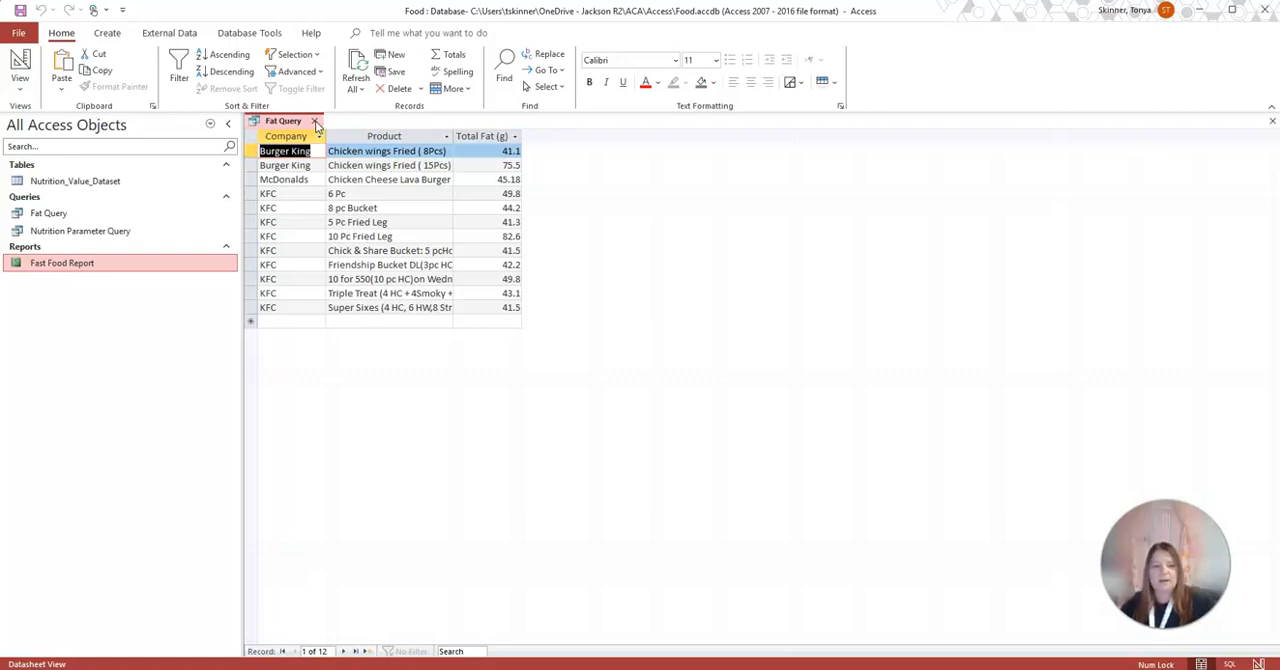
pyautogui.click(315, 121)
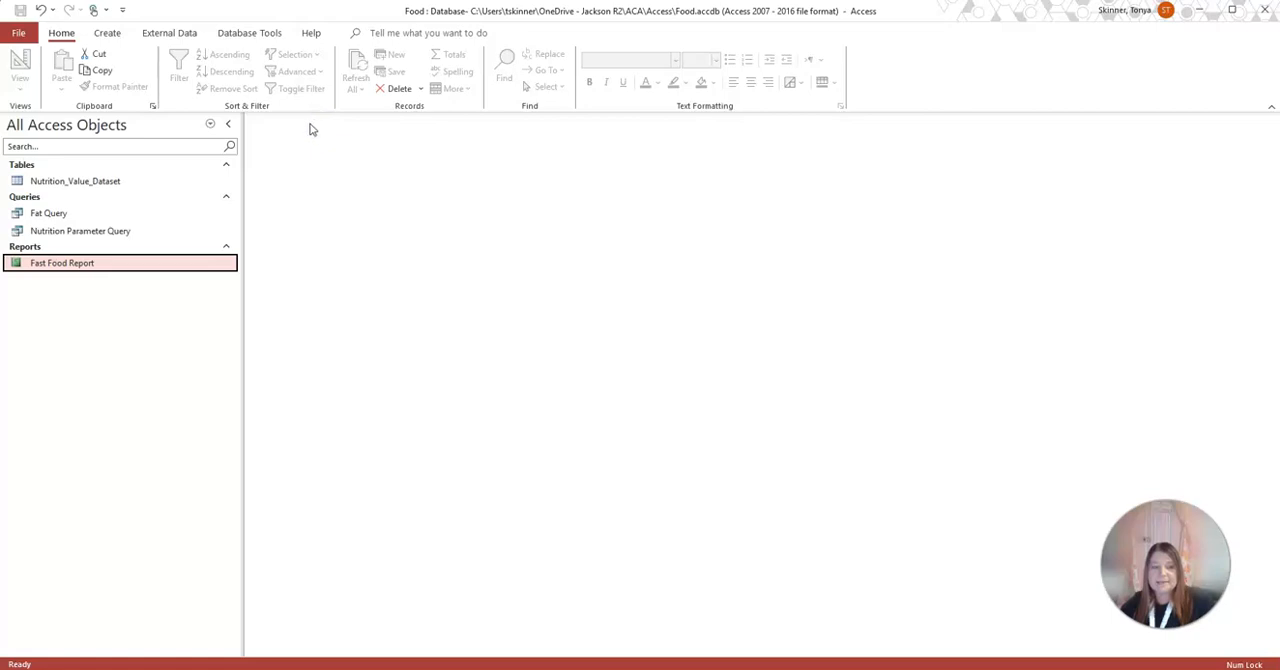
# Rename the Fat Query as Fat Over 40g Query
pyautogui.click(60, 215)
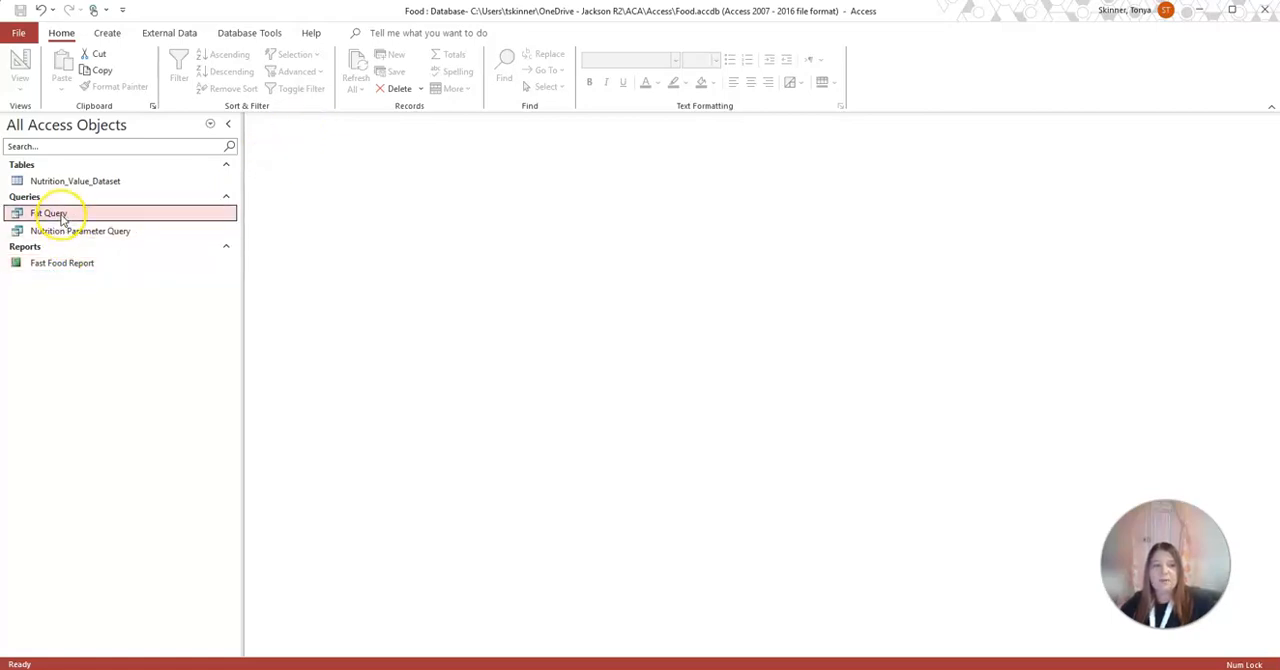
pyautogui.rightClick(51, 214)
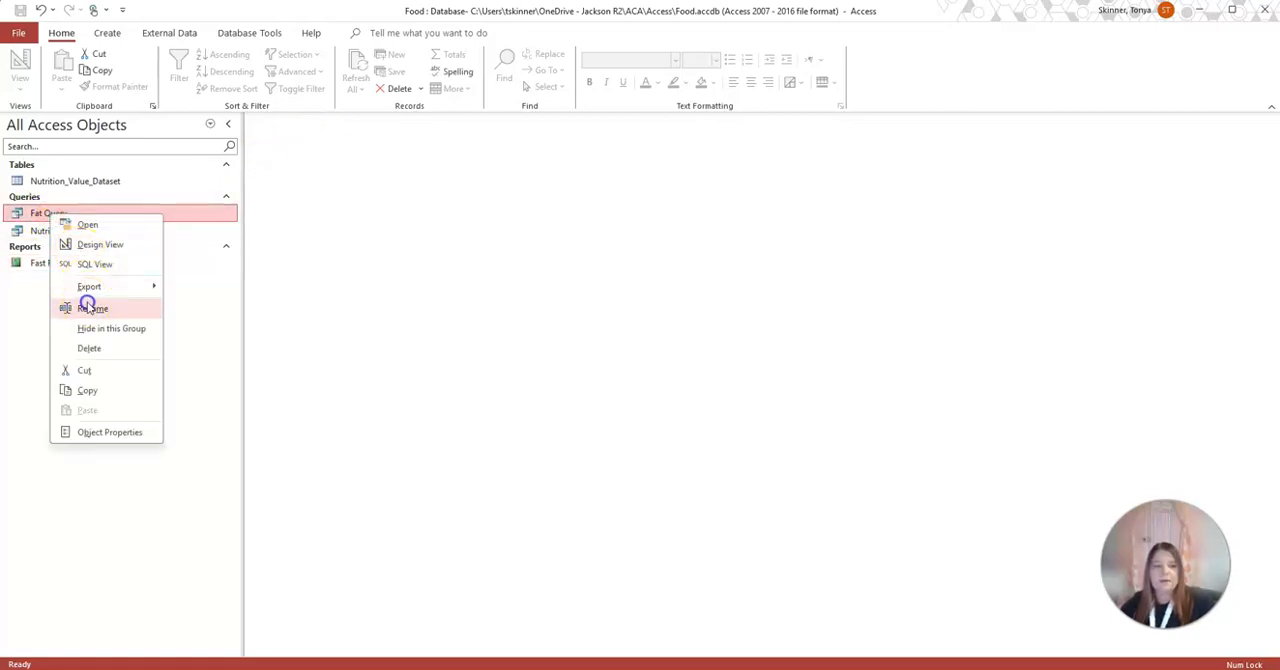
pyautogui.click(88, 307)
pyautogui.write('Over 40g Query')
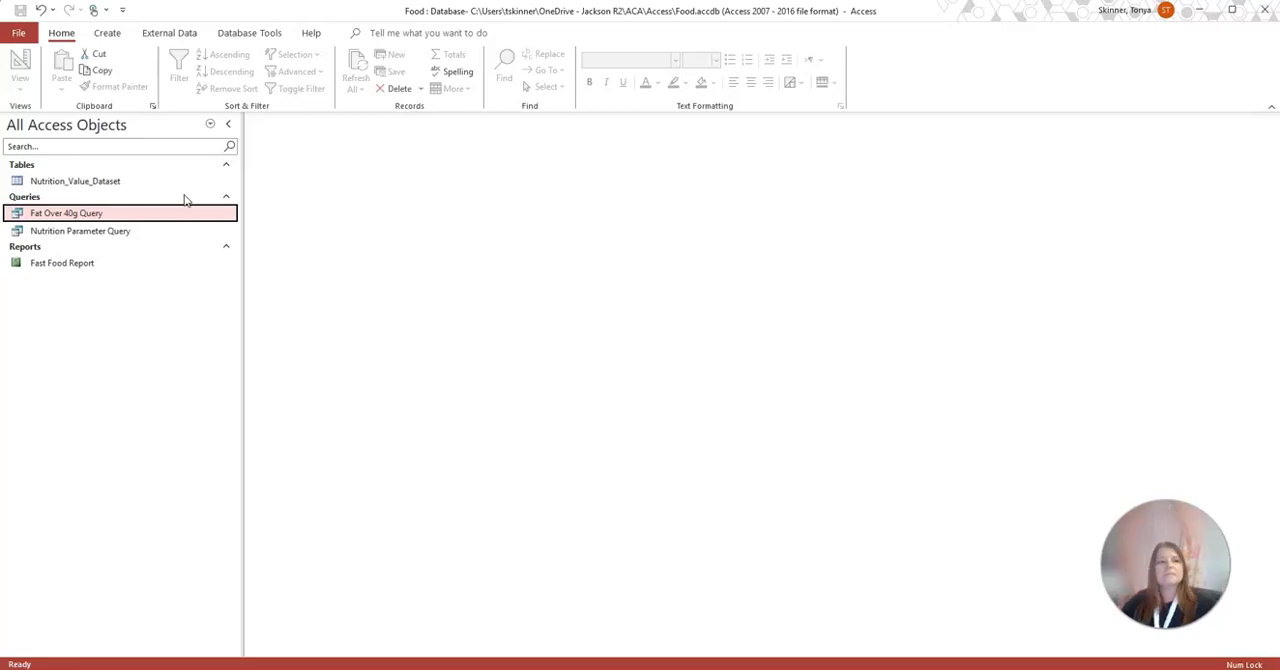
pyautogui.click(136, 397)
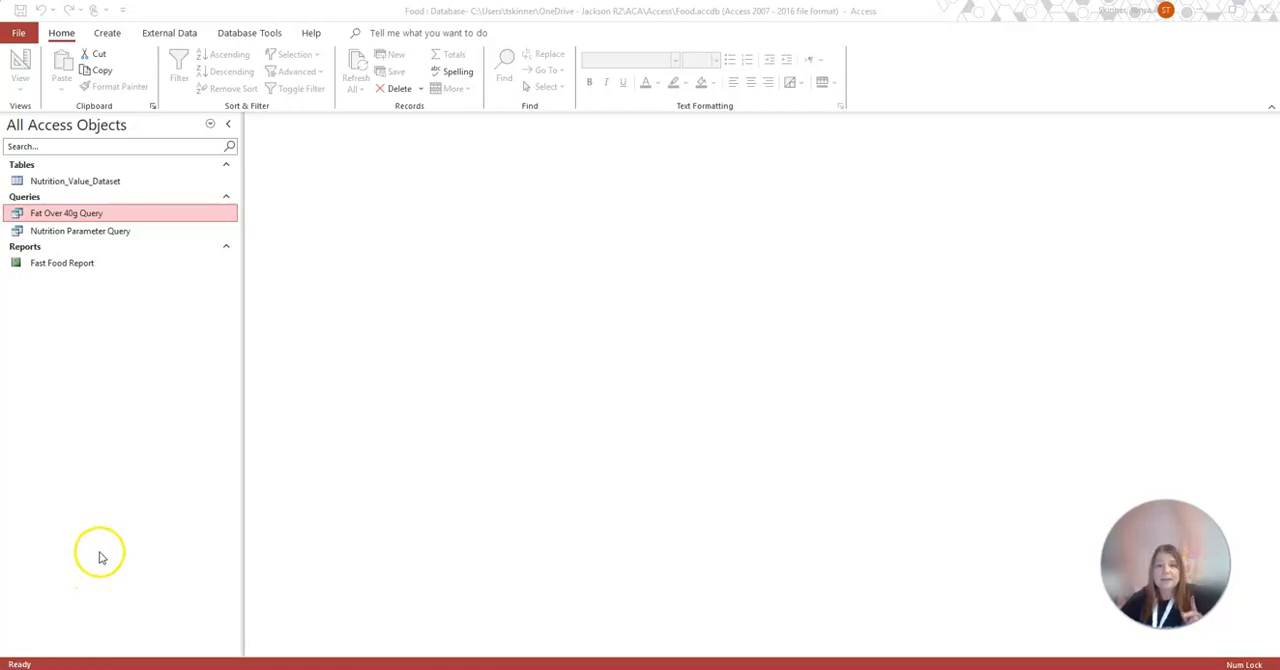
# Compact and repair the Food database and enable its active content
pyautogui.click(15, 35)
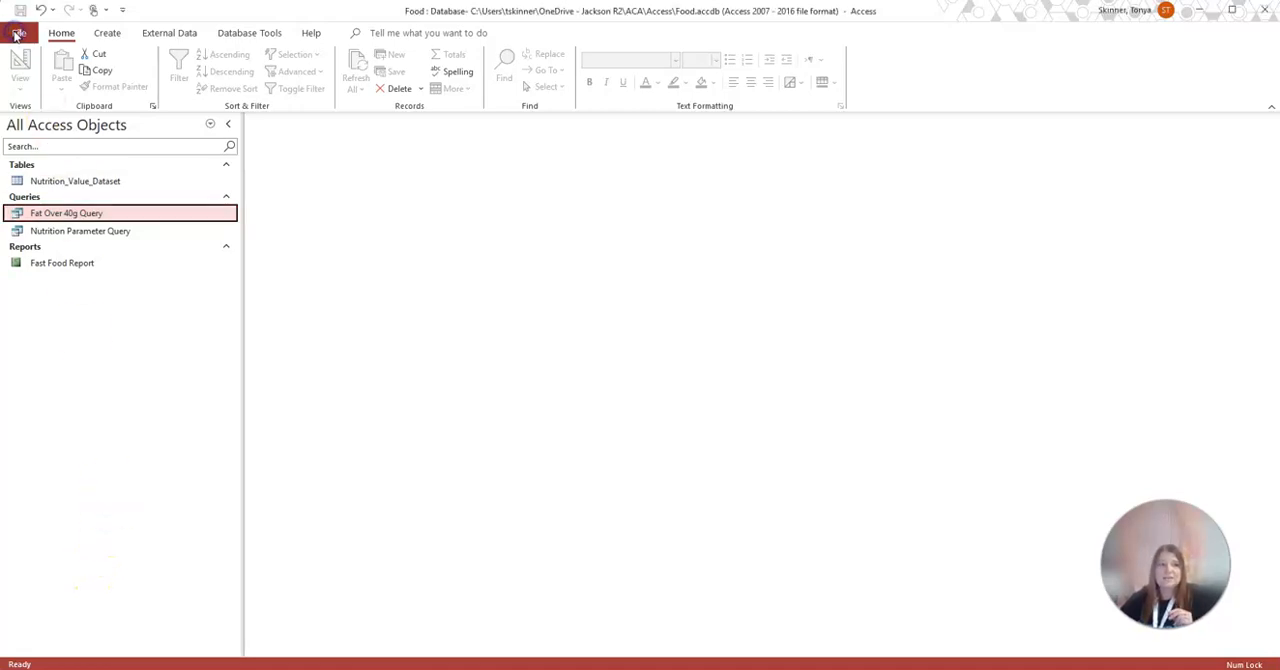
pyautogui.click(19, 37)
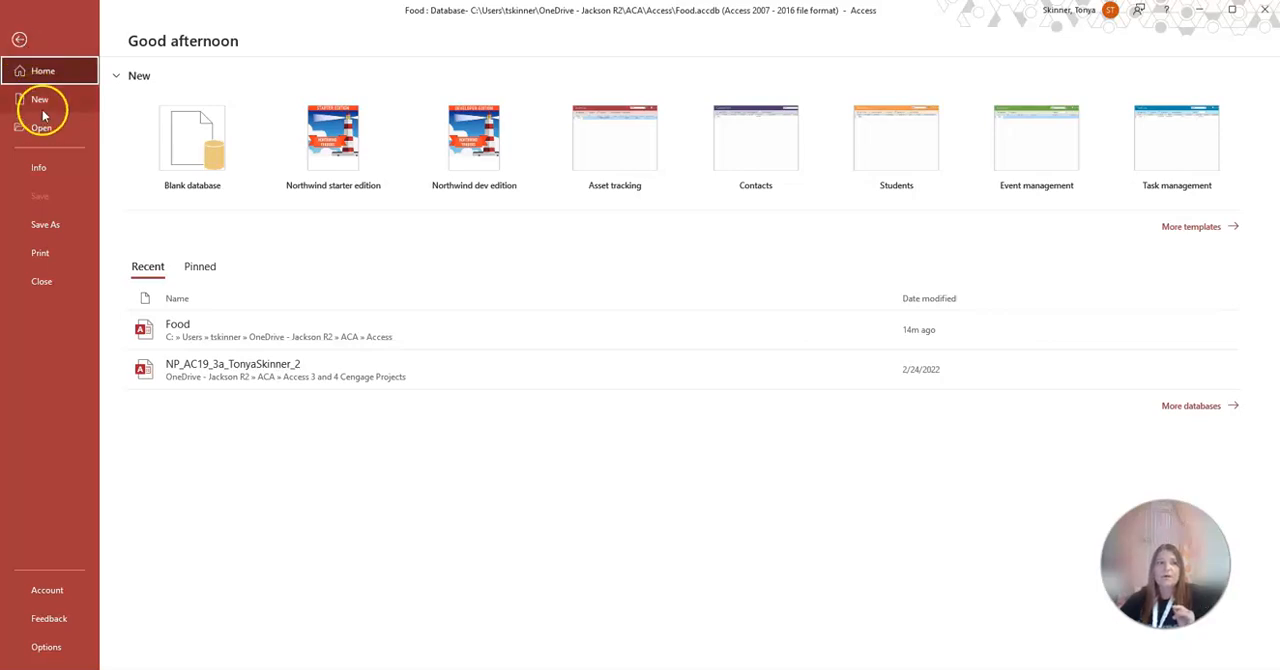
pyautogui.click(45, 168)
pyautogui.click(172, 187)
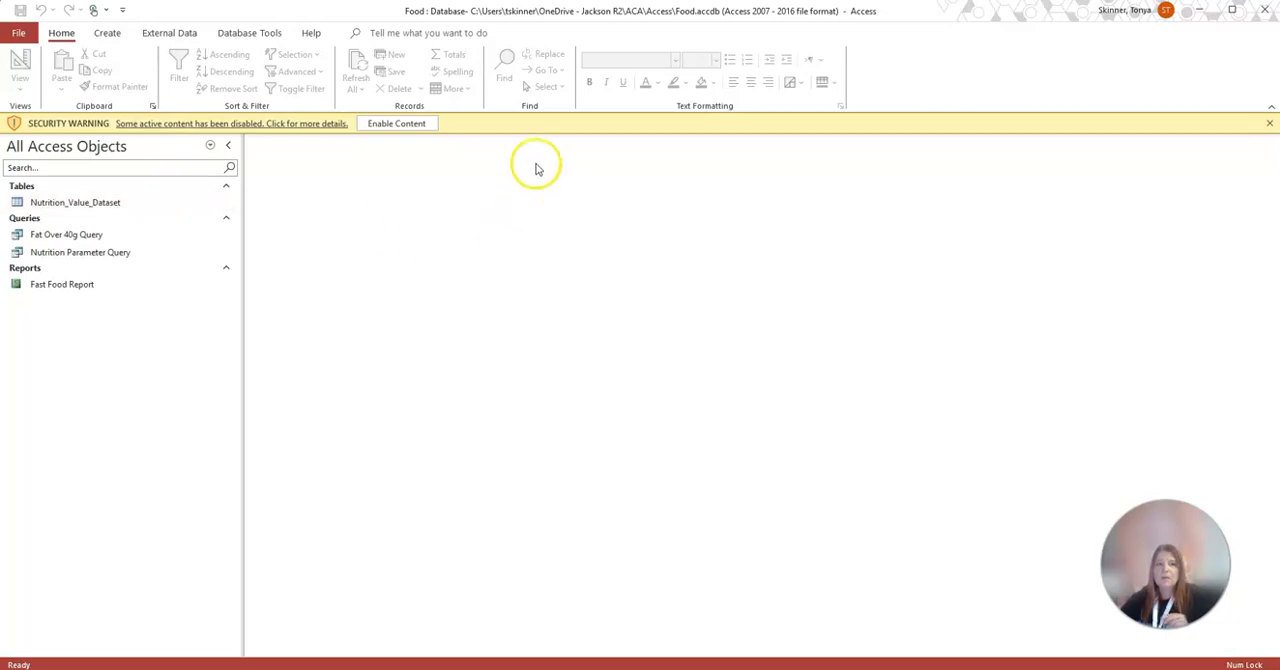
pyautogui.click(384, 124)
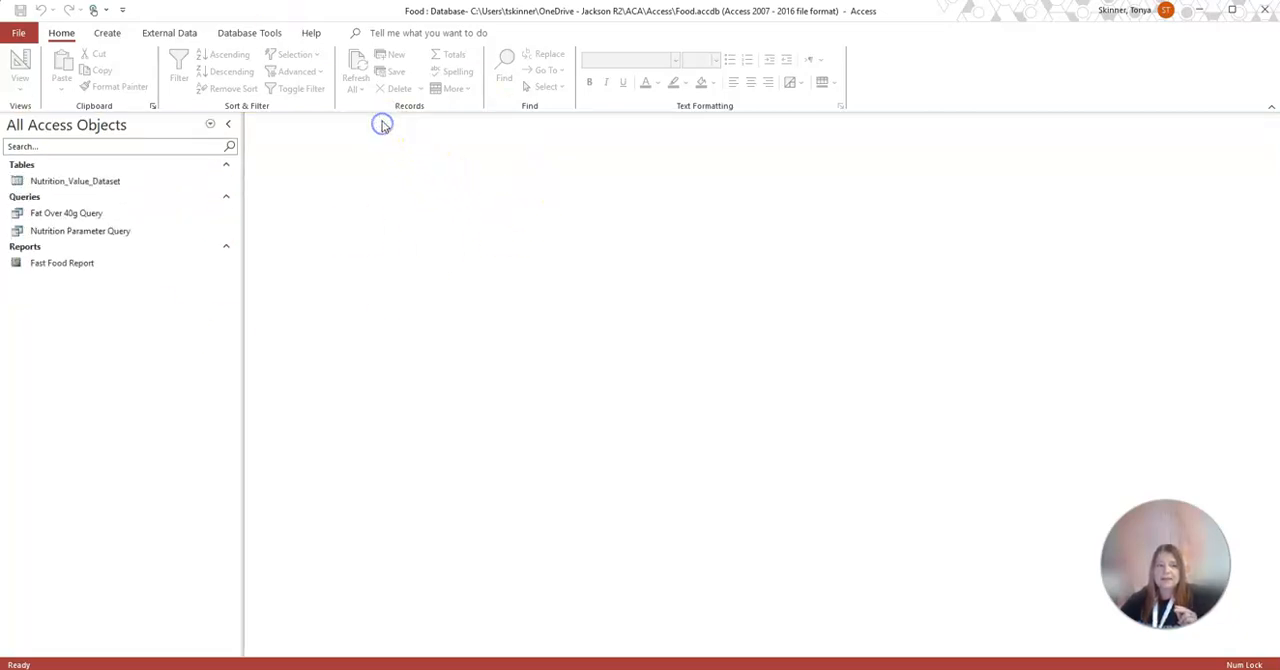